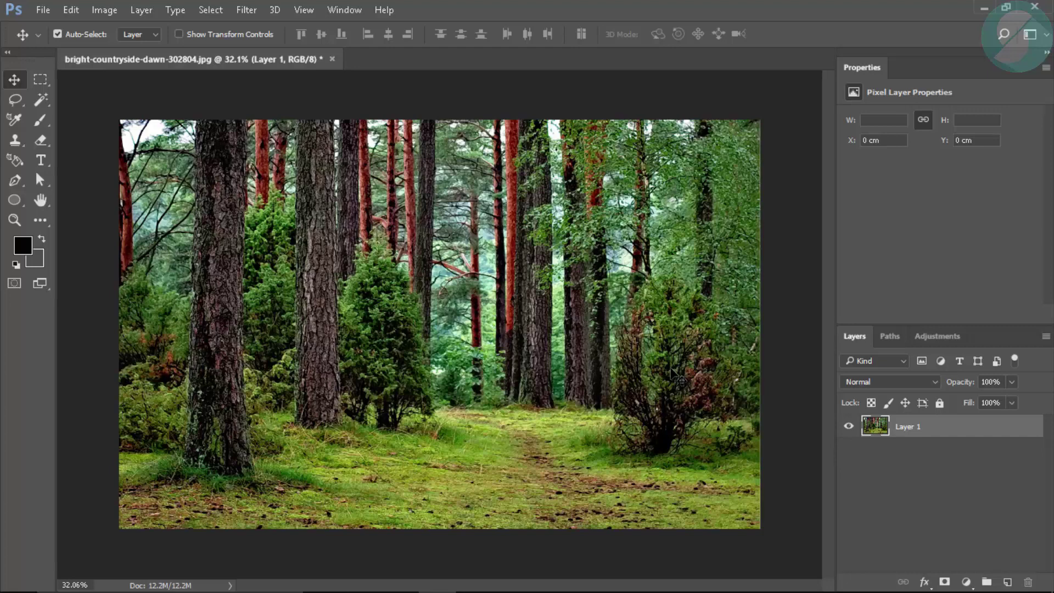
- Draw an open four-point path with the Pen tool, shaped like a tall door frame around the centre of the forest
key("p")
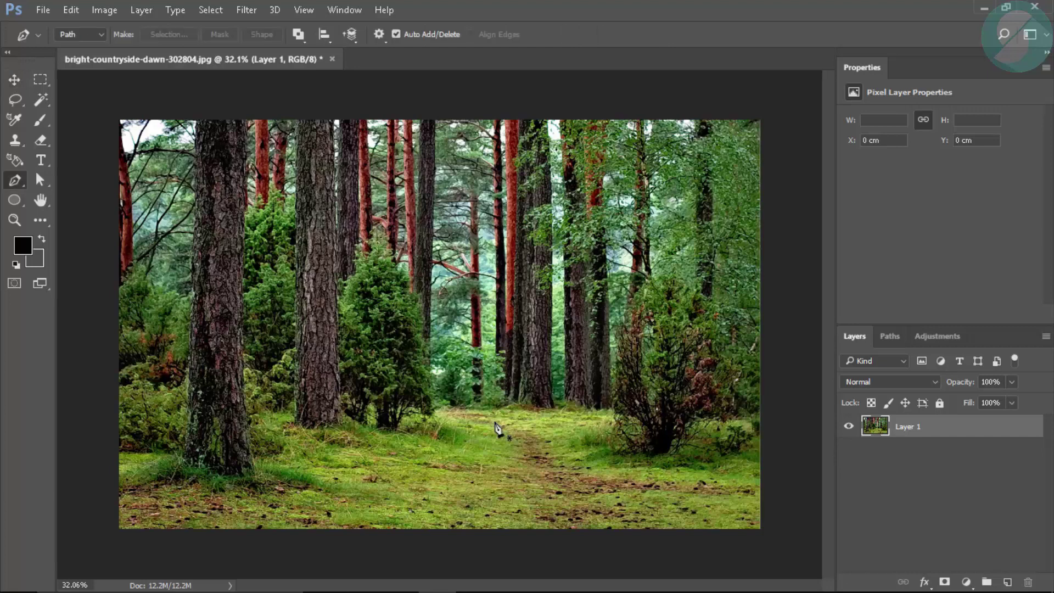
left_click(397, 452)
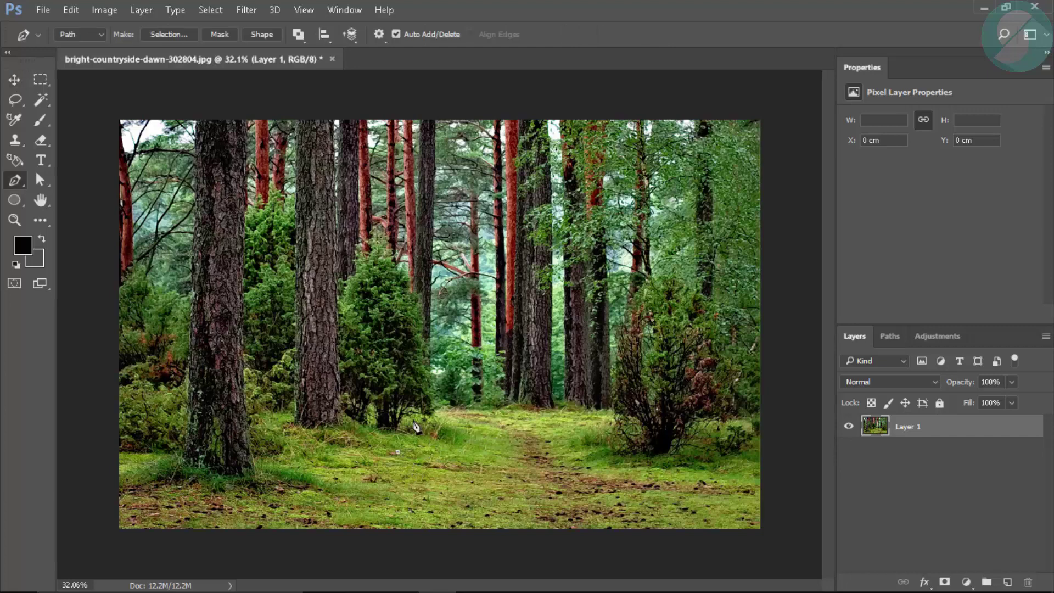
left_click(414, 221)
left_click(513, 227)
left_click(537, 443)
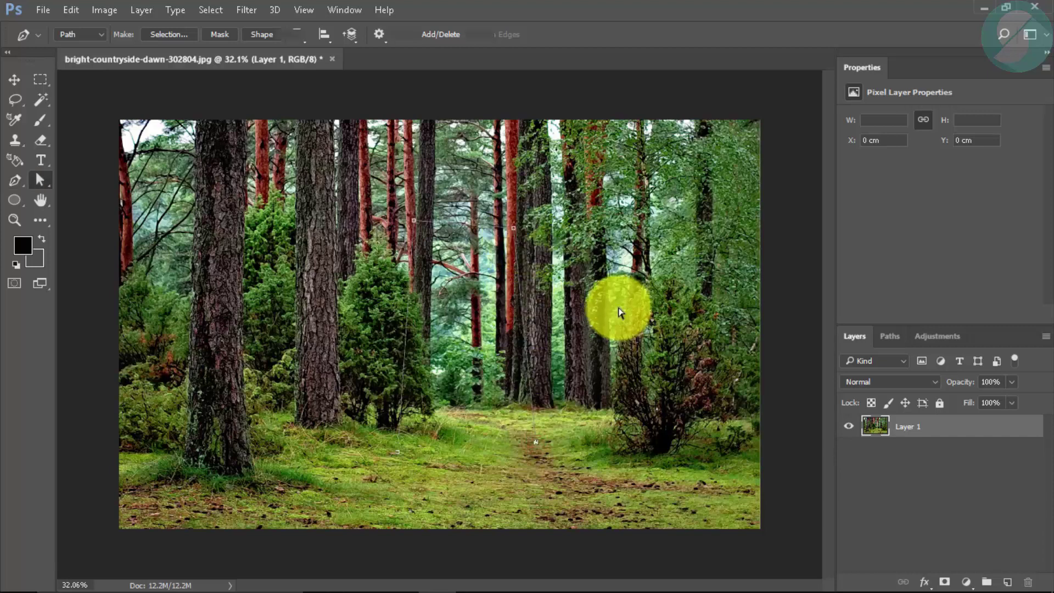
- Hide the photo layer temporarily and level the path's two right anchor points with the left ones
key("a")
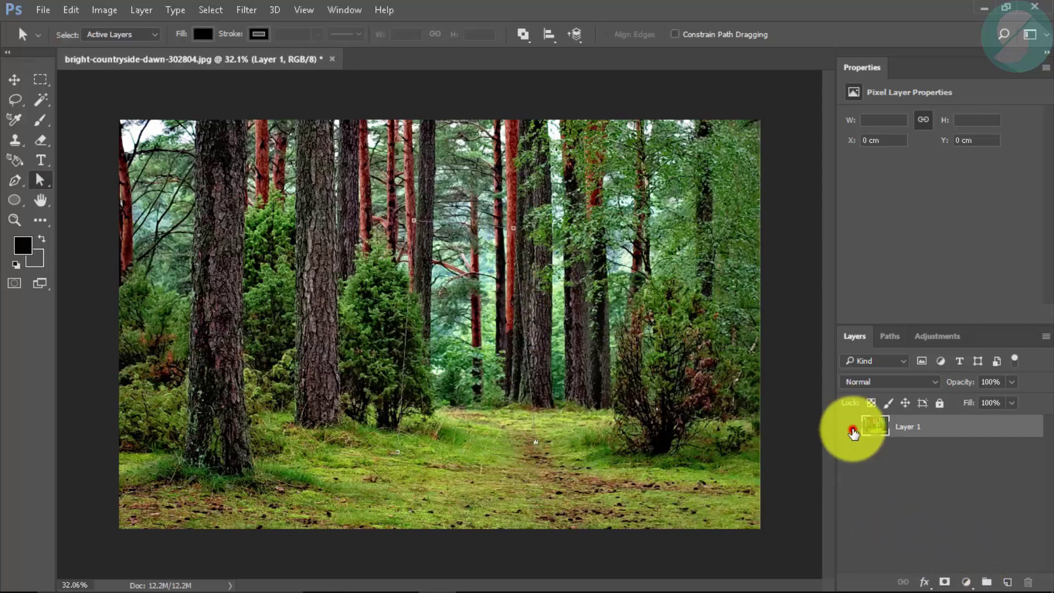
left_click(849, 427)
left_click_drag(514, 229, 512, 219)
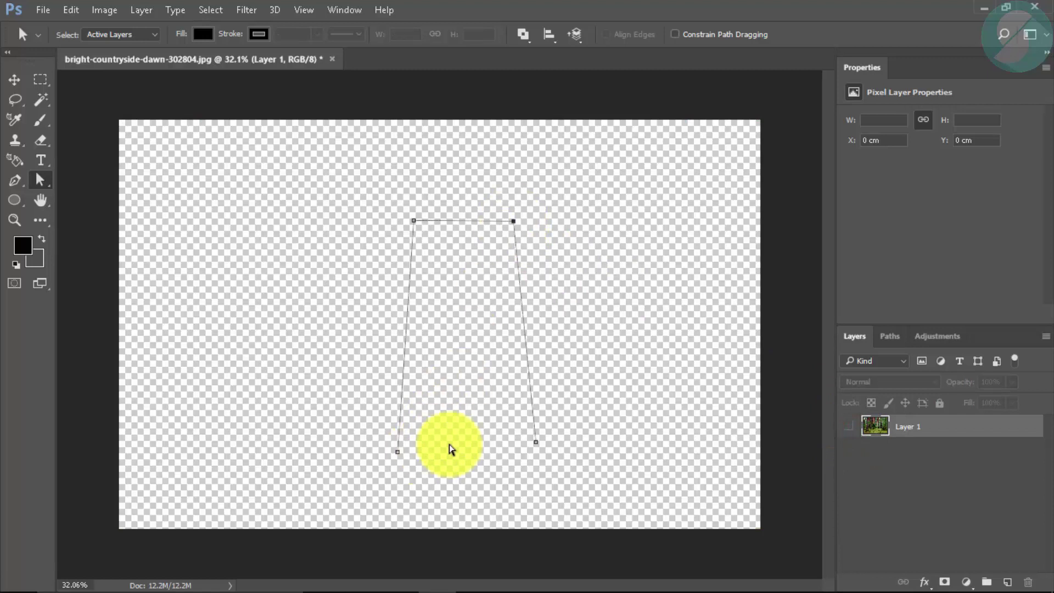
left_click(536, 442)
left_click_drag(537, 447, 539, 452)
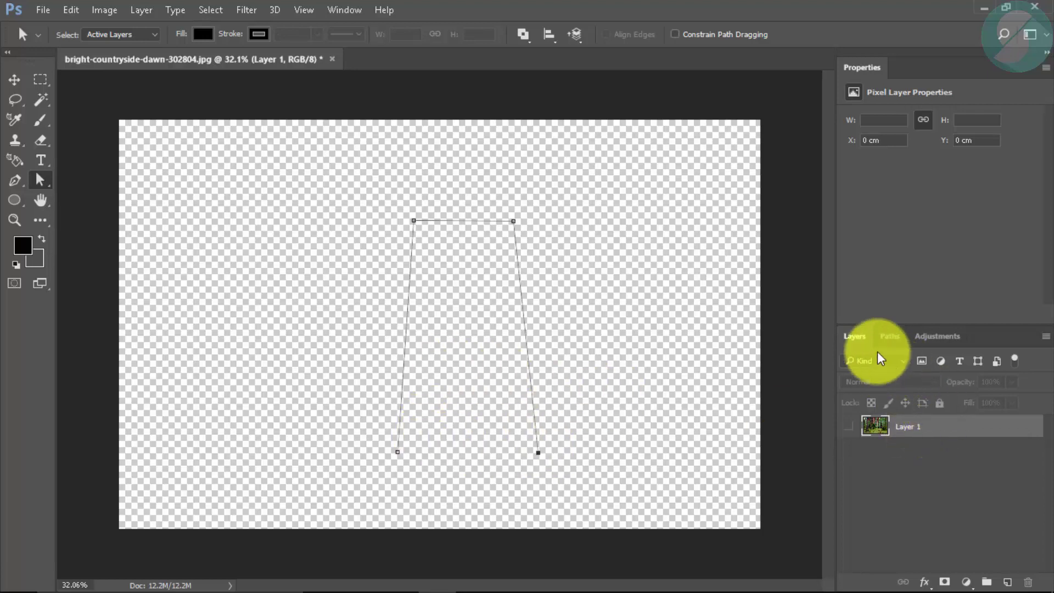
left_click(848, 429)
- Add an empty layer above the photo, and enlarge the path by moving its left side outward and its upper edge higher
left_click(1008, 582)
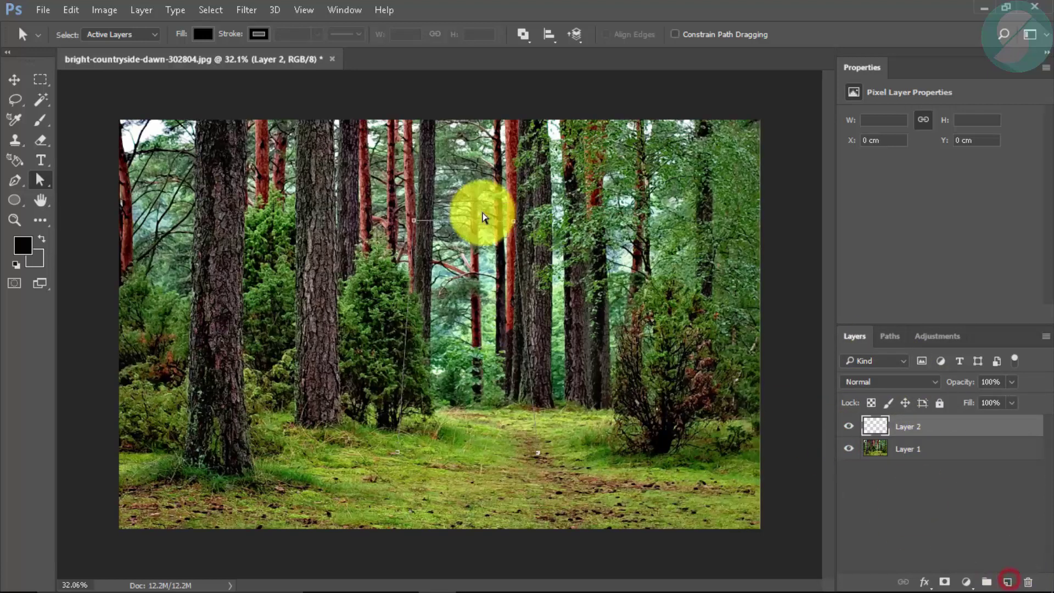
left_click_drag(413, 224, 373, 225)
left_click_drag(397, 452, 364, 444)
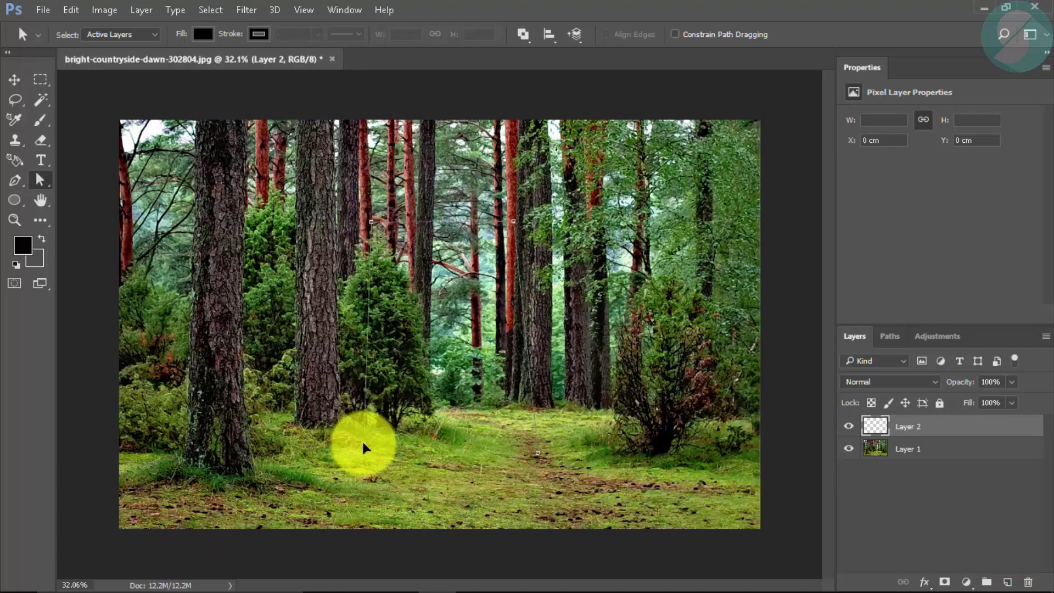
left_click_drag(537, 453, 534, 453)
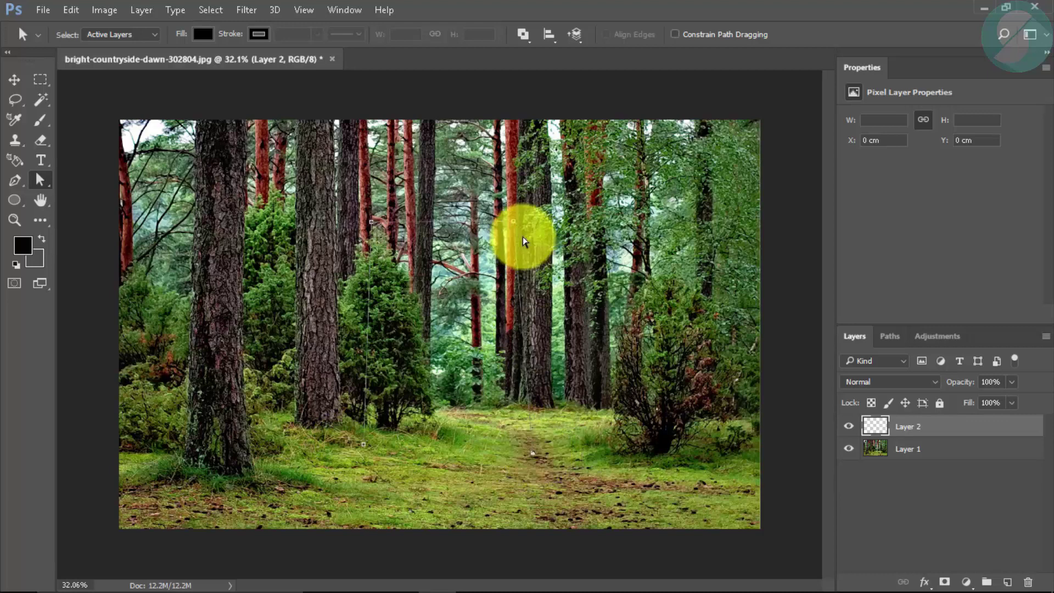
left_click_drag(516, 222, 521, 202)
left_click_drag(372, 222, 373, 188)
left_click_drag(519, 202, 520, 188)
- Raise the path's lower-right anchor slightly to align with the lower-left one, hiding the photo layer during the adjustment
left_click(890, 336)
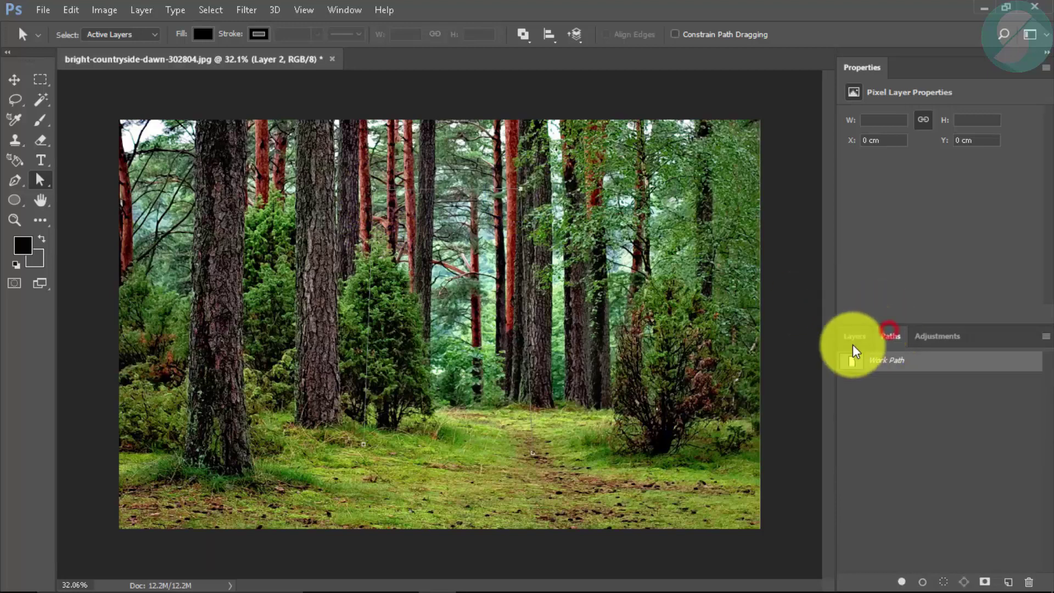
left_click(855, 336)
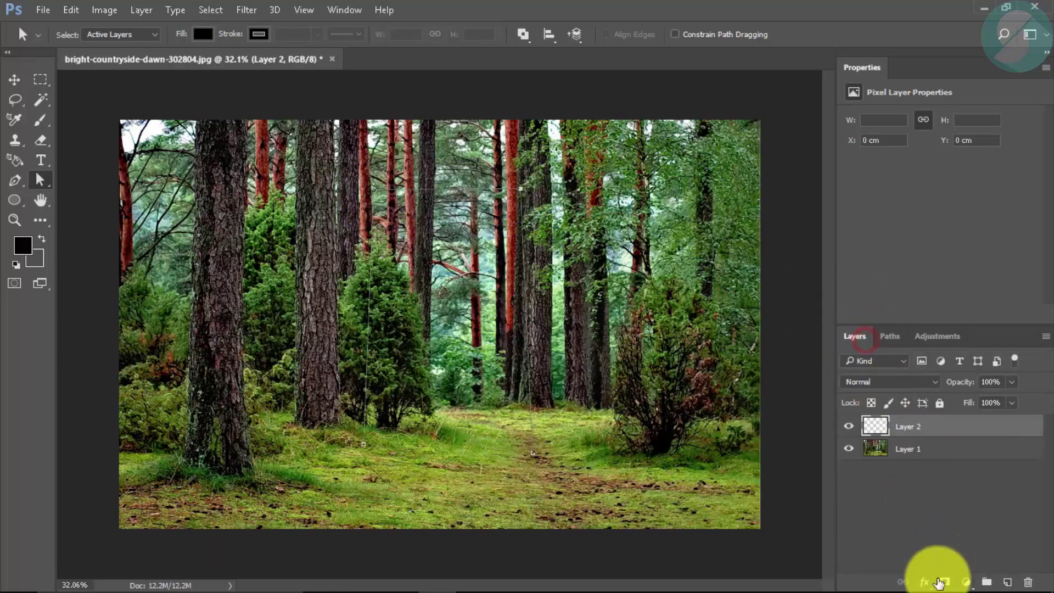
left_click(849, 449)
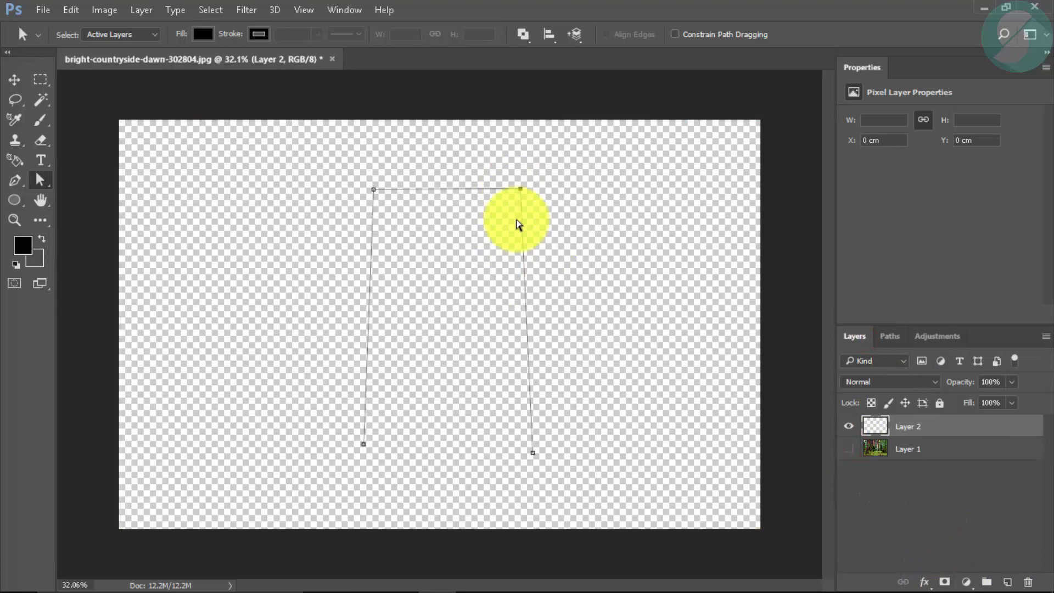
left_click_drag(538, 452, 538, 447)
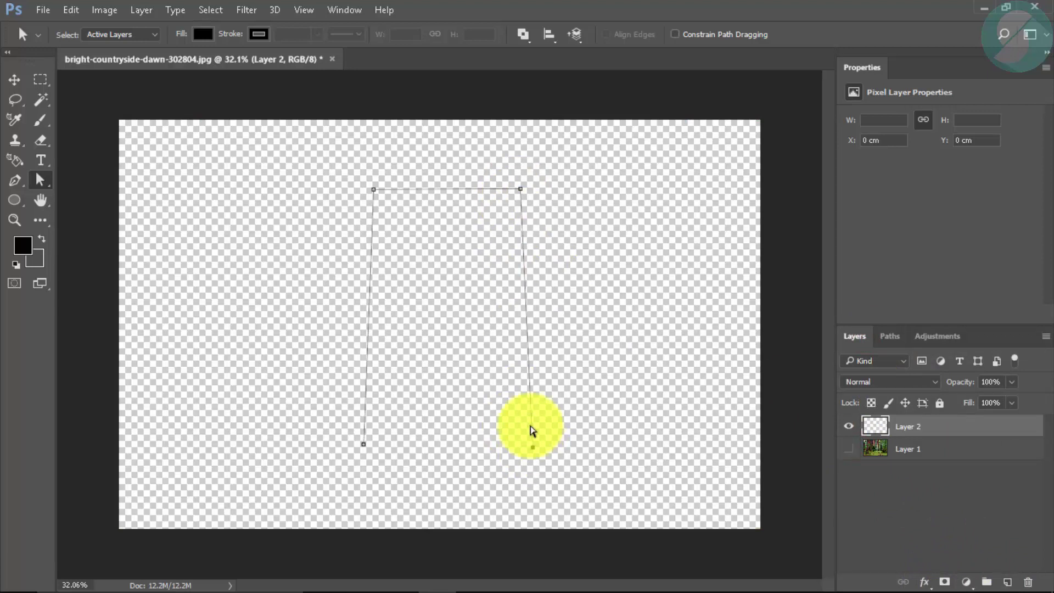
left_click(520, 189)
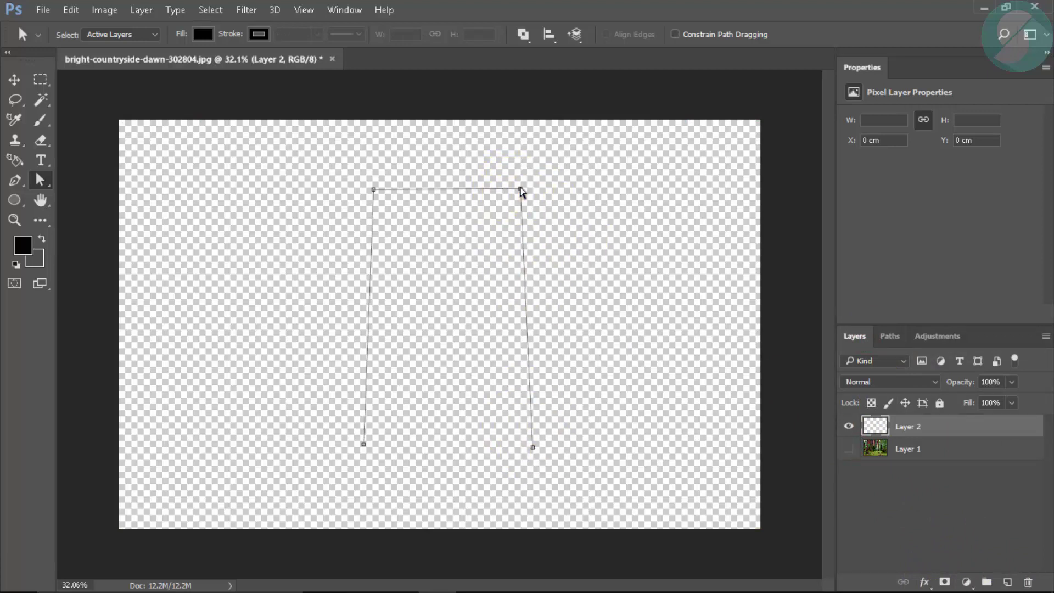
left_click(890, 336)
left_click(854, 336)
left_click(850, 450)
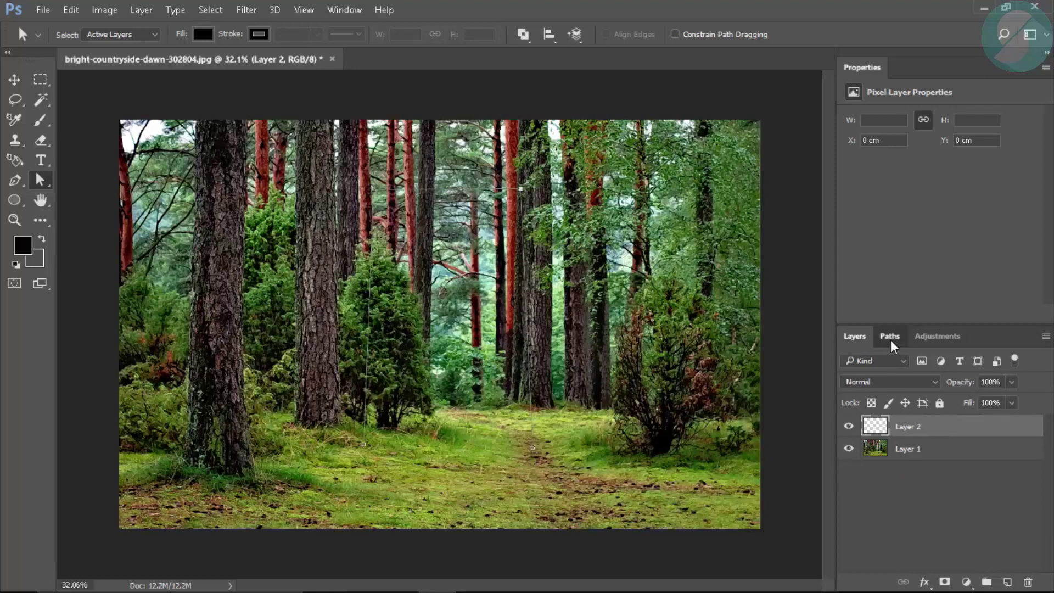
- Show the work path's stroke options and reduce the Brush tool's size to 40 px
left_click(890, 336)
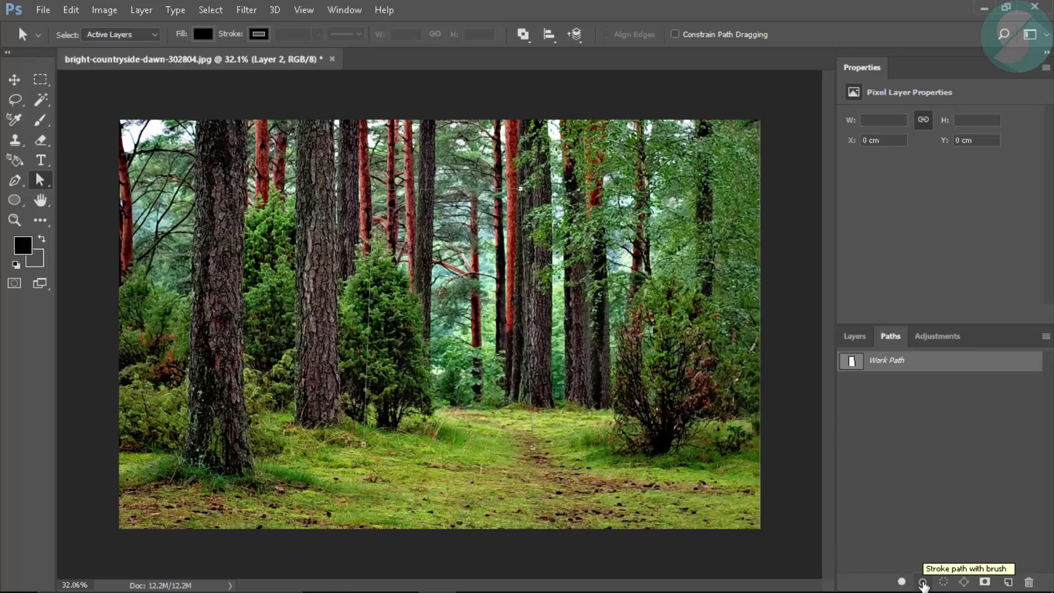
key("b")
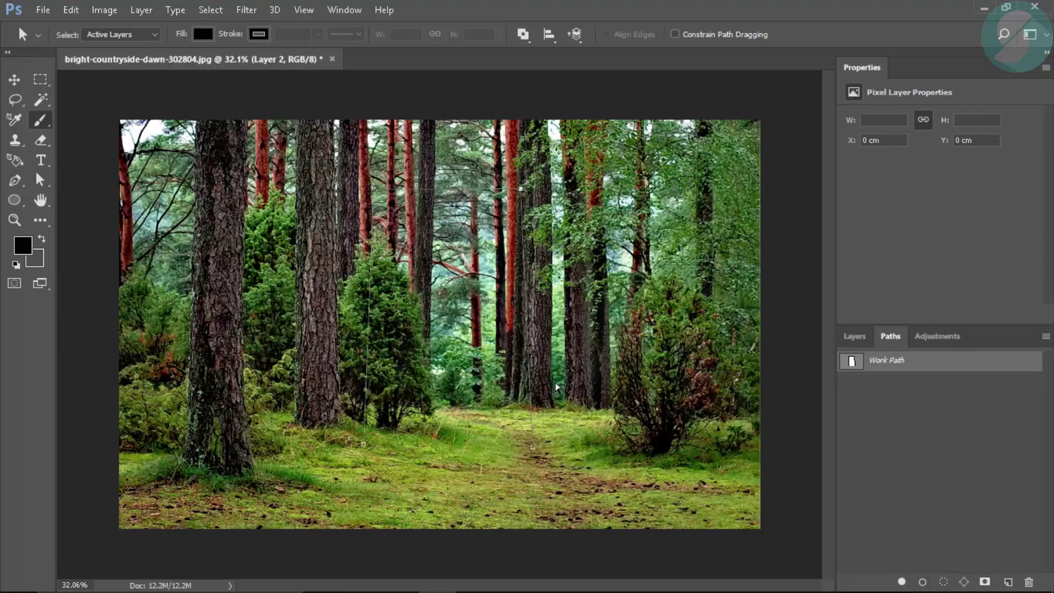
key("bracketleft")
key("bracketleft")
key("bracketleft")
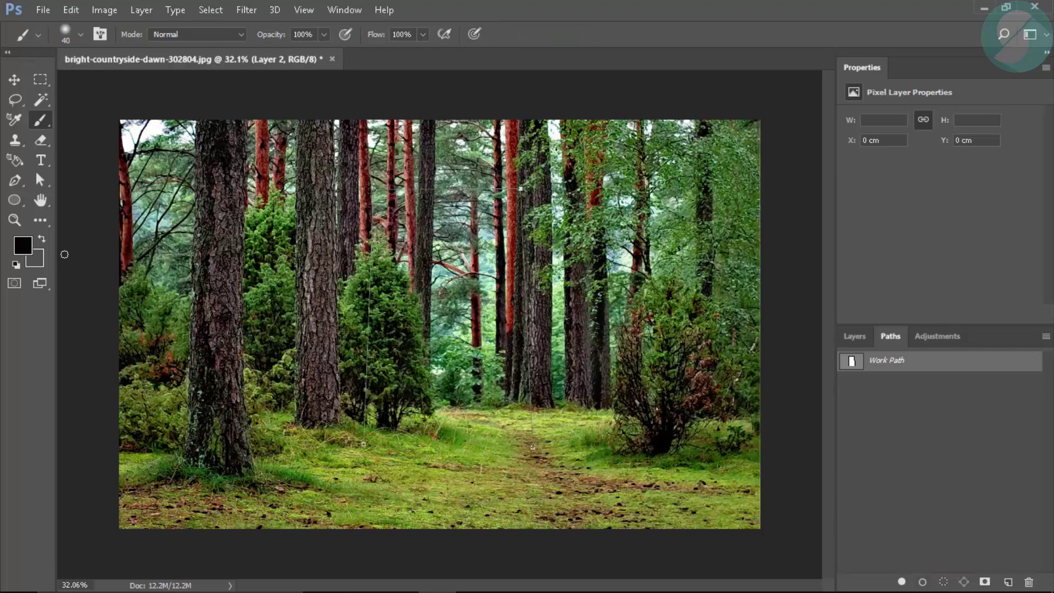
- Set the foreground colour to bright turquoise #00ffde and return to the Brush tool
left_click(26, 243)
left_click_drag(804, 264, 795, 287)
left_click(782, 190)
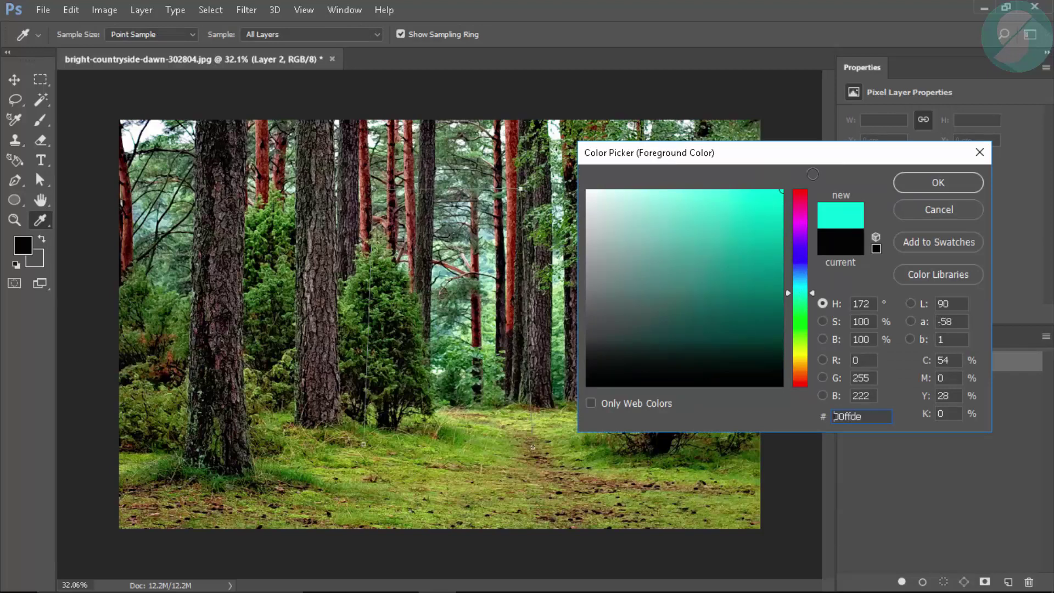
left_click(915, 182)
key("b")
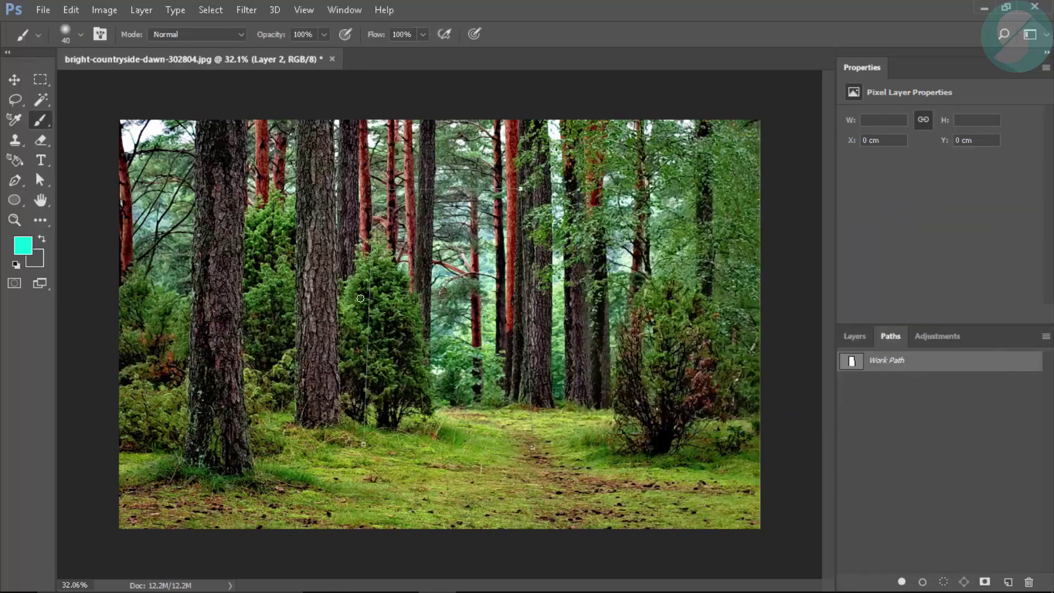
mouse_move(481, 277)
left_mouse_down()
mouse_move(452, 421)
mouse_move(464, 442)
left_mouse_up()
key("ctrl+z")
left_click_drag(463, 283, 461, 361)
mouse_move(460, 474)
left_mouse_down()
mouse_move(389, 312)
mouse_move(555, 392)
left_mouse_up()
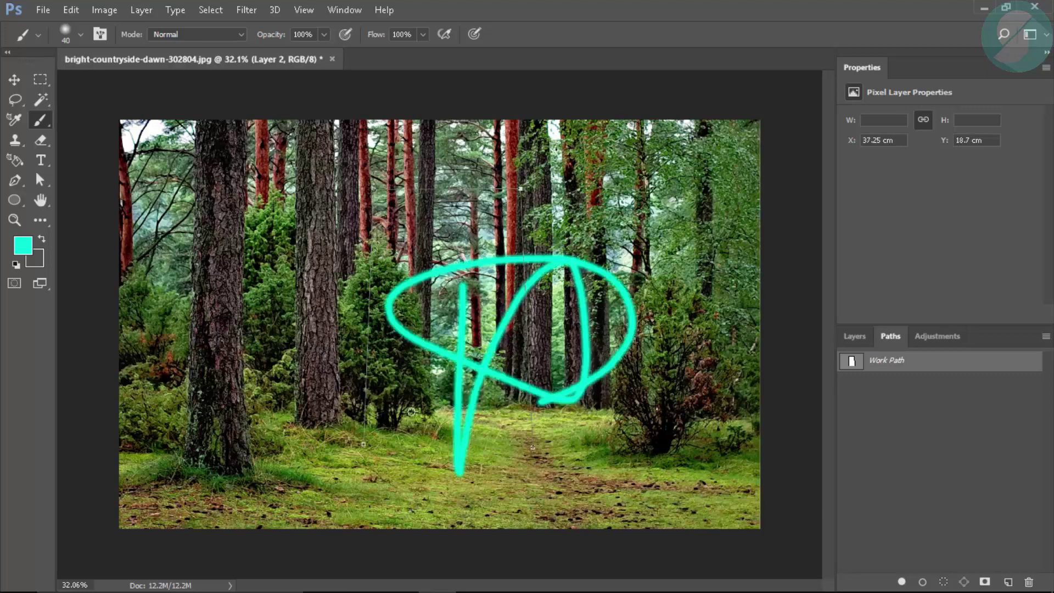
key("ctrl+z")
- Switch the brush to a hard round tip with 100% hardness
right_click(428, 367)
left_click(477, 455)
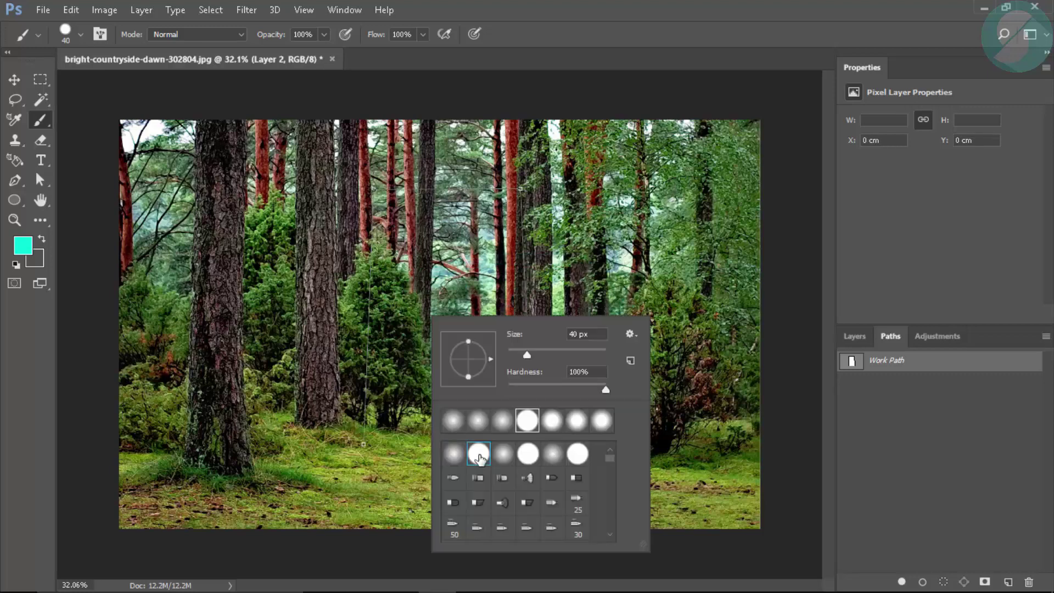
key("Return")
- Reduce the brush size to 15 px using trial strokes, and stroke the work path in turquoise on the empty layer
left_click_drag(446, 229, 411, 407)
key("ctrl+z")
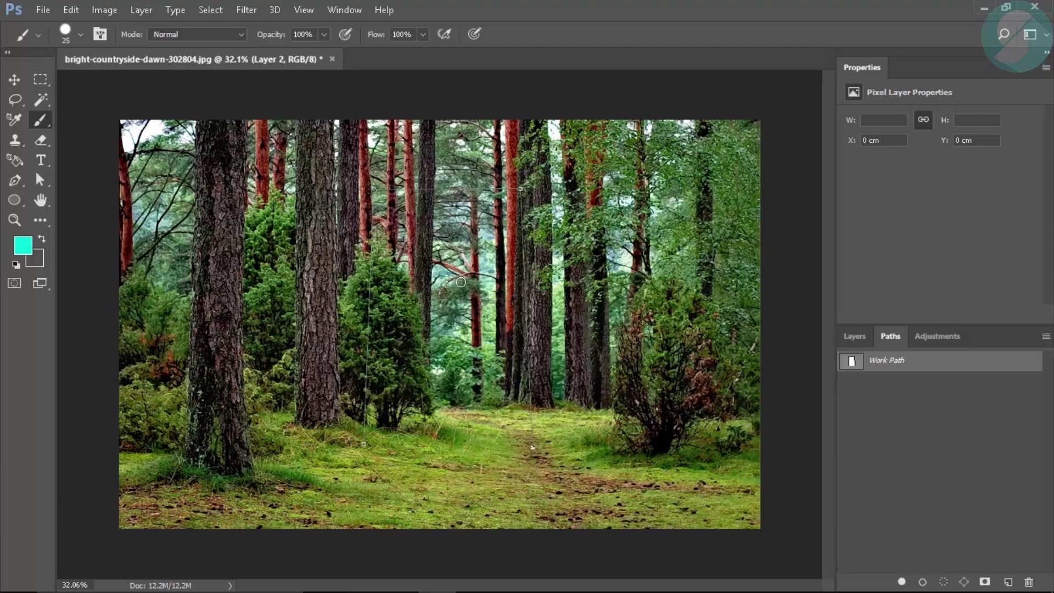
left_click_drag(460, 282, 443, 442)
key("ctrl+z")
left_click_drag(479, 341, 472, 478)
key("ctrl+z")
left_click(923, 582)
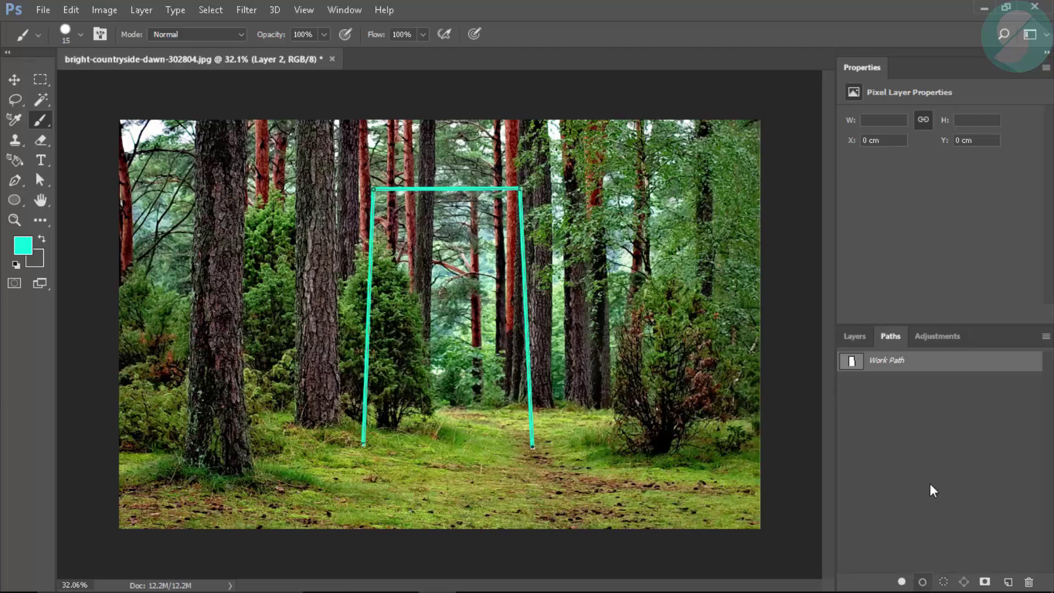
- Inspect the upper-right corner of the turquoise frame up close with the forest photo hidden, and restore the full view
left_click(857, 336)
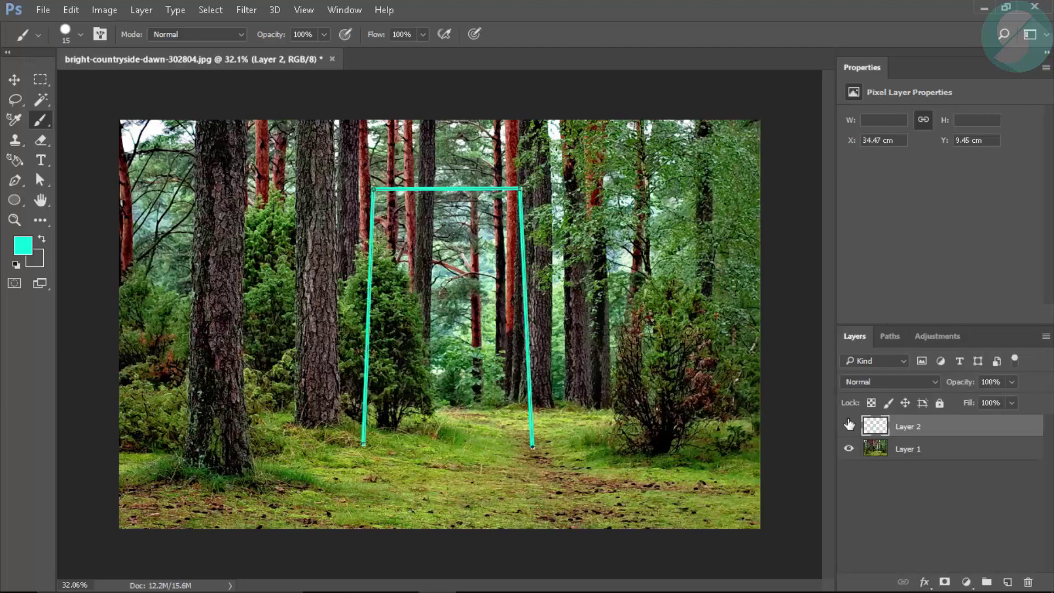
left_click(849, 448)
key("z")
left_click_drag(512, 189, 708, 216)
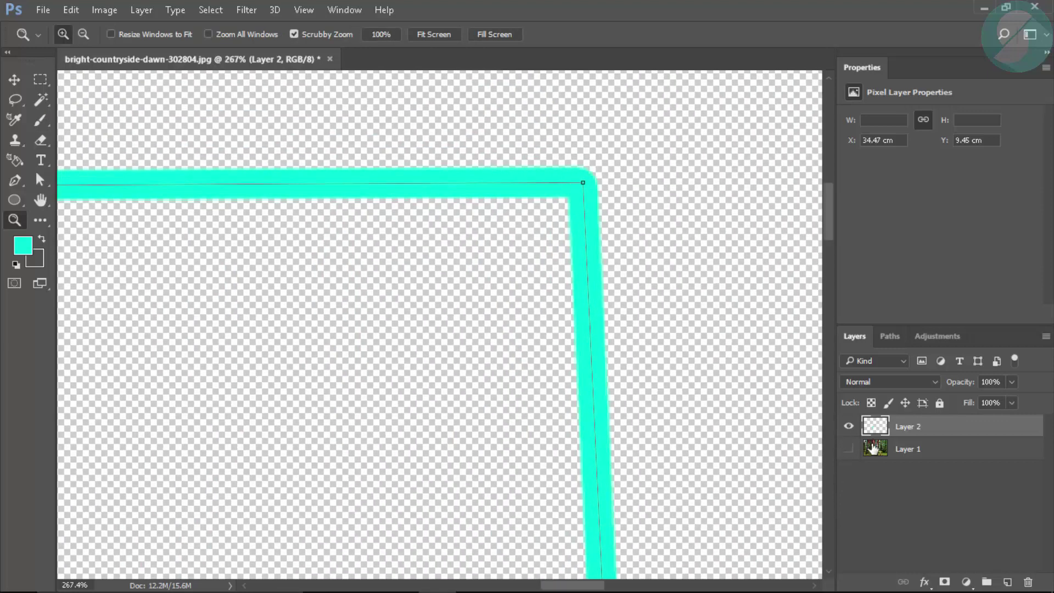
left_click(434, 34)
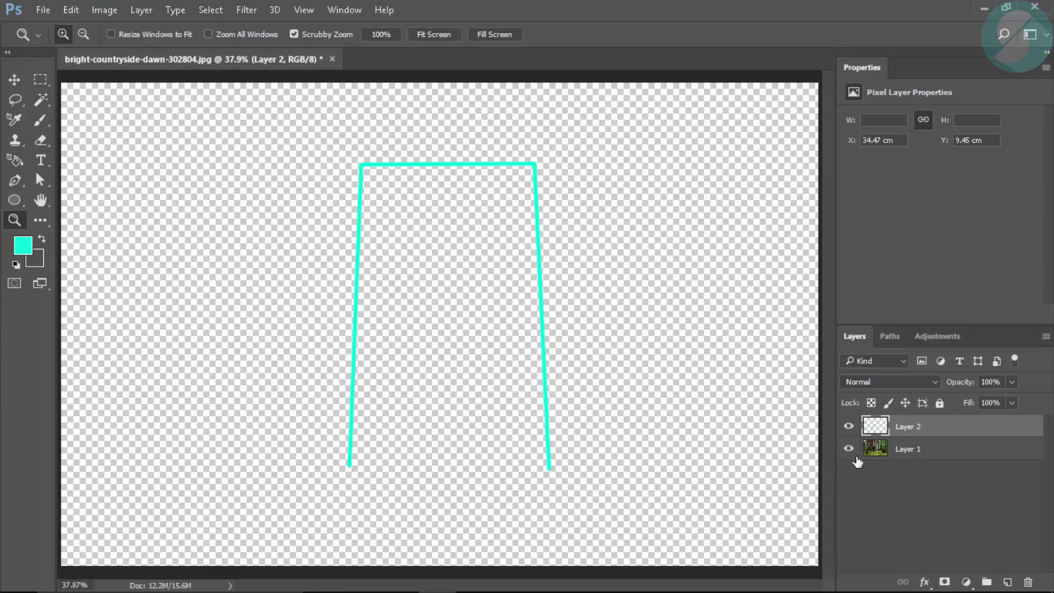
left_click(848, 449)
- Duplicate the turquoise frame layer and place the copy directly beneath the original
key("v")
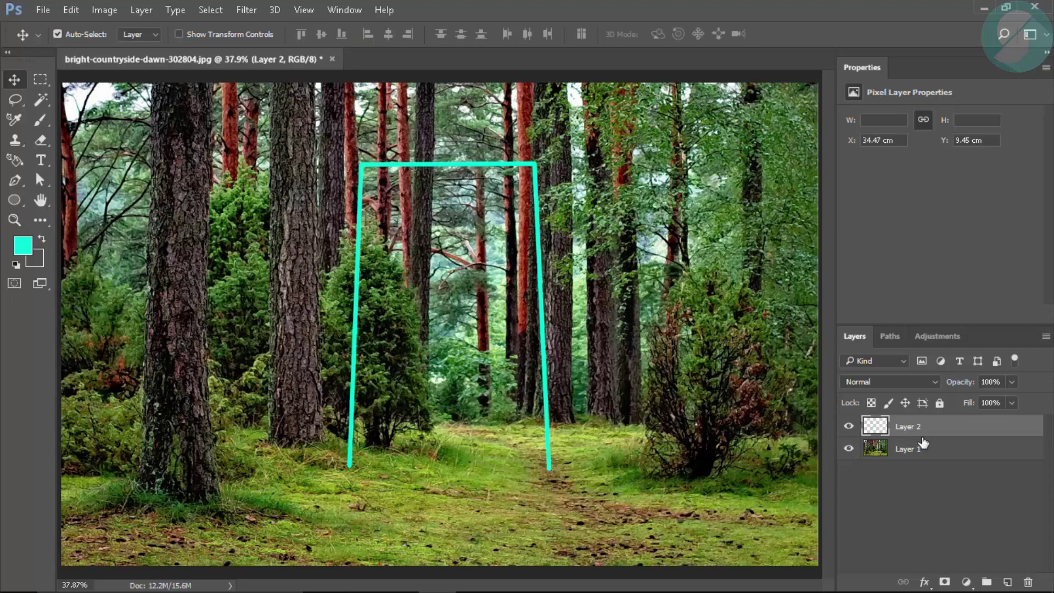
key("ctrl+j")
left_click_drag(922, 434, 928, 466)
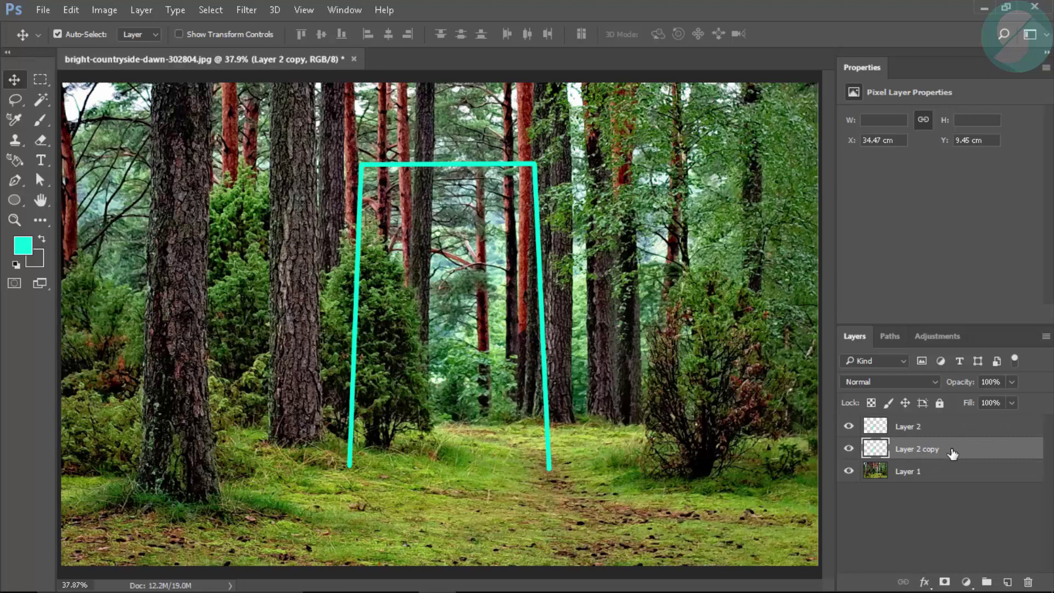
- Apply a Gaussian Blur with a 20-pixel radius to the lower copy of the frame
left_click(246, 10)
mouse_move(258, 180)
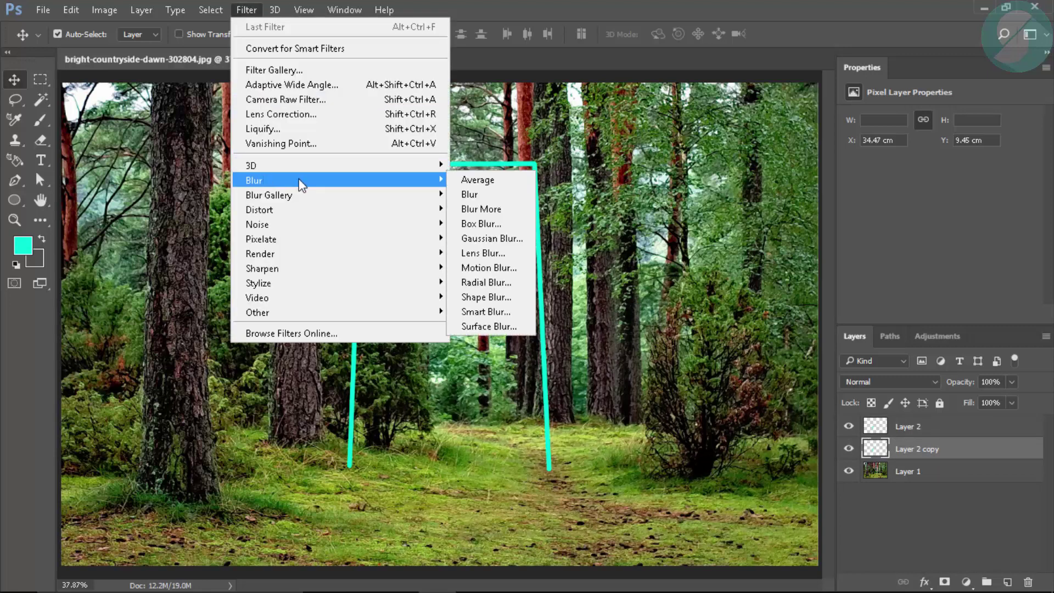
left_click(512, 241)
left_click_drag(698, 369, 692, 369)
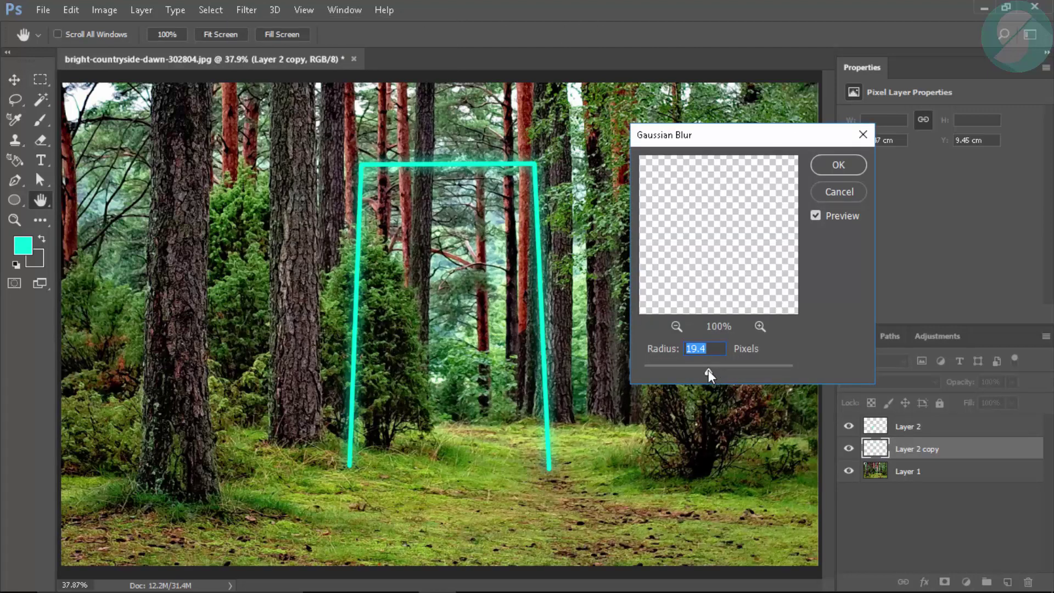
type("20")
left_click(852, 165)
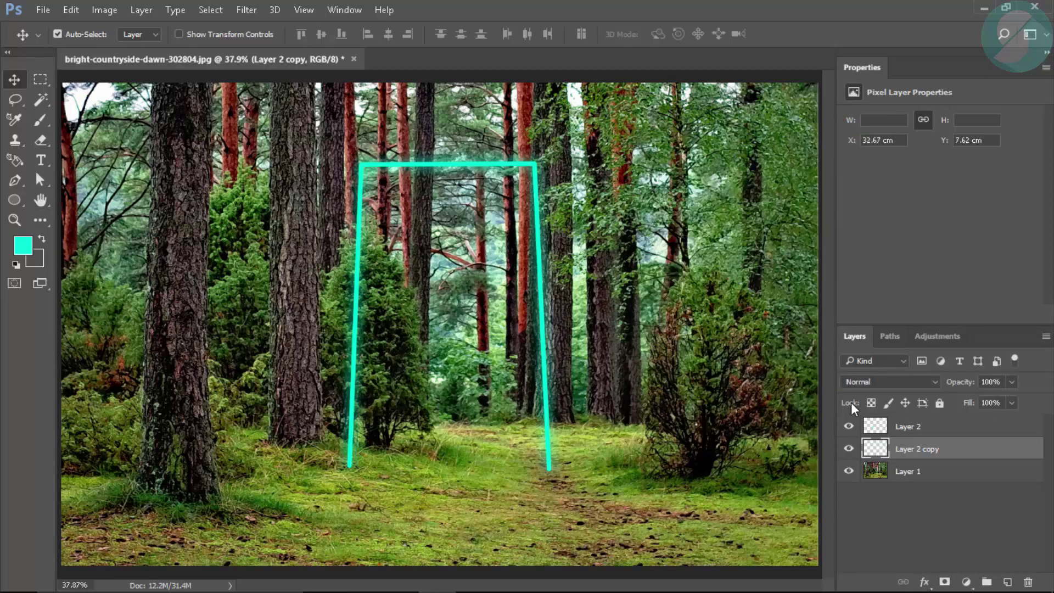
- Add a Curves adjustment directly above the forest photo and pull the RGB curve's midtones down to darken it
left_click(917, 474)
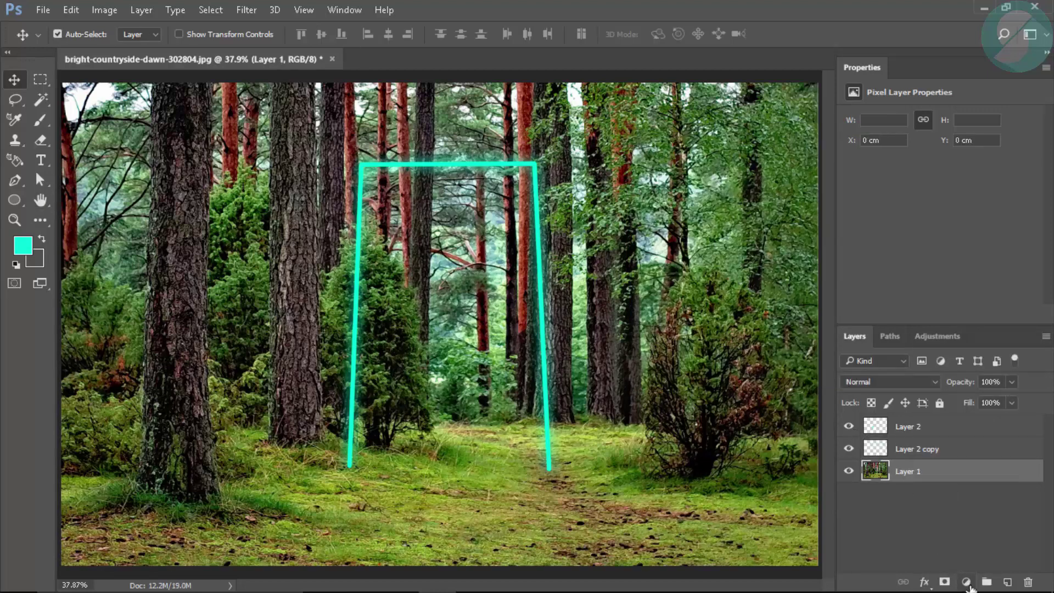
left_click(968, 585)
left_click(958, 349)
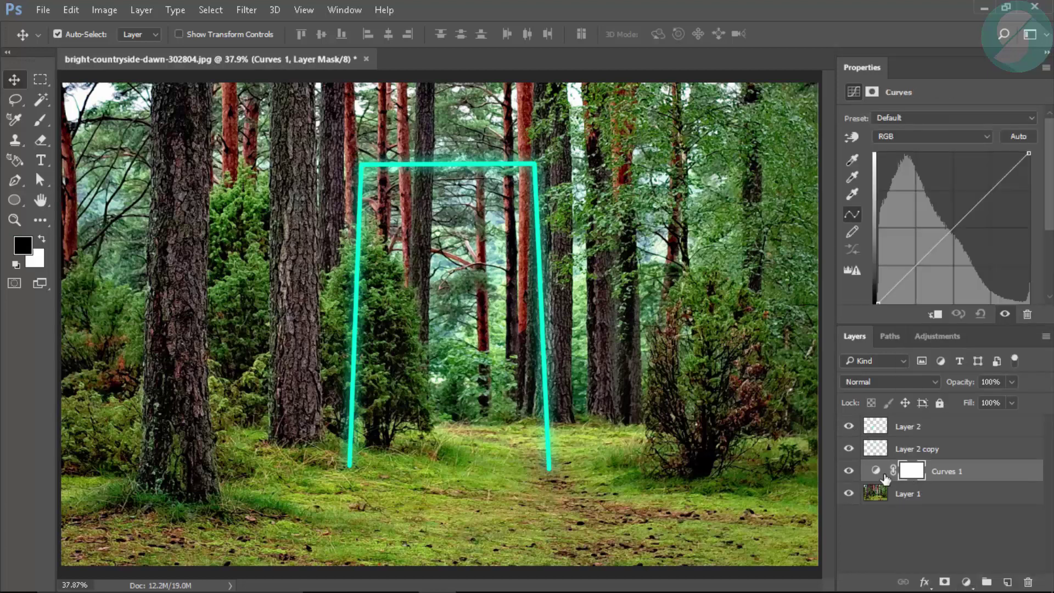
left_click_drag(933, 249, 936, 274)
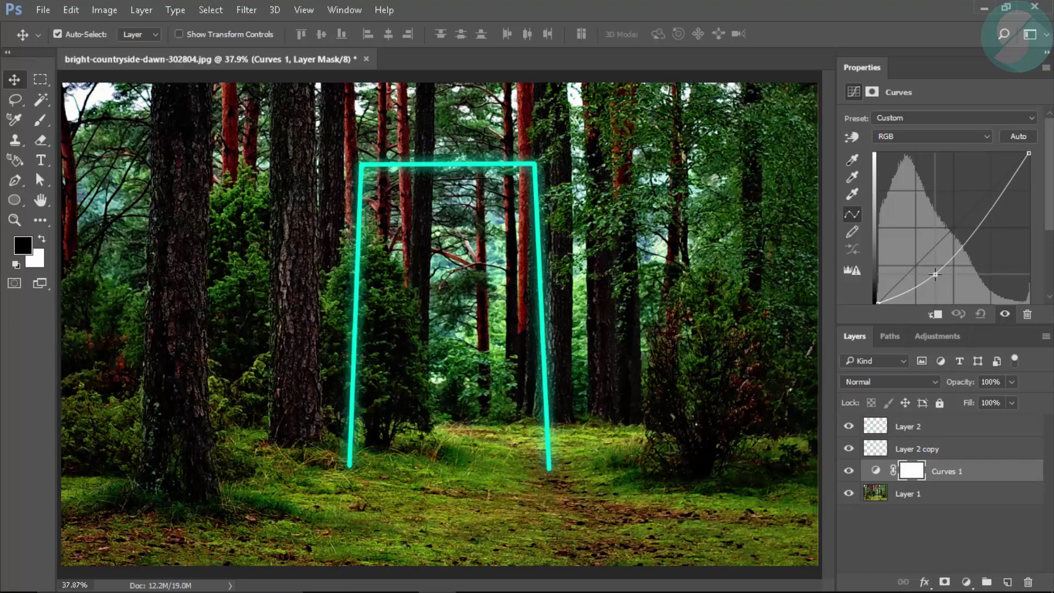
- Add a new empty layer above the sharp turquoise frame layer
left_click(908, 514)
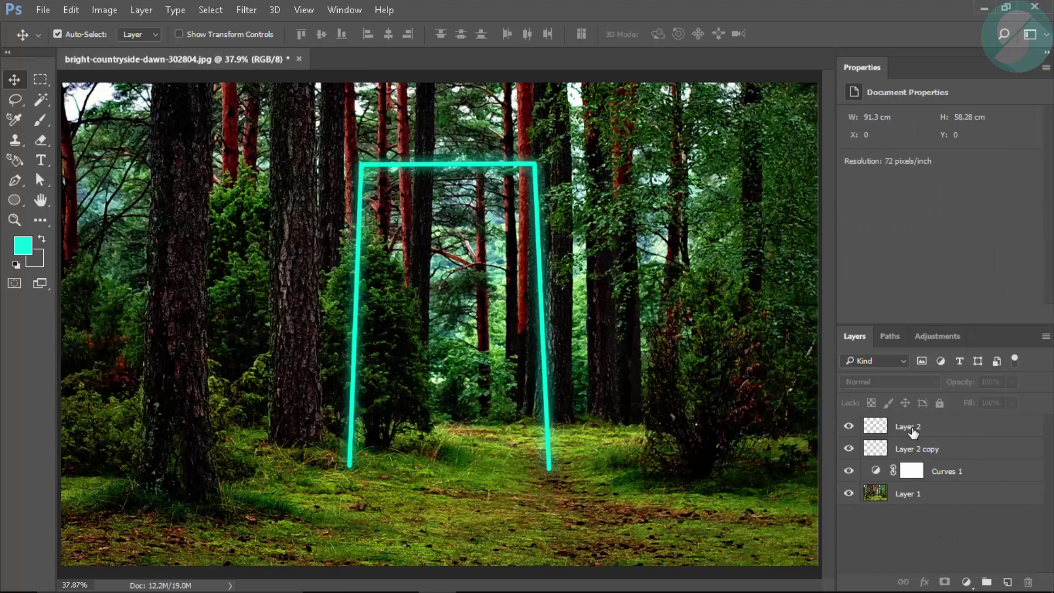
left_click(912, 430)
left_click(1008, 582)
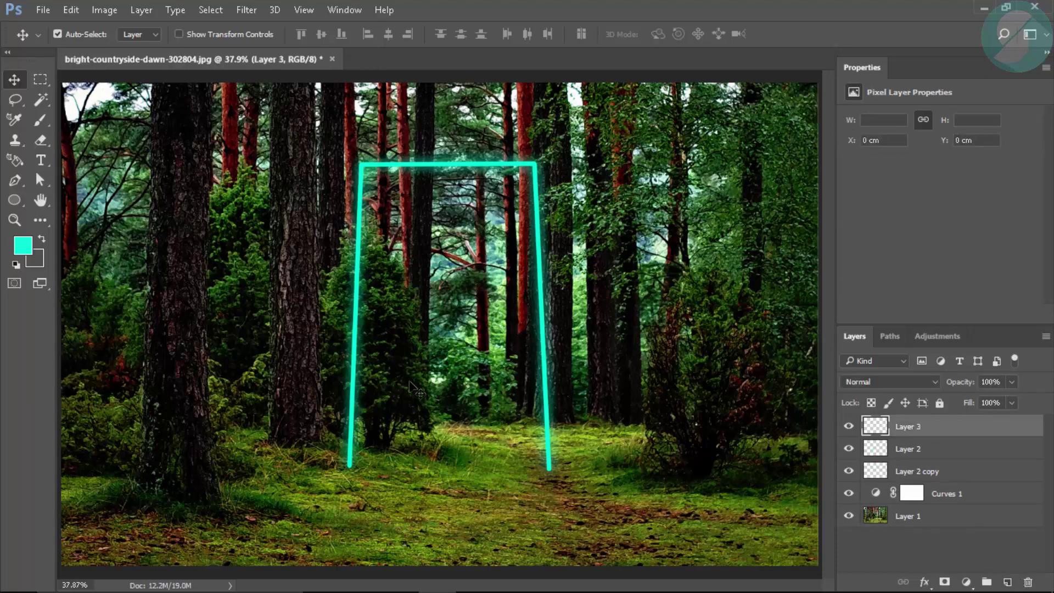
- Choose a soft round brush of 100 px with 0% hardness and set the new layer's blend mode to Overlay
key("b")
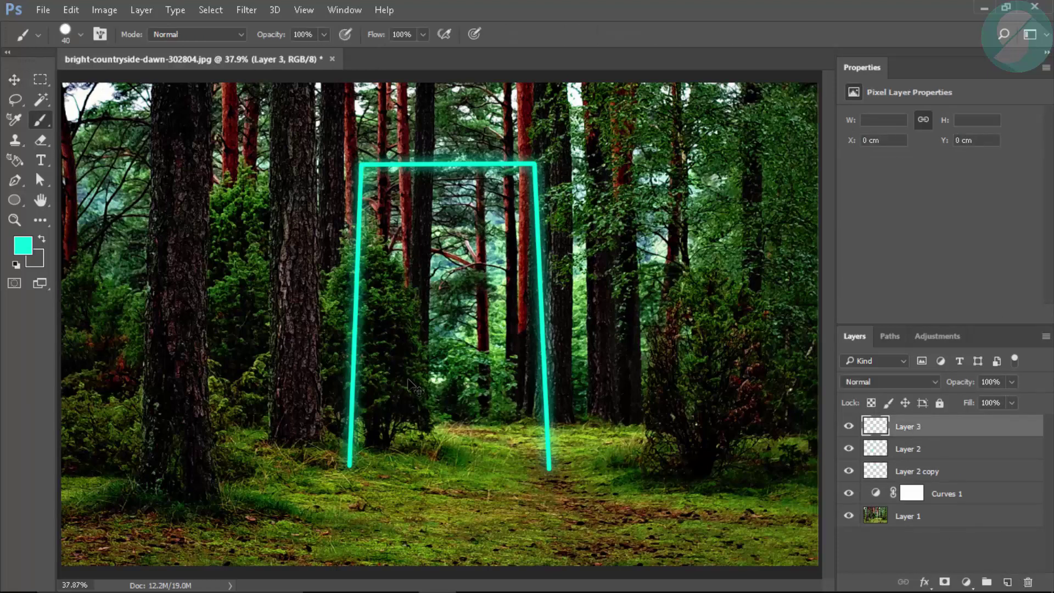
right_click(407, 377)
left_click(437, 494)
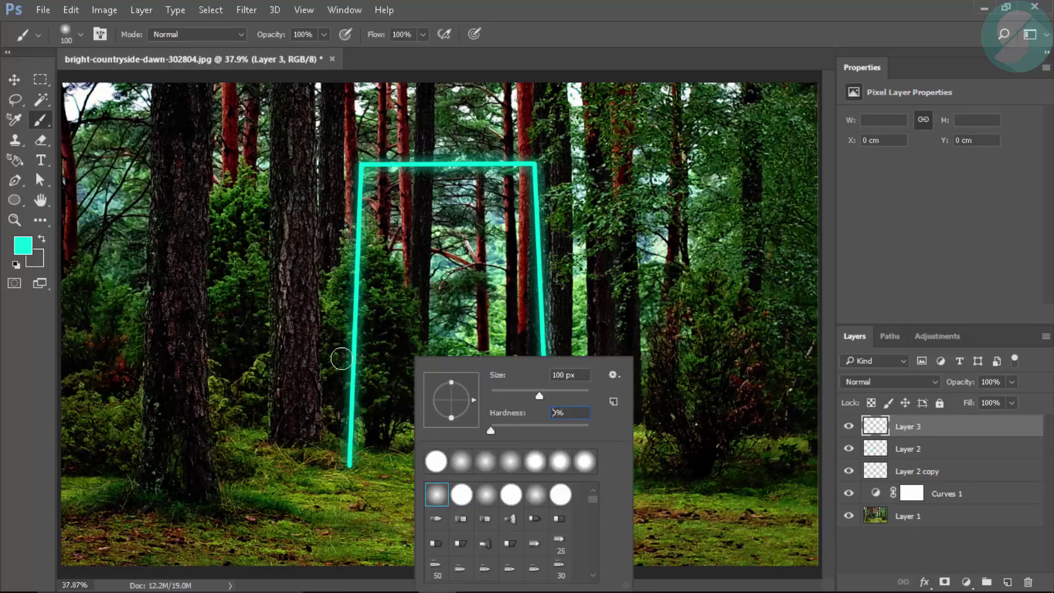
key("Return")
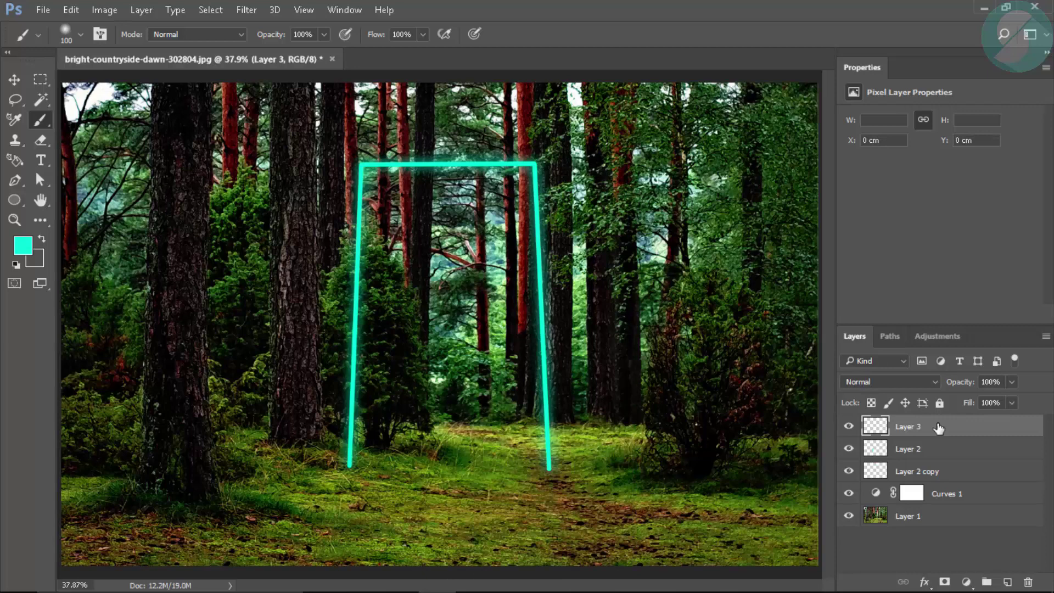
left_click(871, 380)
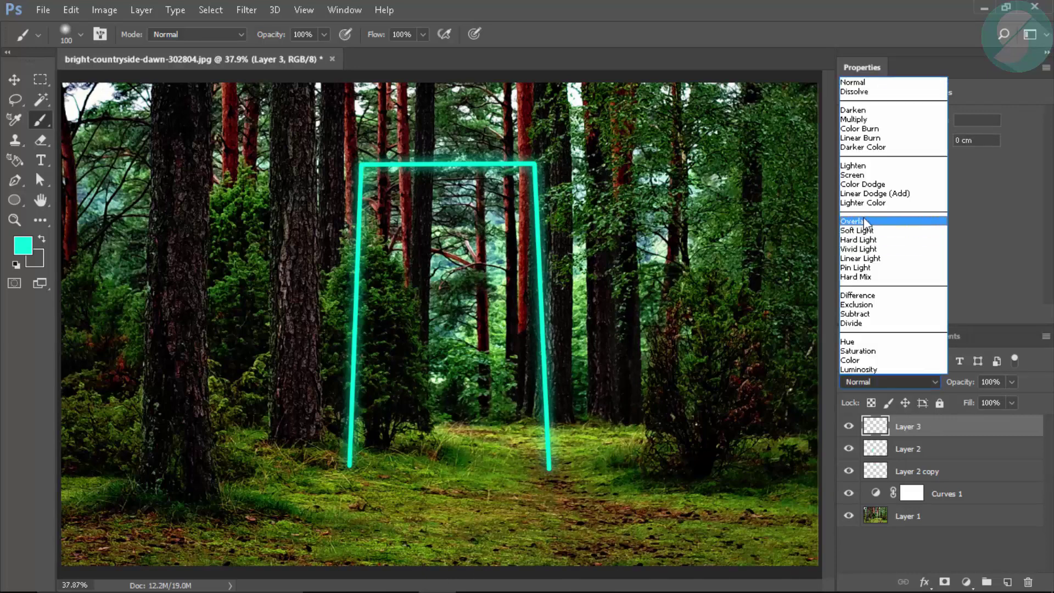
left_click(865, 221)
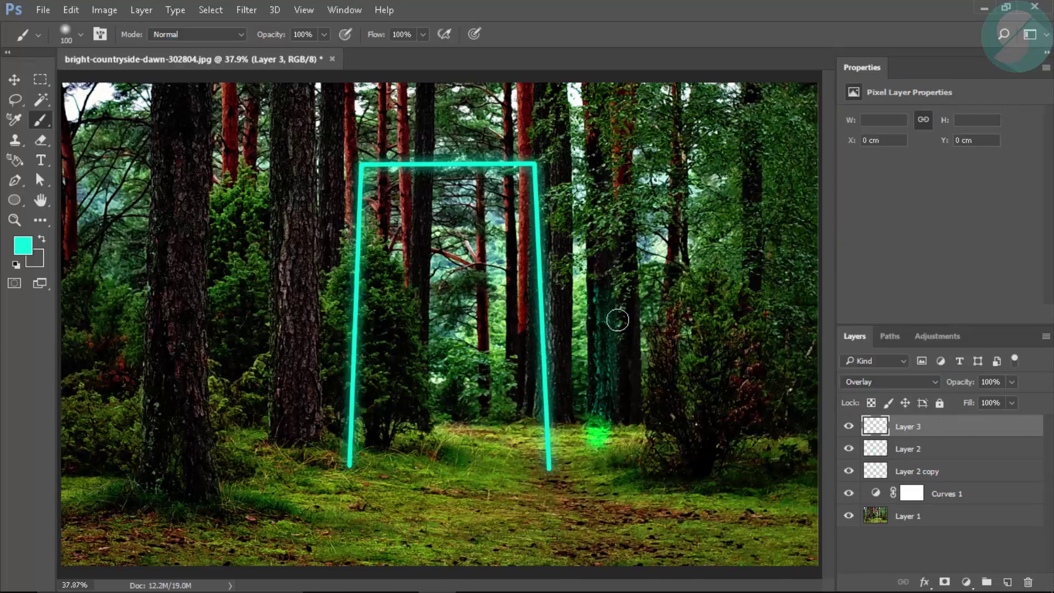
- Pull the midtone point of the existing Curves adjustment slightly further down
left_click(875, 493)
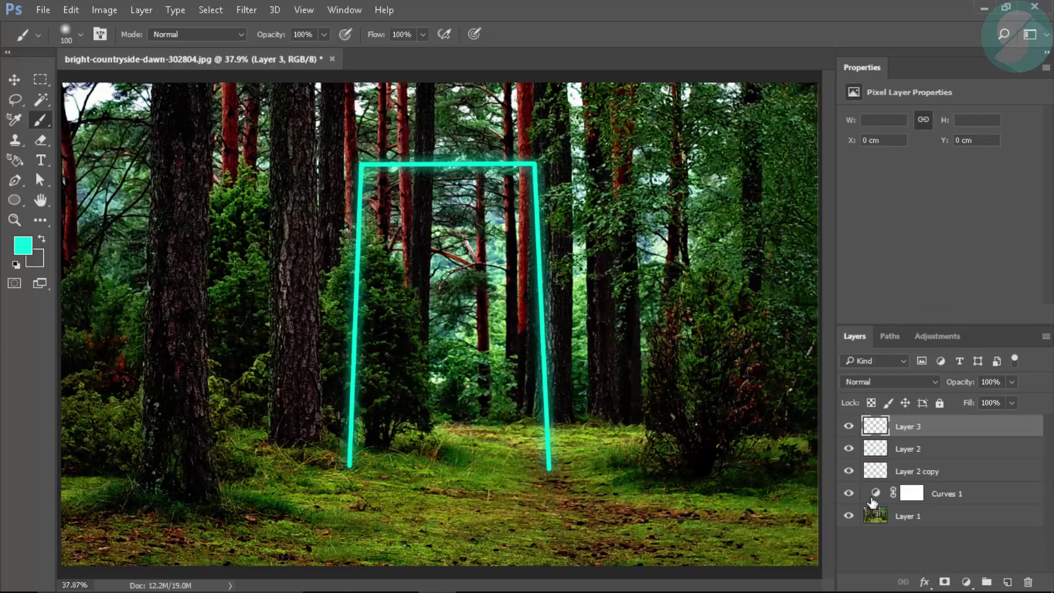
mouse_move(935, 274)
left_mouse_down()
mouse_move(936, 283)
mouse_move(933, 275)
left_mouse_up()
- Try painting a turquoise glow on the Overlay layer over the ground at the base of the frame's right leg
key("z")
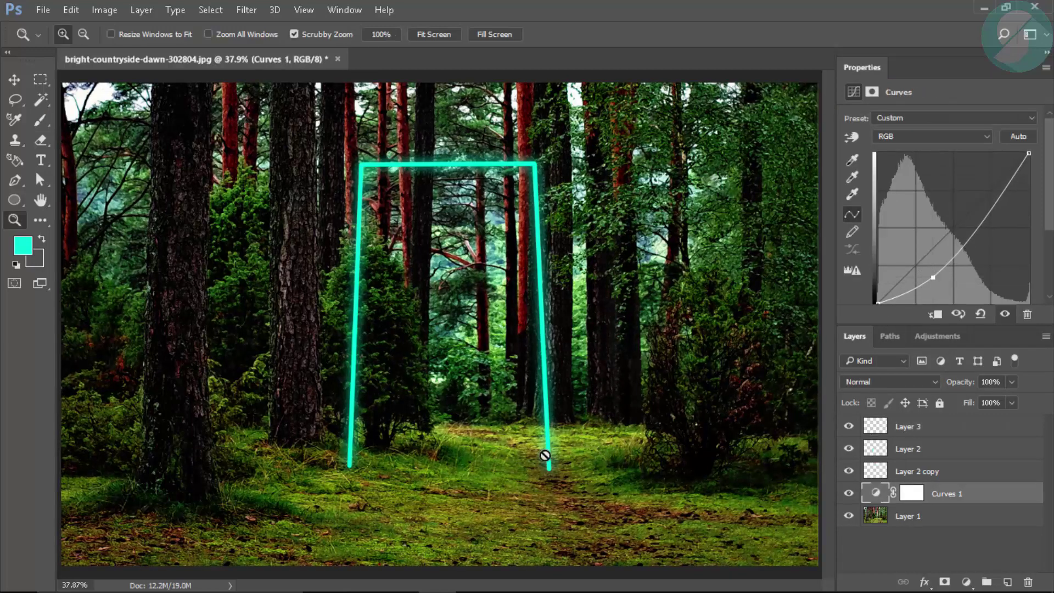
left_click(902, 516)
left_click_drag(549, 494, 626, 495)
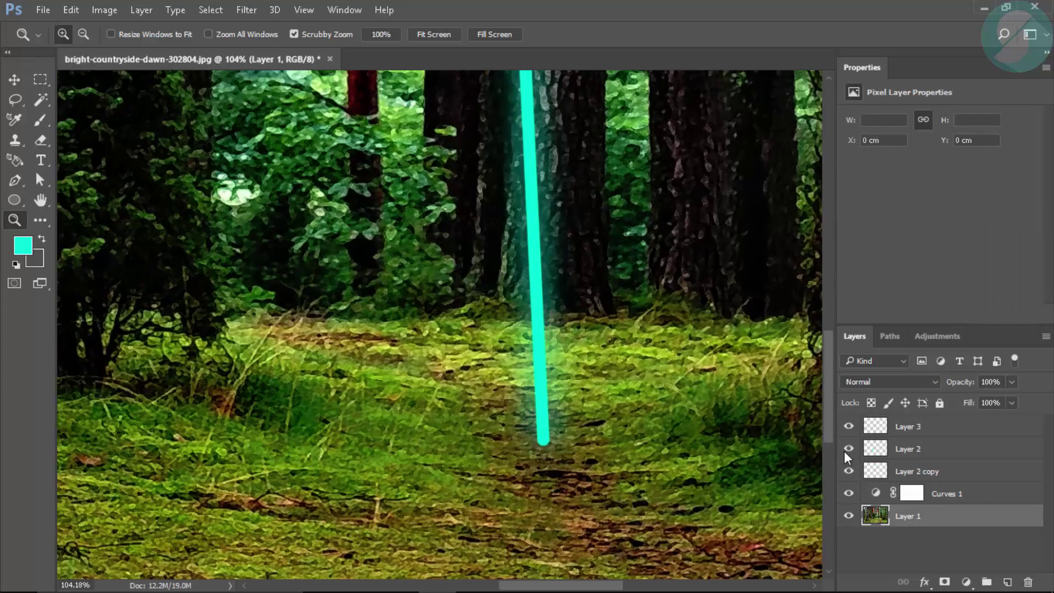
left_click(904, 431)
key("b")
mouse_move(555, 456)
left_mouse_down()
mouse_move(518, 458)
mouse_move(552, 455)
left_mouse_up()
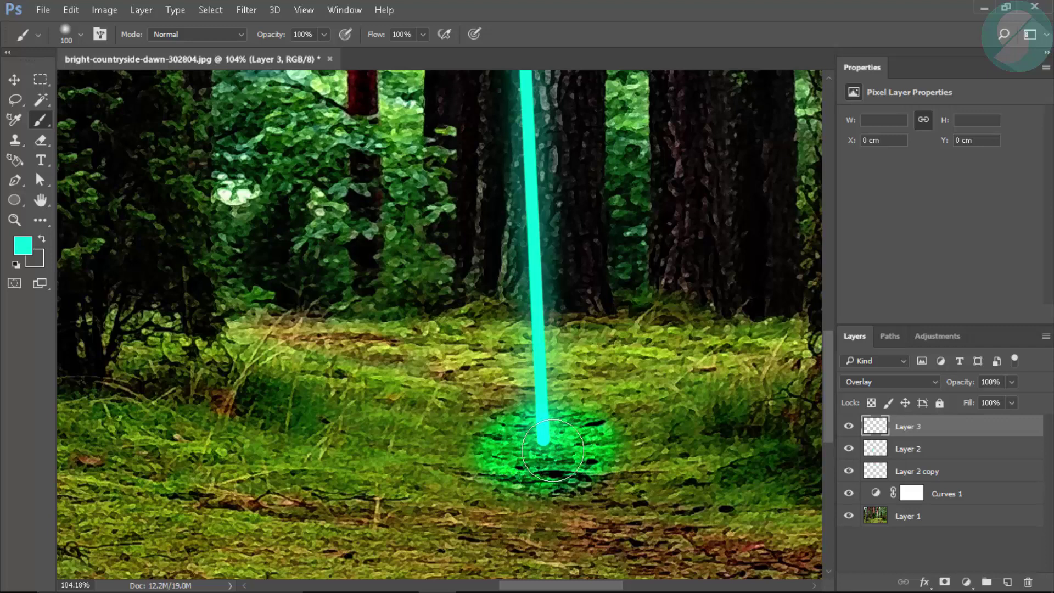
key("ctrl+z")
- Set the foreground color to the slightly darker turquoise #00edce
left_click(23, 245)
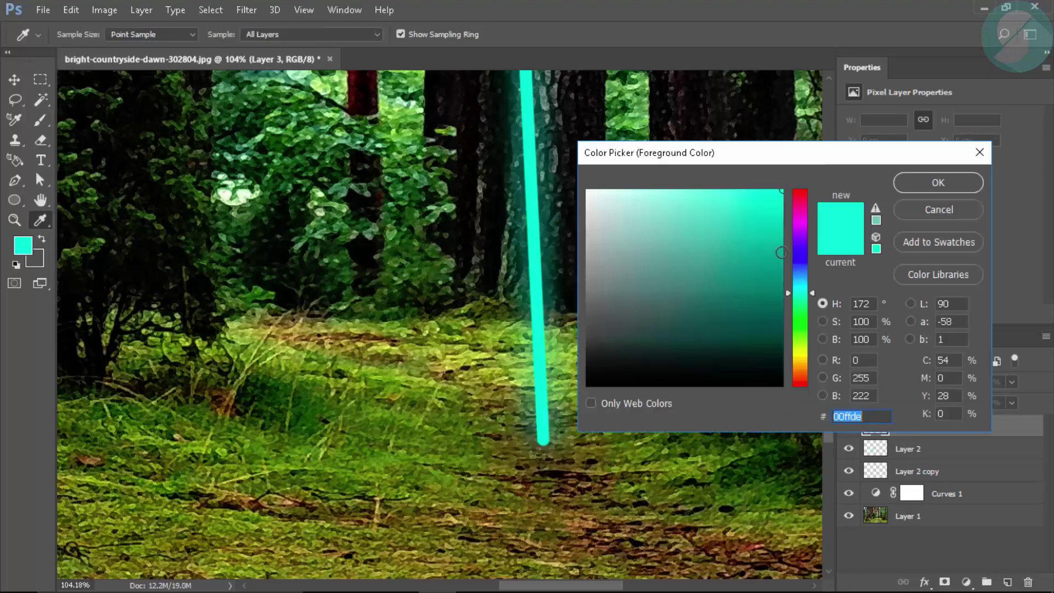
left_click(784, 227)
left_click(782, 201)
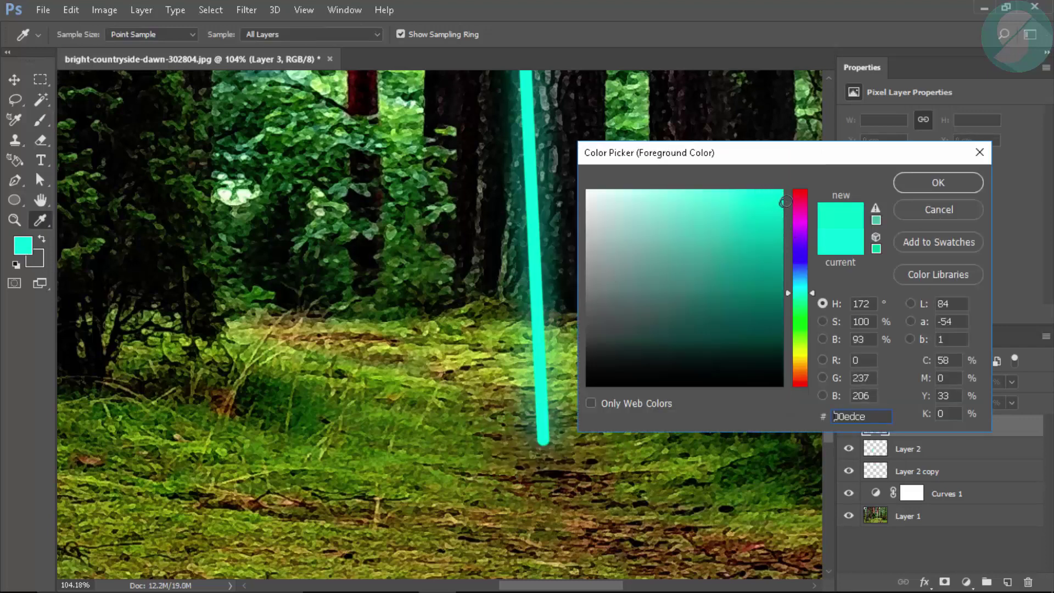
left_click(938, 182)
- Paint a soft turquoise glow on the ground around the bases of the frame's right and left legs
left_click_drag(531, 423, 563, 436)
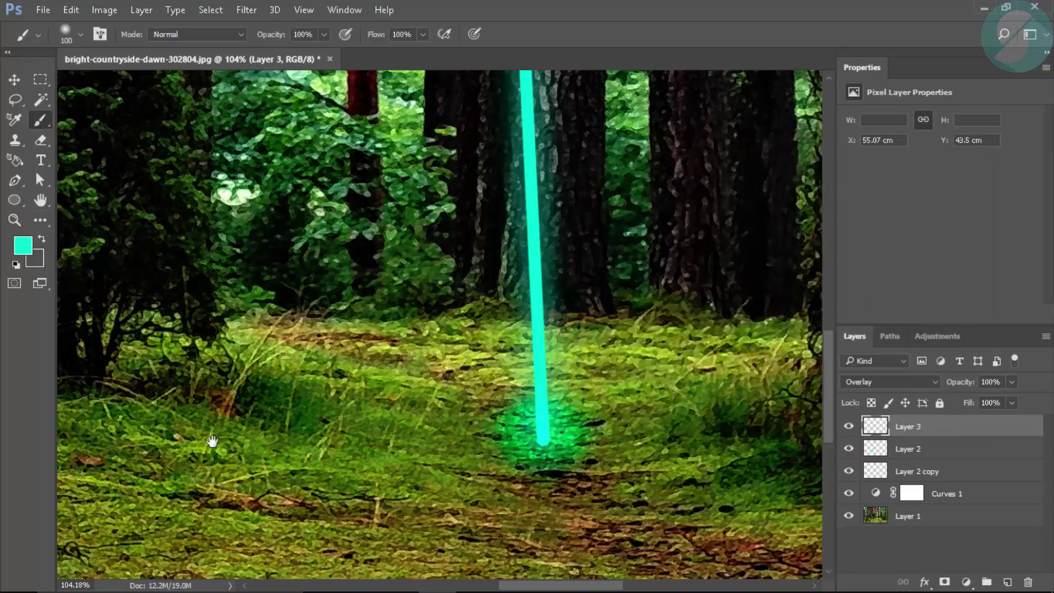
left_click_drag(211, 442, 619, 416)
mouse_move(452, 425)
left_mouse_down()
mouse_move(363, 367)
mouse_move(340, 294)
mouse_move(353, 379)
mouse_move(425, 408)
mouse_move(438, 314)
left_mouse_up()
key("z")
left_click_drag(620, 410, 522, 400)
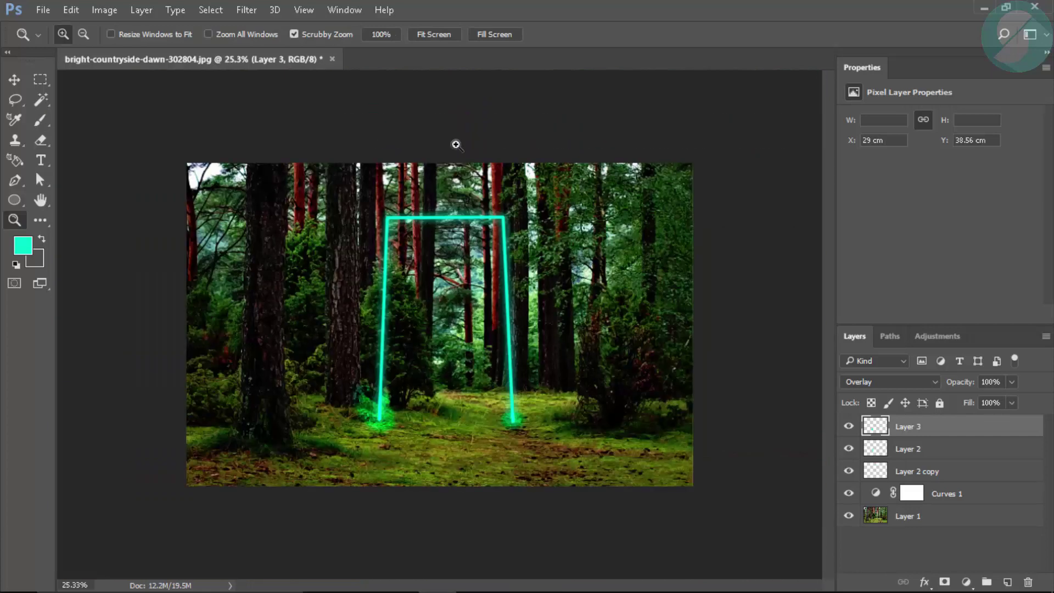
left_click(433, 36)
- Paint glow along the whole frame and the grass between its legs with a 175 px brush, and undo the last stroke
key("b")
mouse_move(543, 458)
left_mouse_down()
mouse_move(527, 168)
mouse_move(388, 165)
mouse_move(361, 195)
mouse_move(351, 464)
left_mouse_up()
mouse_move(558, 471)
left_mouse_down()
mouse_move(555, 461)
mouse_move(365, 468)
left_mouse_up()
mouse_move(572, 470)
left_mouse_down()
mouse_move(513, 497)
mouse_move(352, 477)
left_mouse_up()
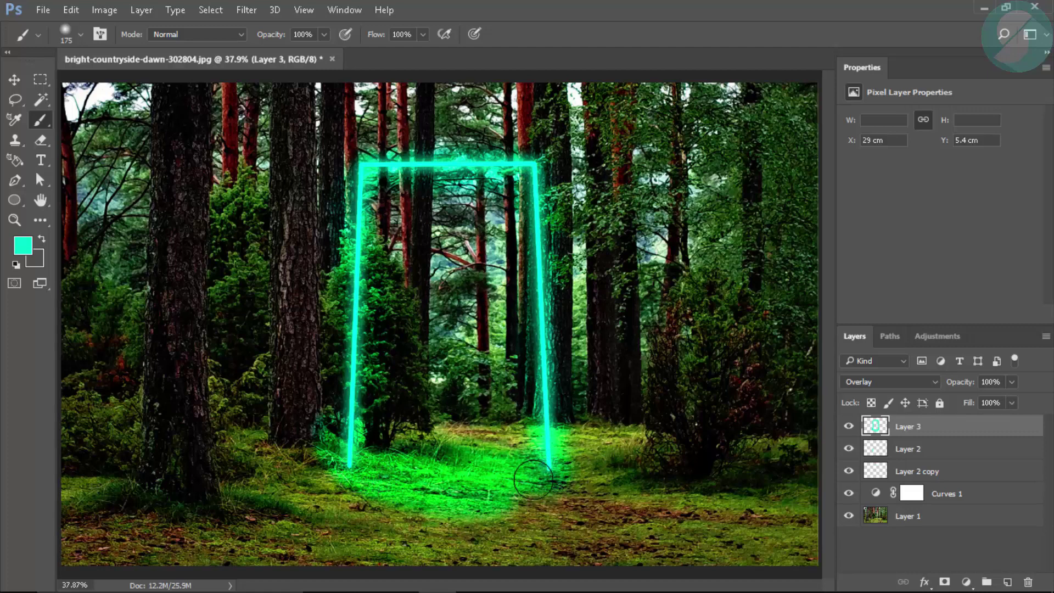
key("ctrl+z")
- Reduce the brush to 44% opacity and 45% flow and paint a fainter glow over the ground in front of the doorway
left_click_drag(265, 39, 251, 40)
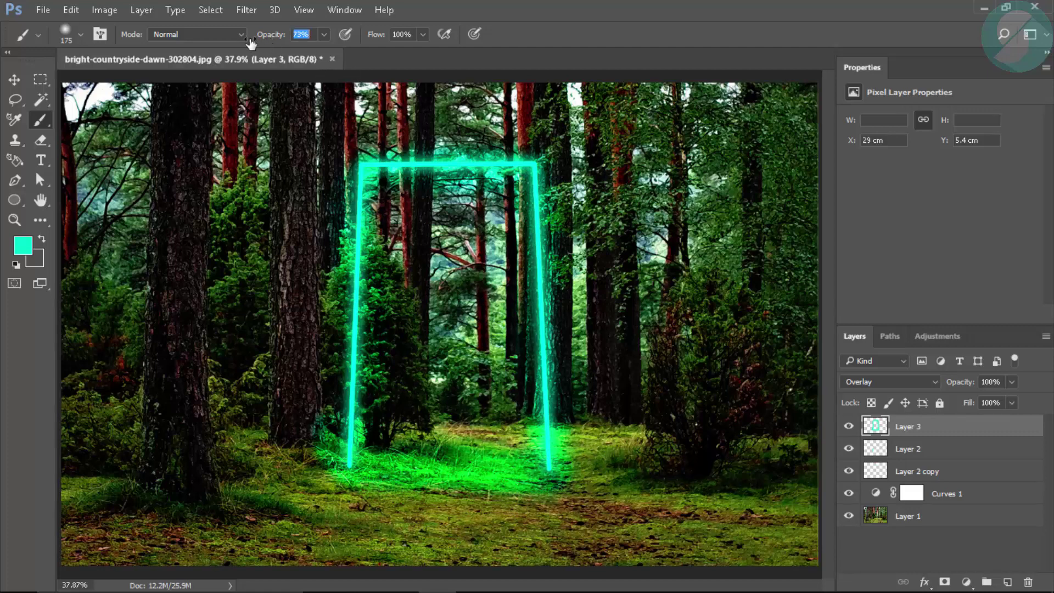
left_click_drag(375, 39, 345, 39)
left_click_drag(275, 40, 261, 41)
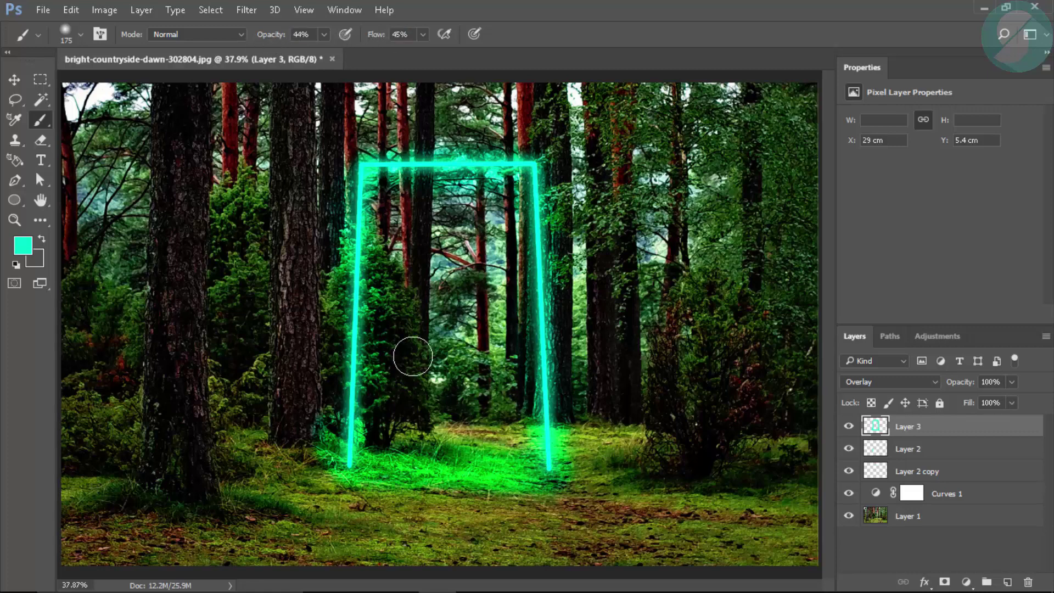
mouse_move(361, 489)
left_mouse_down()
mouse_move(528, 490)
mouse_move(587, 463)
mouse_move(572, 480)
mouse_move(356, 502)
mouse_move(405, 512)
mouse_move(571, 492)
mouse_move(514, 435)
mouse_move(398, 440)
mouse_move(543, 437)
left_mouse_up()
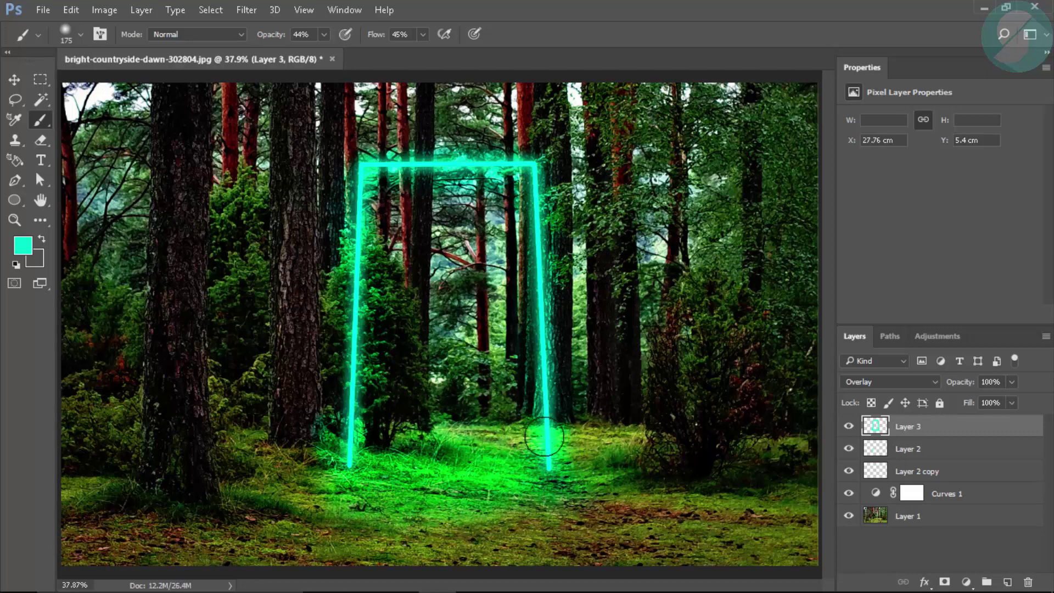
- Add a new empty layer above the painted Overlay glow layer
key("v")
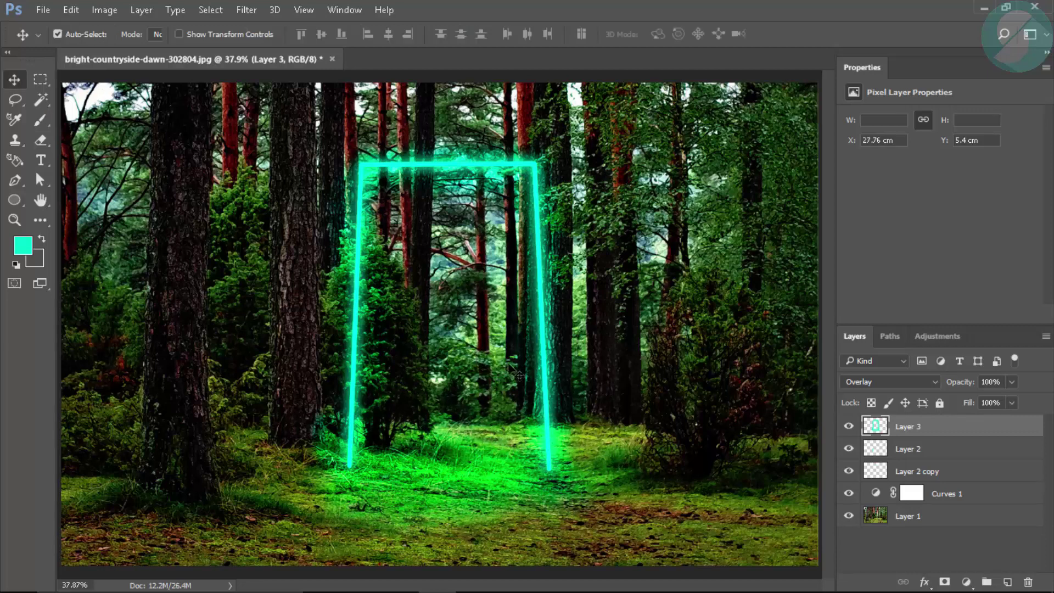
key("b")
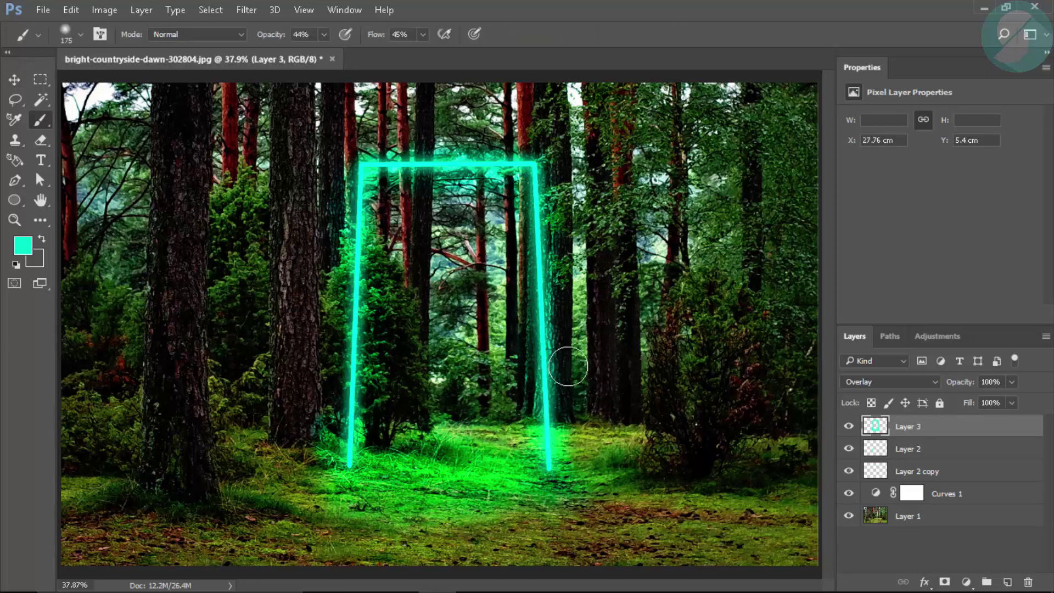
left_click(1009, 584)
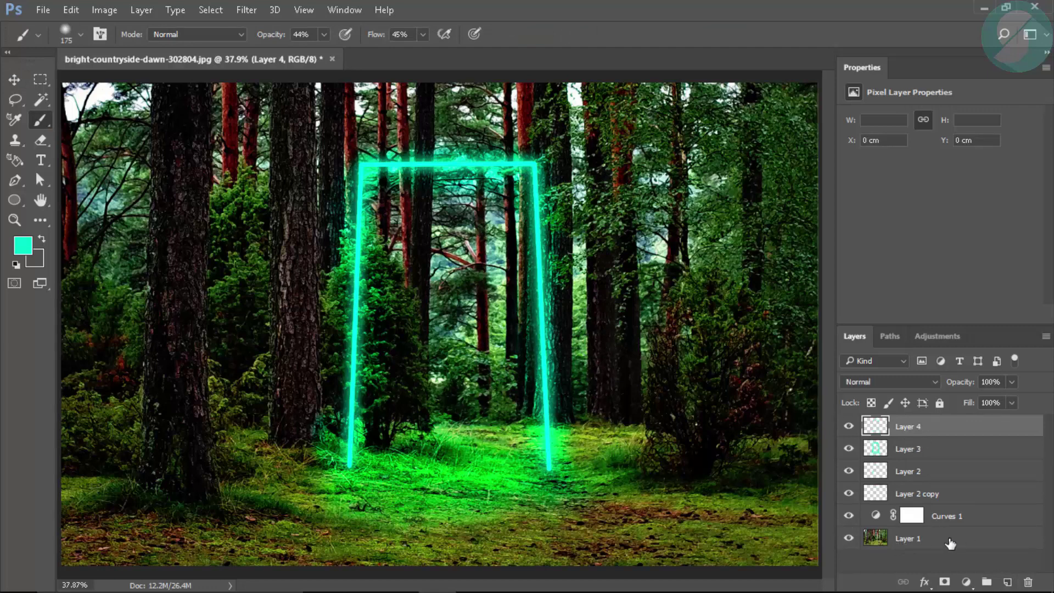
- Open the forest photo in the Camera Raw Filter and set Temperature to -10 and Tint to -20
left_click(909, 539)
left_click(246, 10)
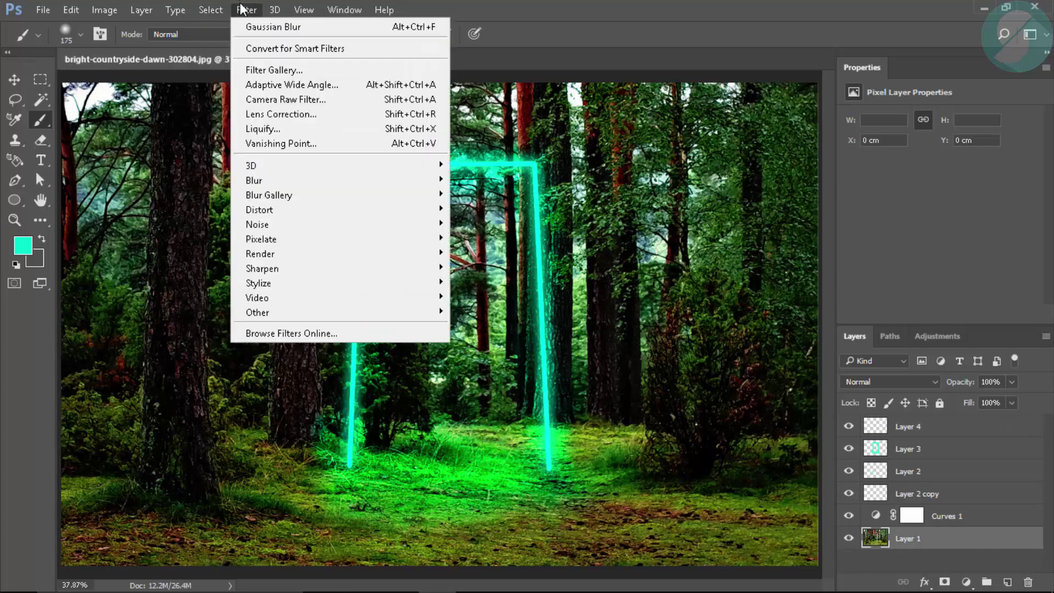
left_click(351, 104)
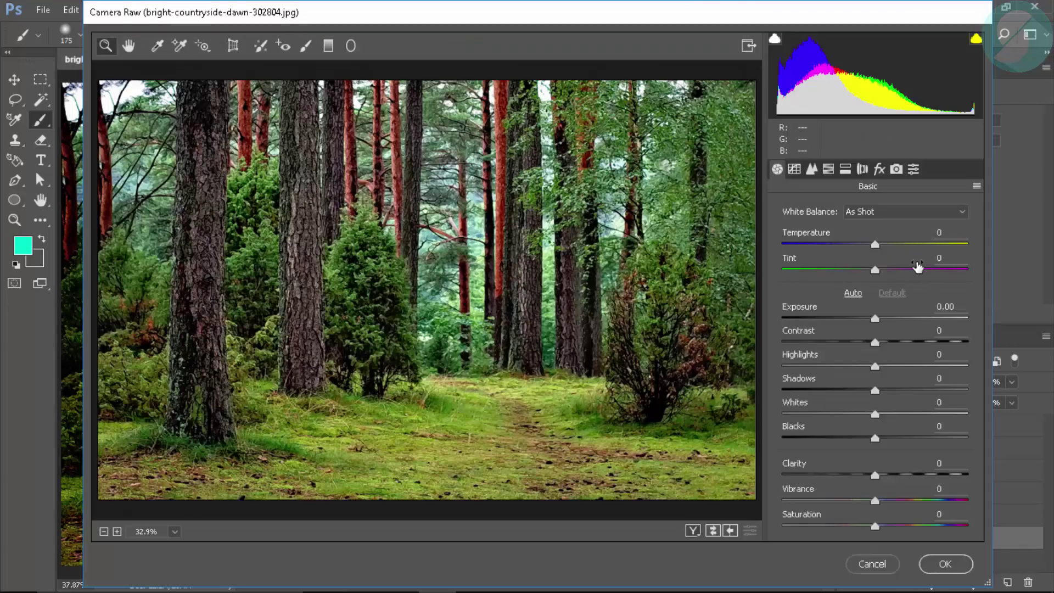
left_click_drag(876, 247, 865, 246)
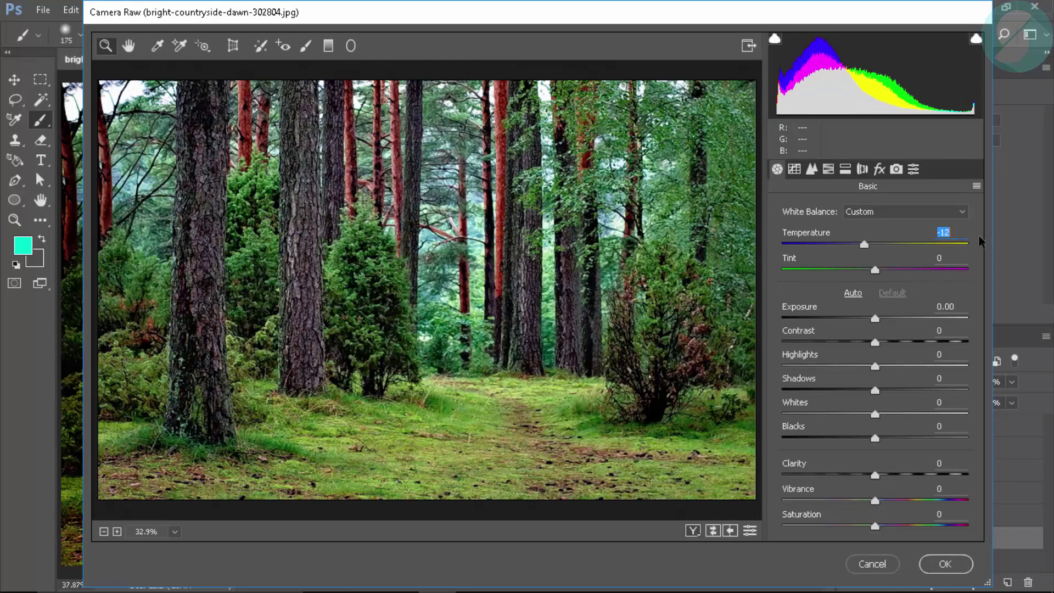
type("10")
left_click_drag(876, 271, 863, 270)
left_click(961, 255)
type("-20")
- Set the Camera Raw Exposure to -0.25 and Contrast to +10
left_click_drag(875, 319, 869, 322)
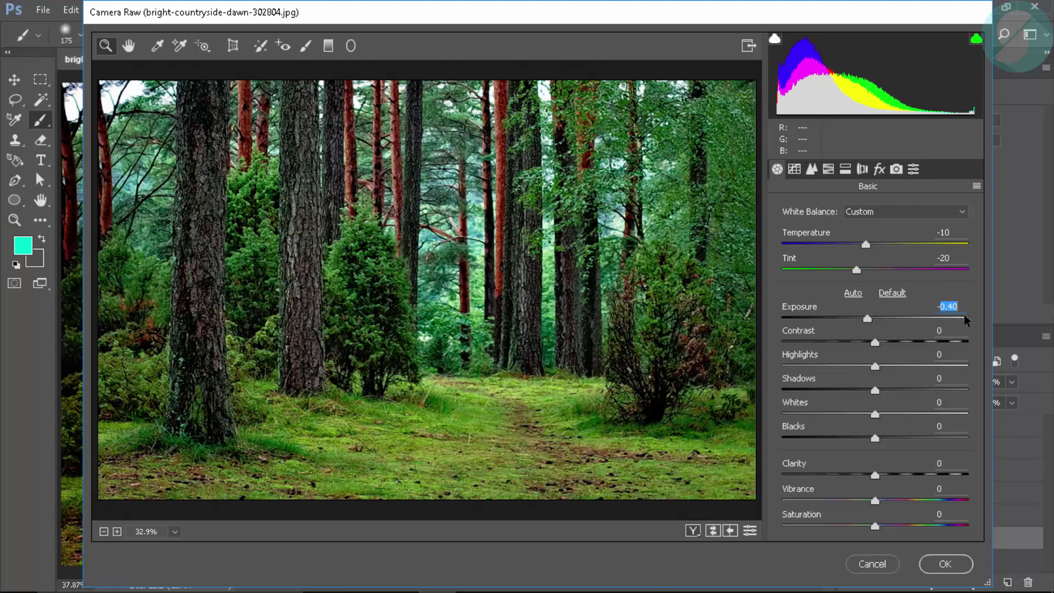
key("BackSpace")
key("BackSpace")
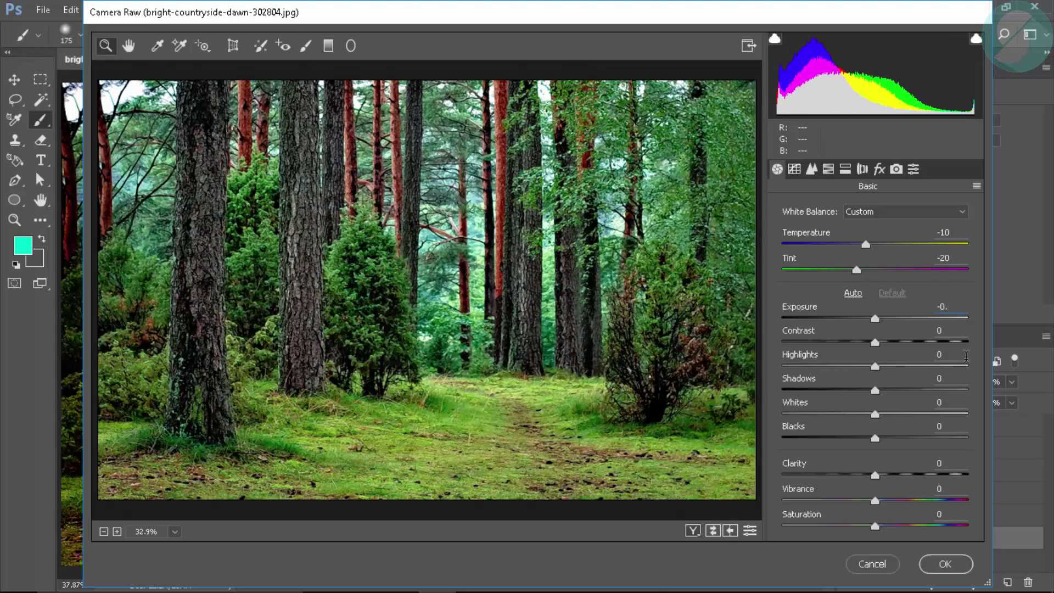
type("25")
left_click_drag(875, 342, 888, 346)
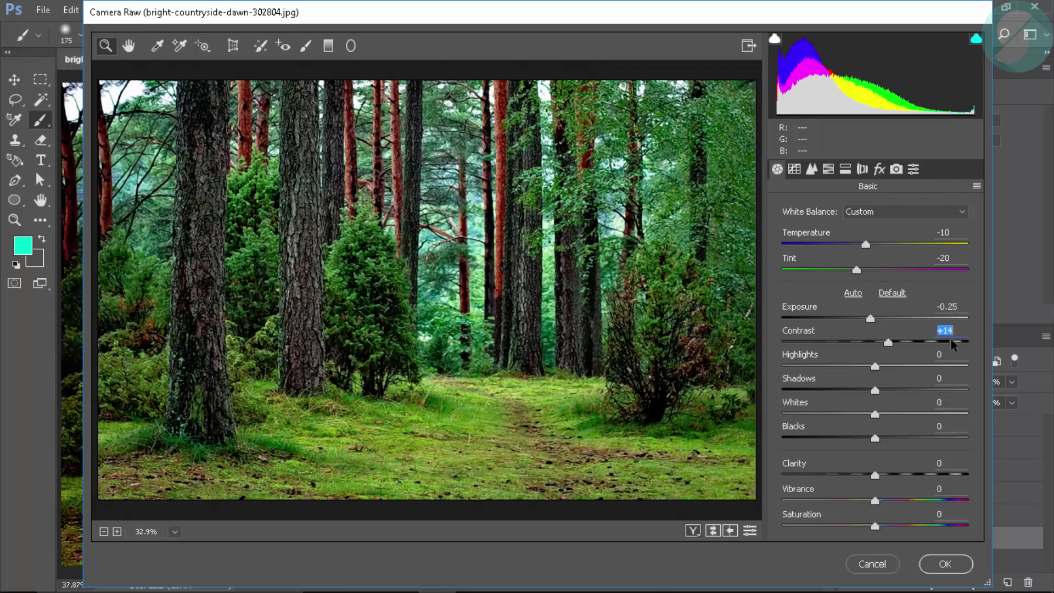
type("10")
- Set the Camera Raw Highlights to -50 and apply the filter to the forest photo
left_click_drag(876, 366, 825, 366)
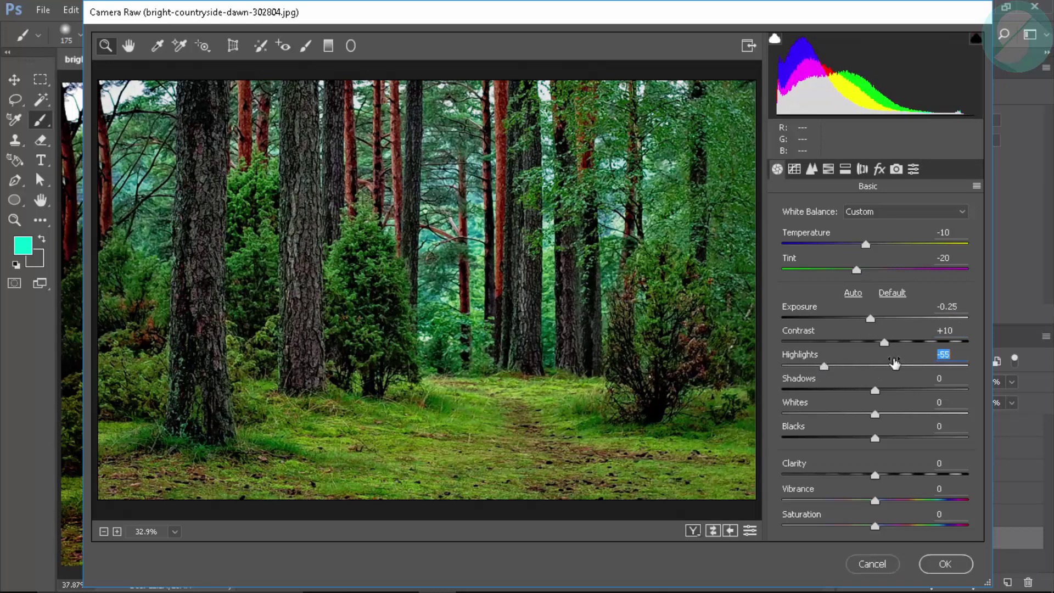
type("5")
type("-50")
left_click(954, 570)
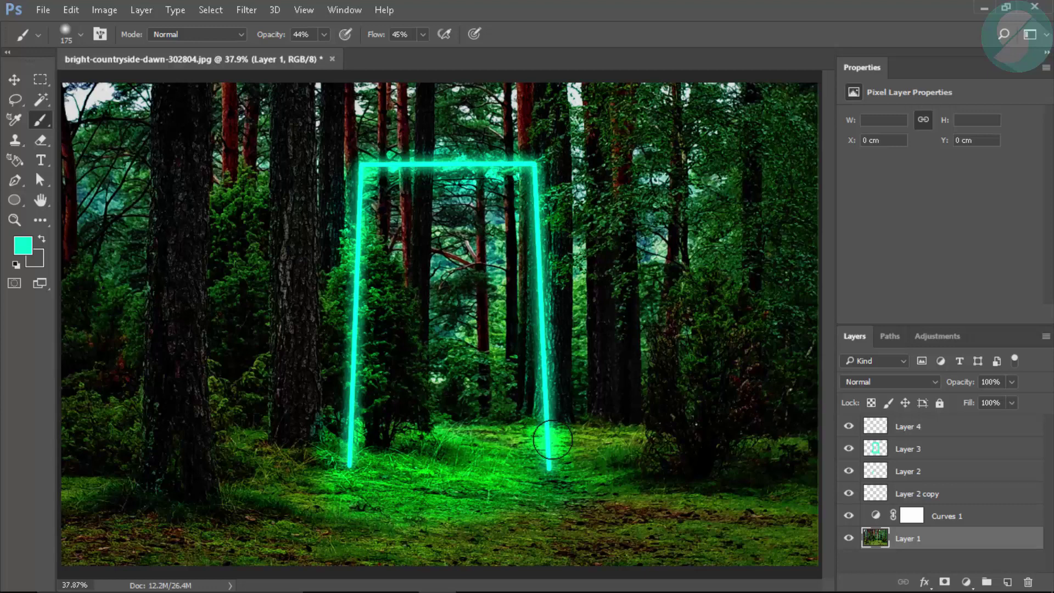
- Place the purple nebula image gggg directly above the Overlay glow layer
left_click(909, 429)
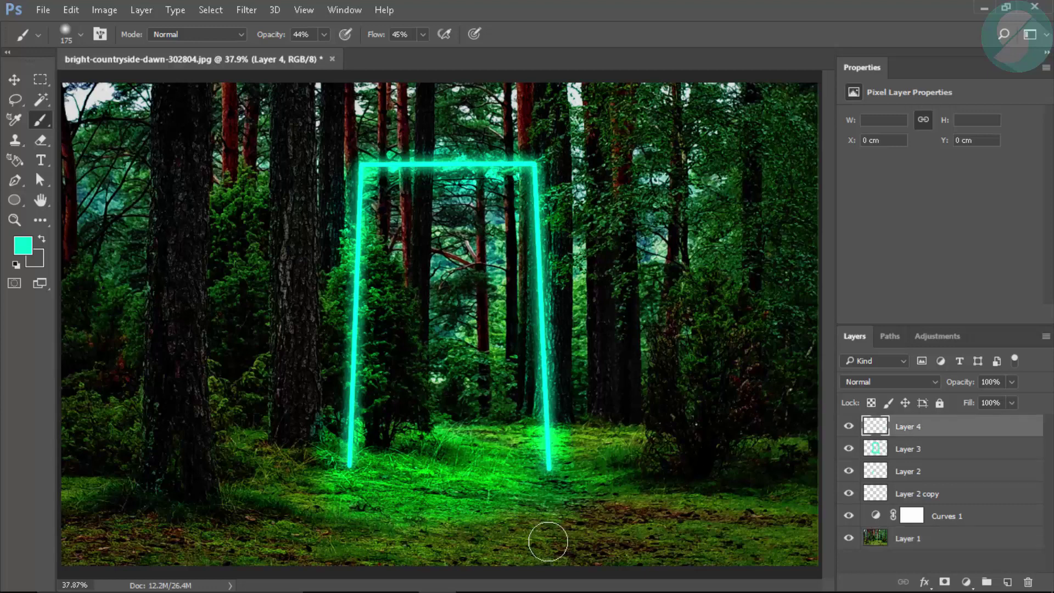
key("alt+bracketleft")
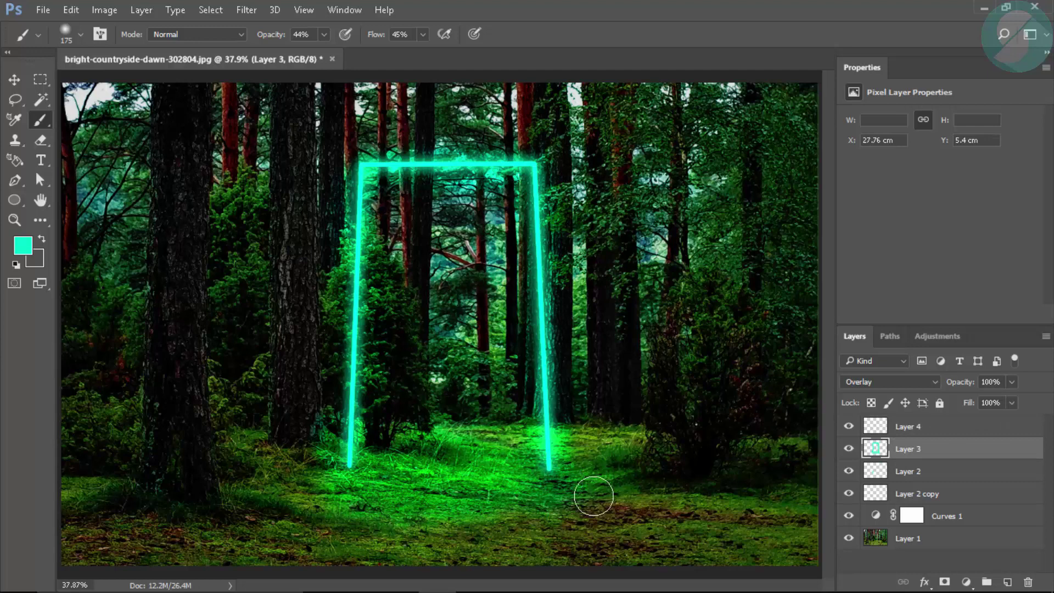
key("v")
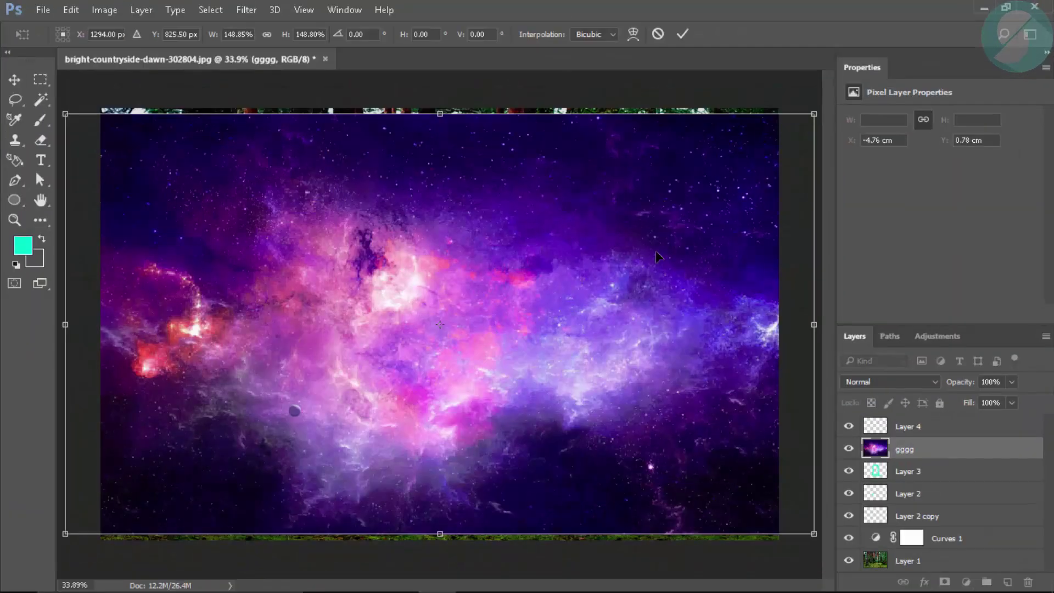
left_click(677, 41)
- Scale the nebula image down proportionally to about 34% and rotate it 90° clockwise so it stands upright over the doorway
key("ctrl+t")
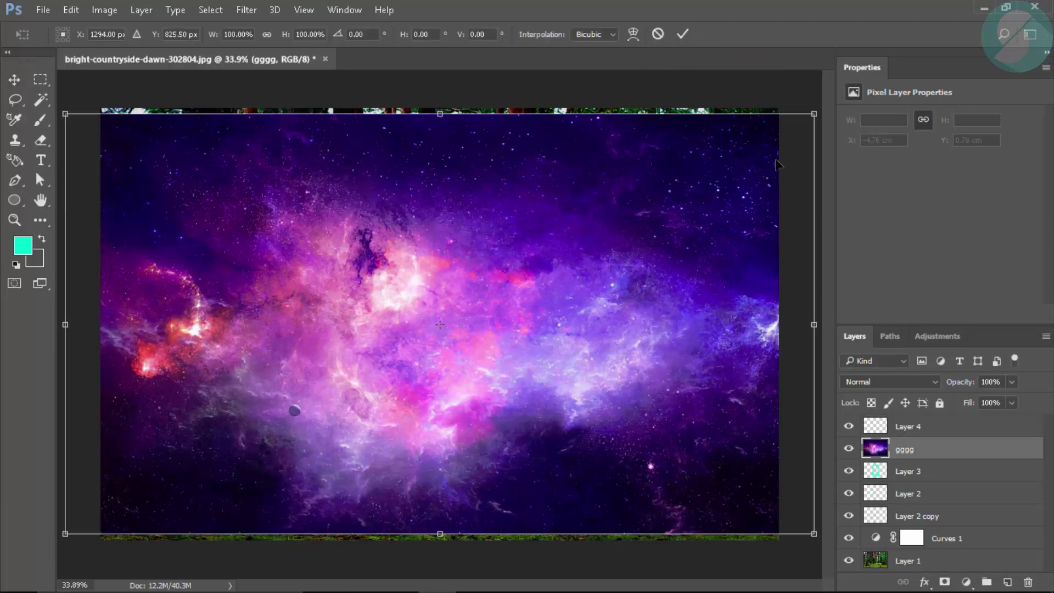
left_click_drag(814, 113, 569, 252)
left_click_drag(604, 333, 493, 421)
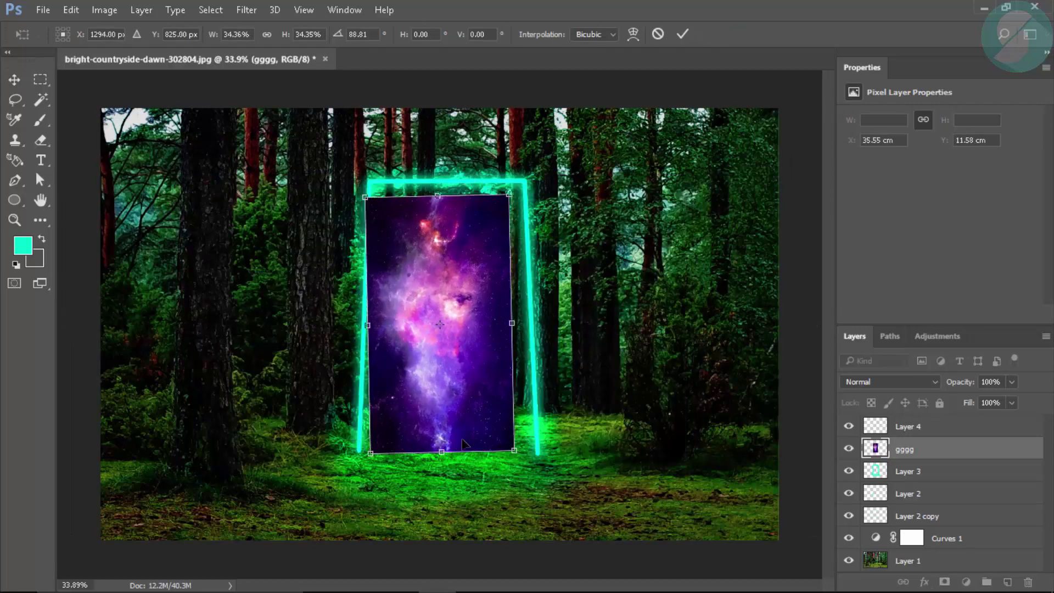
key("ctrl+z")
right_click(532, 340)
left_click(596, 509)
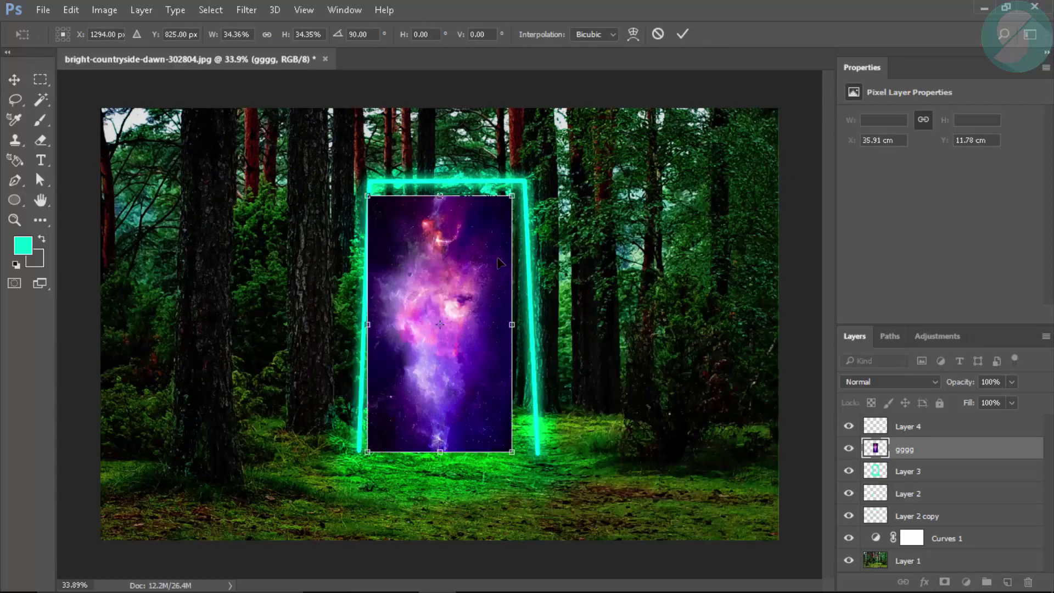
- Enlarge the upright nebula to about 47% so it covers the neon frame, and move its layer directly above Curves 1
left_click_drag(511, 196, 539, 148)
left_click_drag(465, 317, 475, 317)
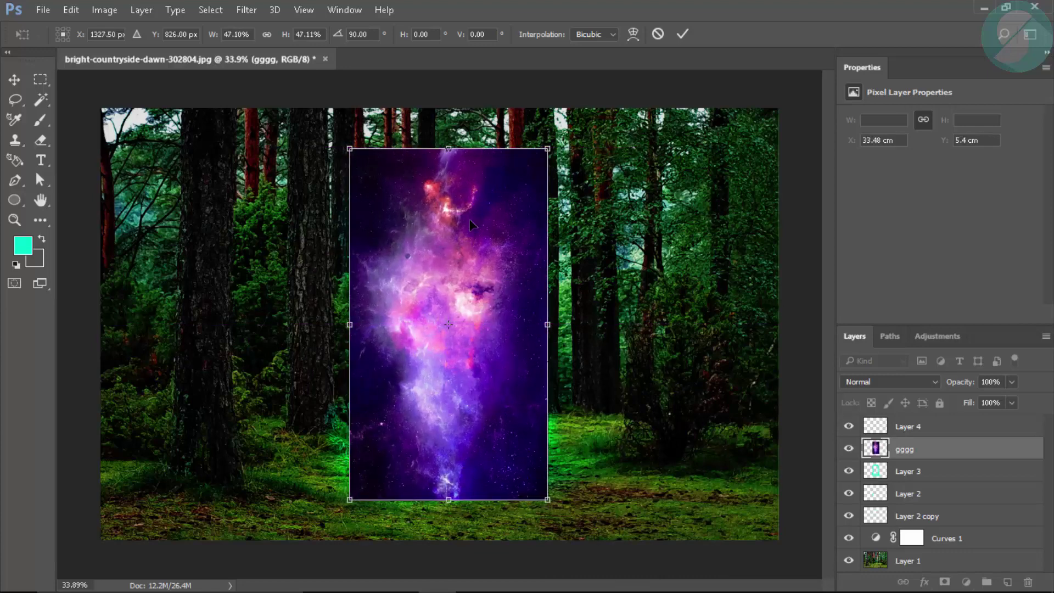
key("Left")
key("Left")
key("Return")
left_click_drag(915, 444, 909, 523)
- Draw a closed Pen path along the neon frame's two sides and top, looping below the nebula's lower edge on the ground
key("z")
left_click(434, 34)
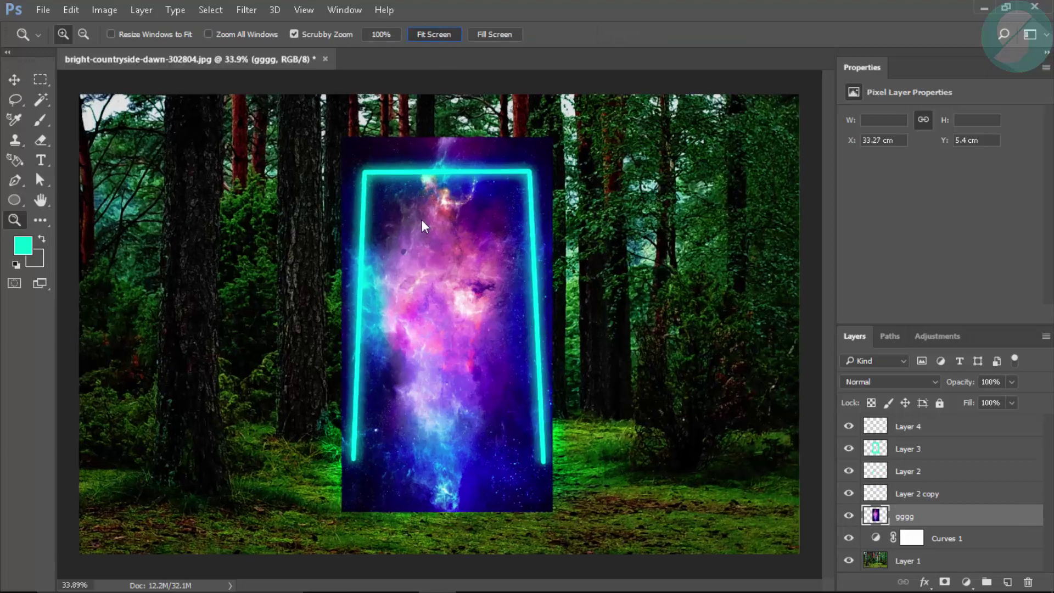
key("p")
left_click(350, 467)
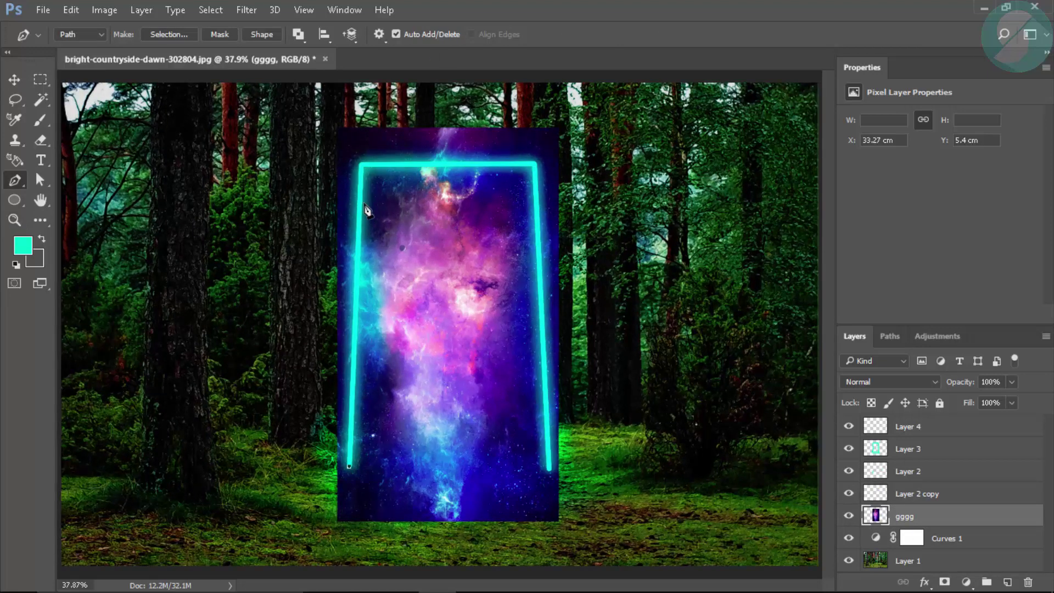
left_click(361, 166)
left_click(535, 164)
left_click(573, 520)
left_click(454, 535)
left_click(363, 526)
left_click(319, 515)
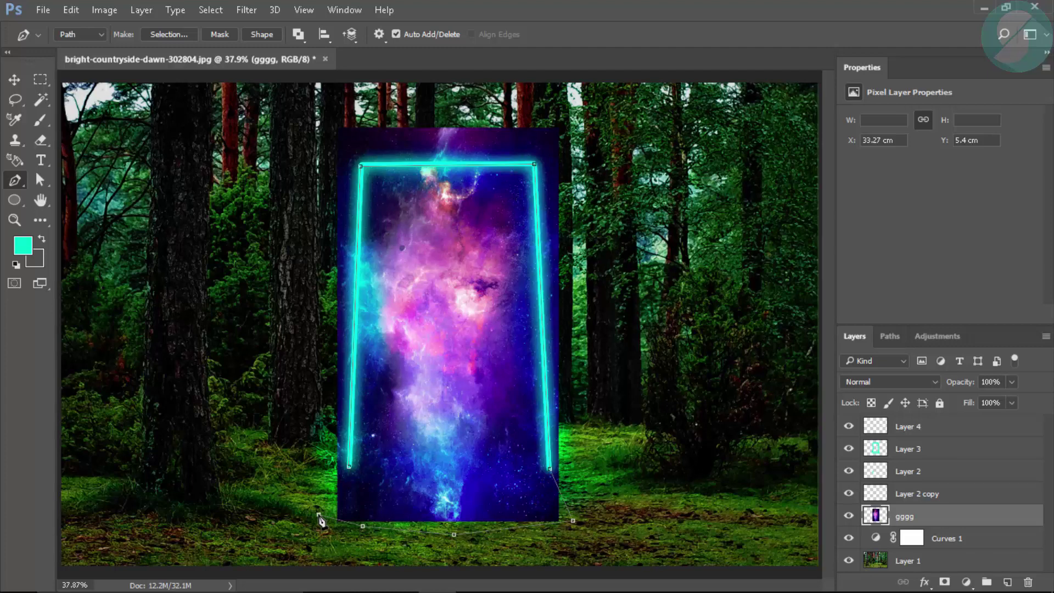
left_click(349, 466)
- Convert the closed door path into a selection
right_click(399, 471)
left_click(447, 145)
left_click(605, 158)
- Invert the door selection, delete the nebula outside the neon frame on layer gggg, and deselect
key("m")
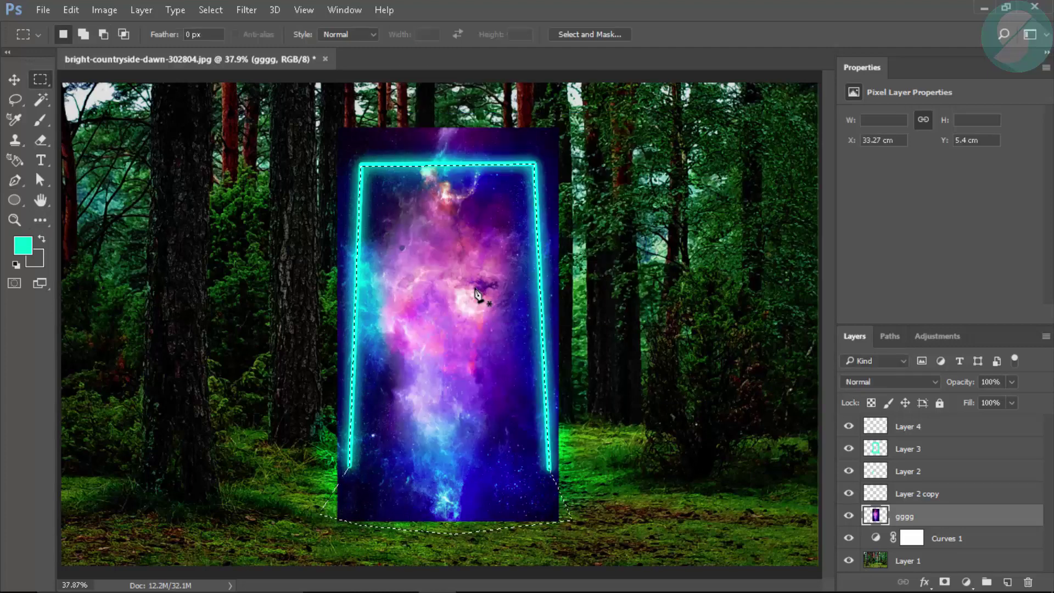
right_click(466, 262)
left_click(546, 286)
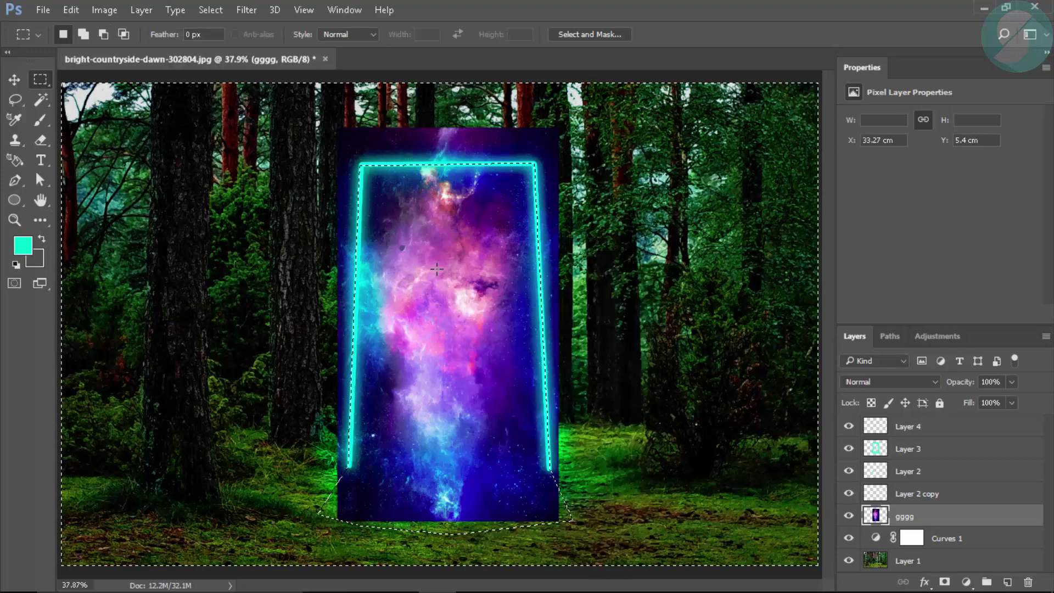
key("Delete")
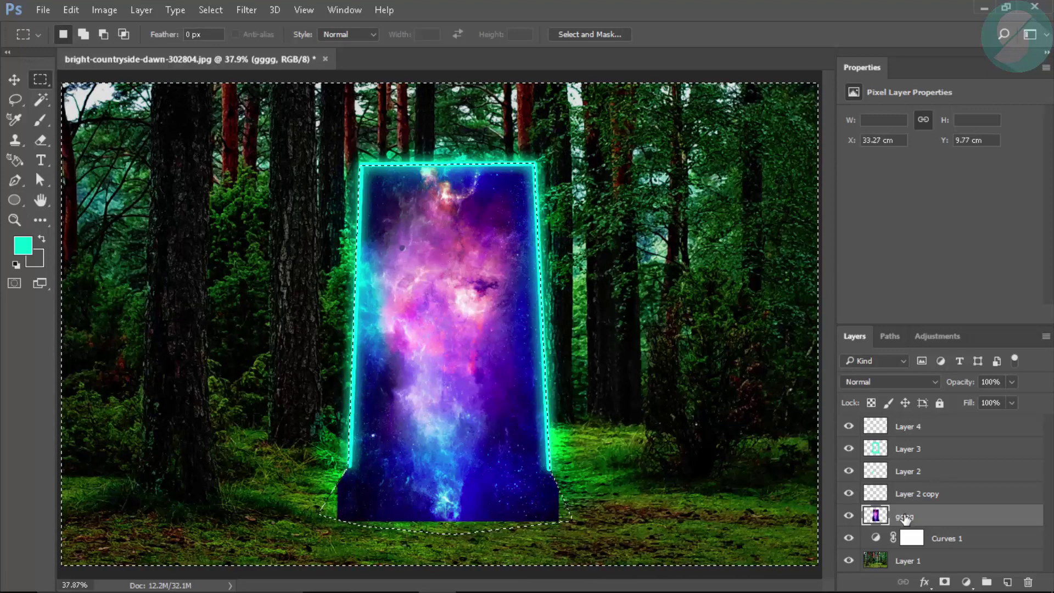
key("ctrl+d")
key("v")
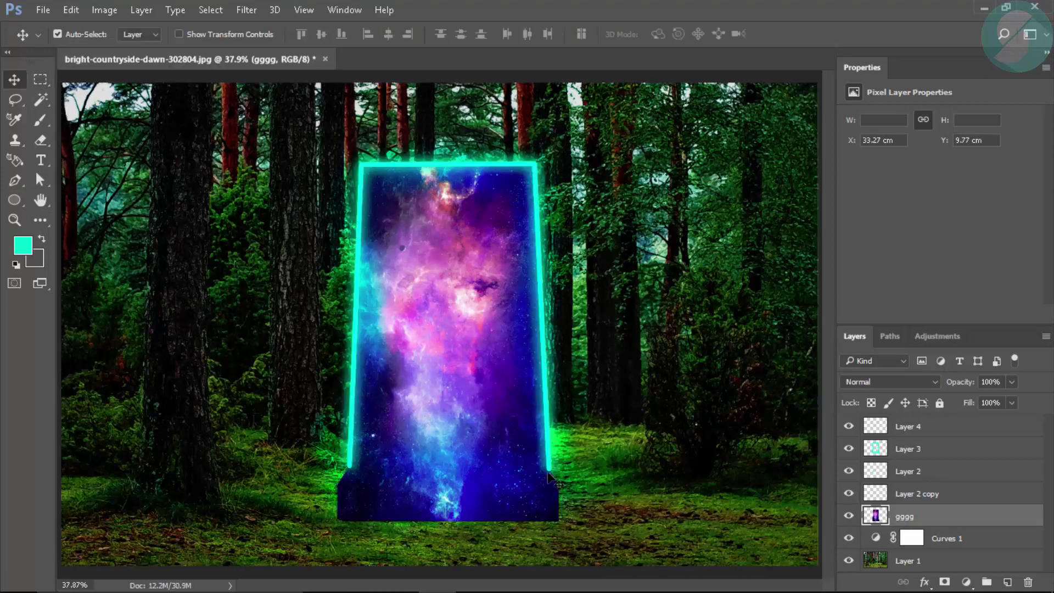
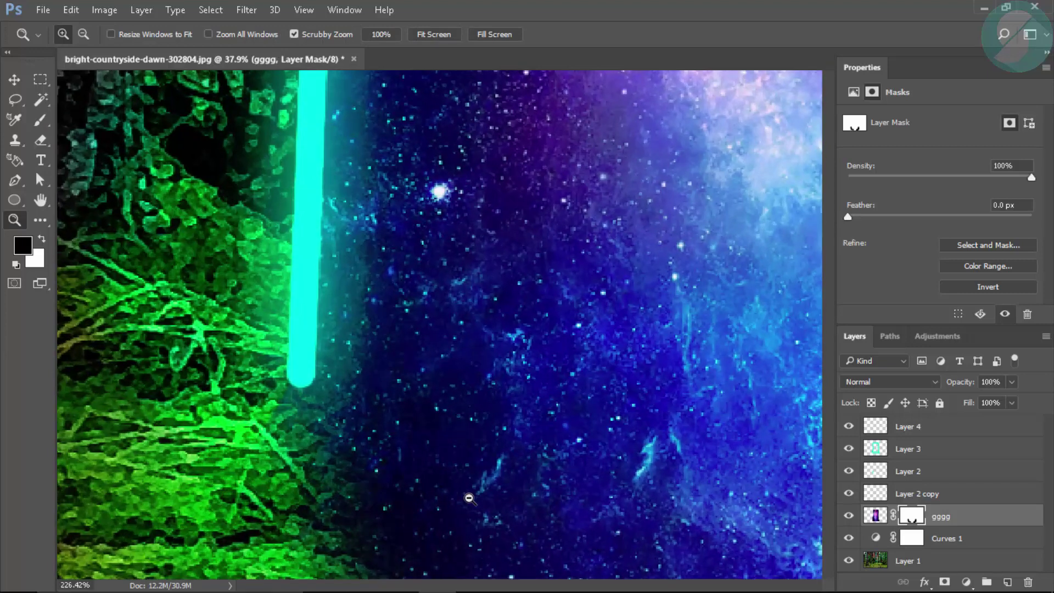
- Paint white with an 80 px soft brush on the gggg mask to restore the nebula around the left neon post's foot
key("b")
key("bracketleft")
key("bracketleft")
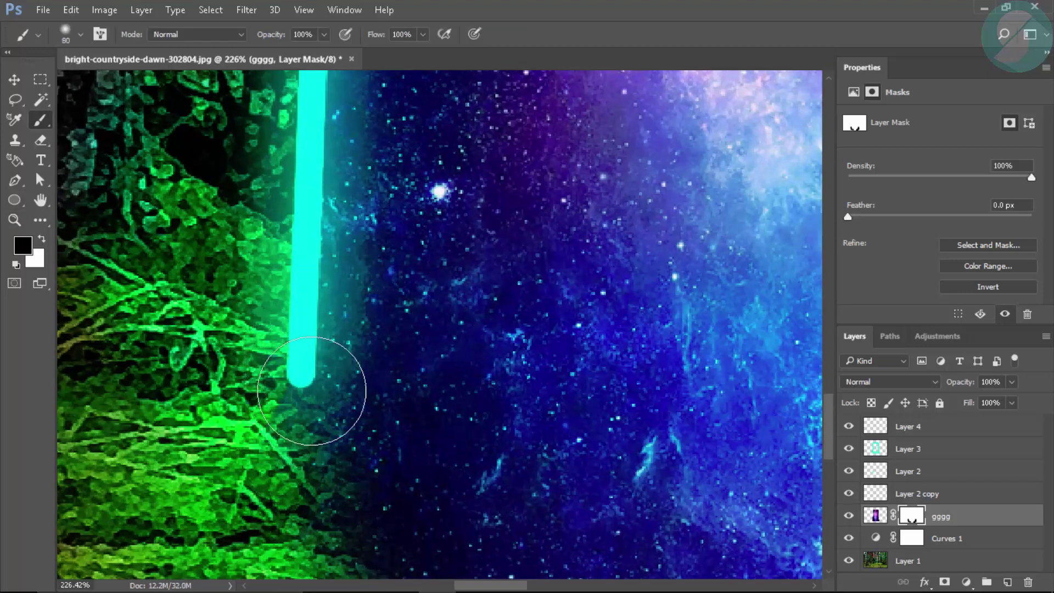
key("x")
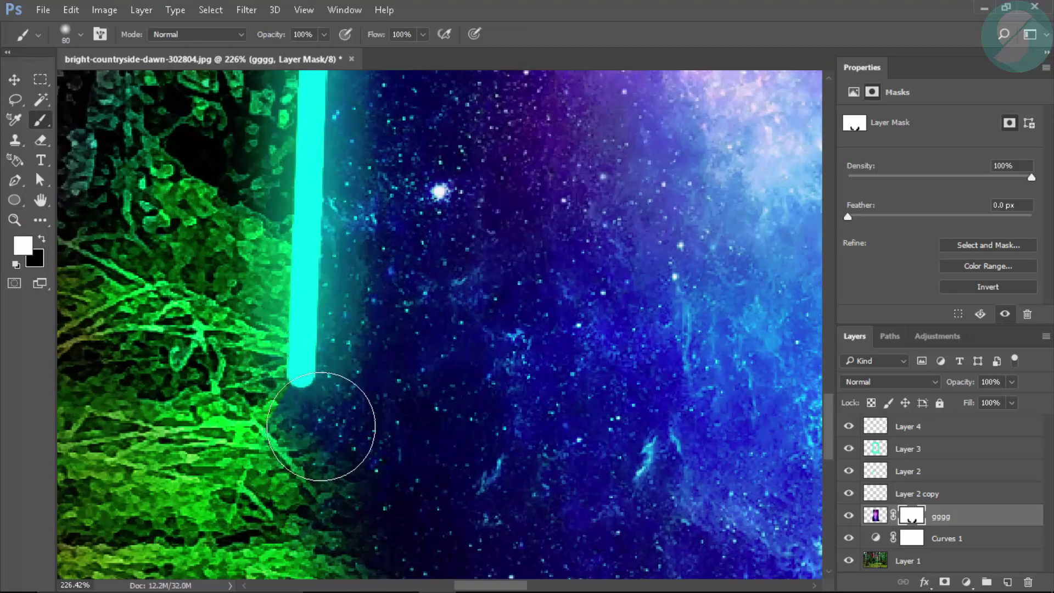
- Trim the nebula spilling onto the ground below the left post's foot by painting black on the gggg mask with a 40 px brush
key("ctrl+space")
mouse_move(272, 396)
left_mouse_down()
mouse_move(302, 407)
mouse_move(383, 280)
mouse_move(363, 371)
left_mouse_up()
key("bracketleft")
key("x")
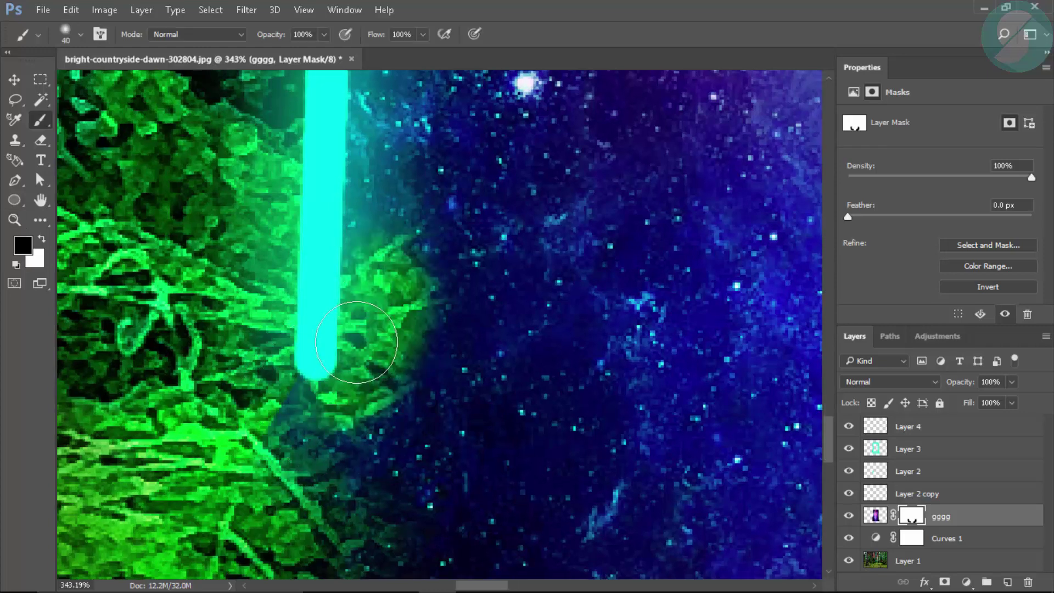
key("ctrl+z")
key("x")
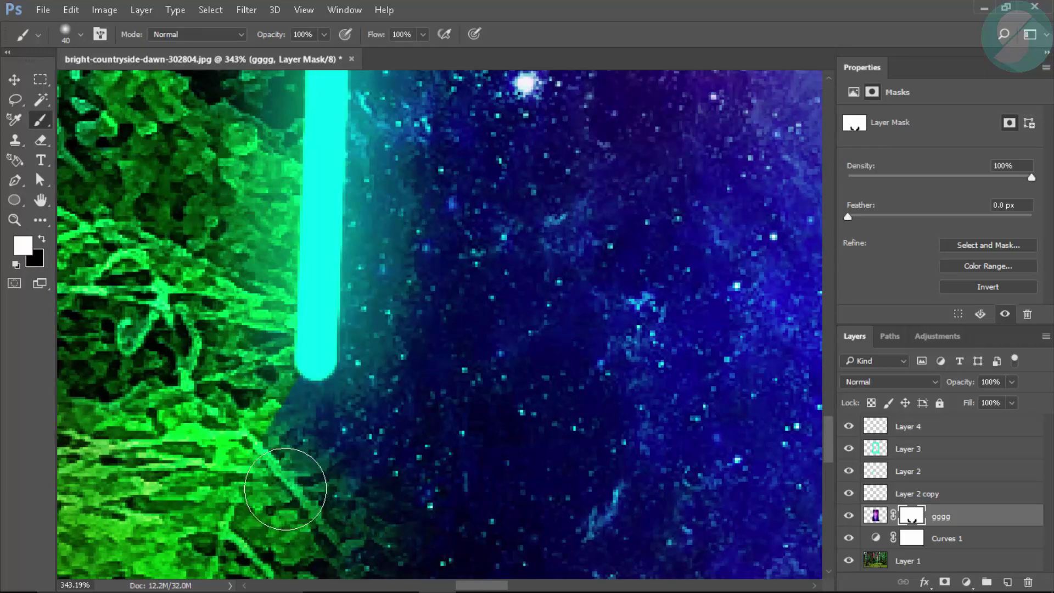
key("x")
mouse_move(284, 485)
left_mouse_down()
mouse_move(258, 395)
mouse_move(292, 441)
left_mouse_up()
key("z")
left_click(434, 34)
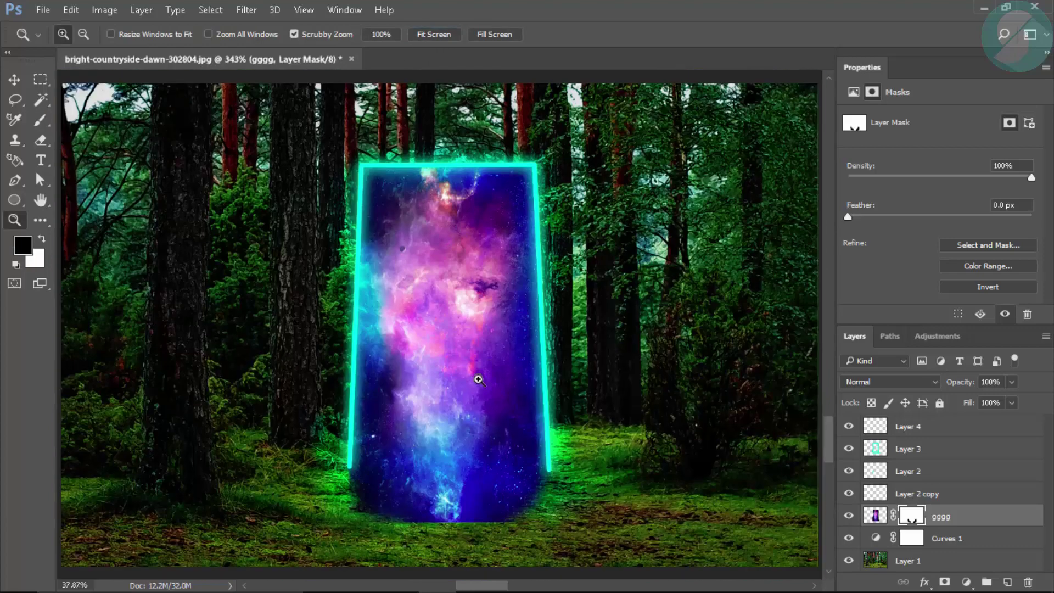
- Restore the nebula around the right neon post's foot by painting white on the gggg mask
mouse_move(549, 497)
left_mouse_down()
mouse_move(681, 494)
mouse_move(669, 504)
left_mouse_up()
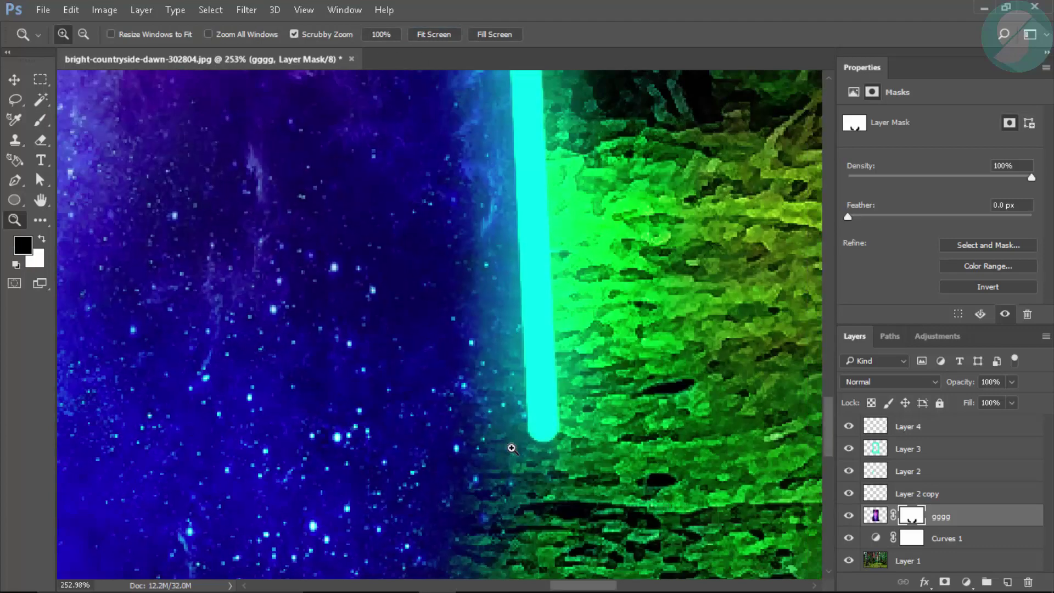
key("b")
key("x")
mouse_move(528, 458)
left_mouse_down()
mouse_move(490, 355)
mouse_move(508, 424)
mouse_move(498, 381)
mouse_move(478, 384)
left_mouse_up()
key("z")
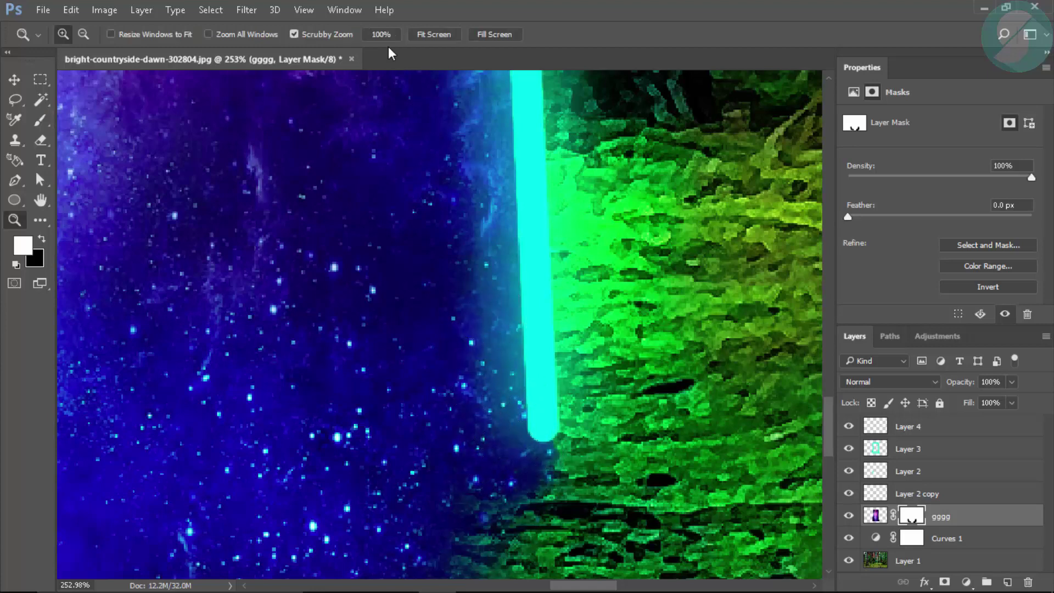
left_click(434, 34)
- Paint black along the nebula's lower edge on the gggg mask with a 200 px soft brush to blend it into the ground
key("b")
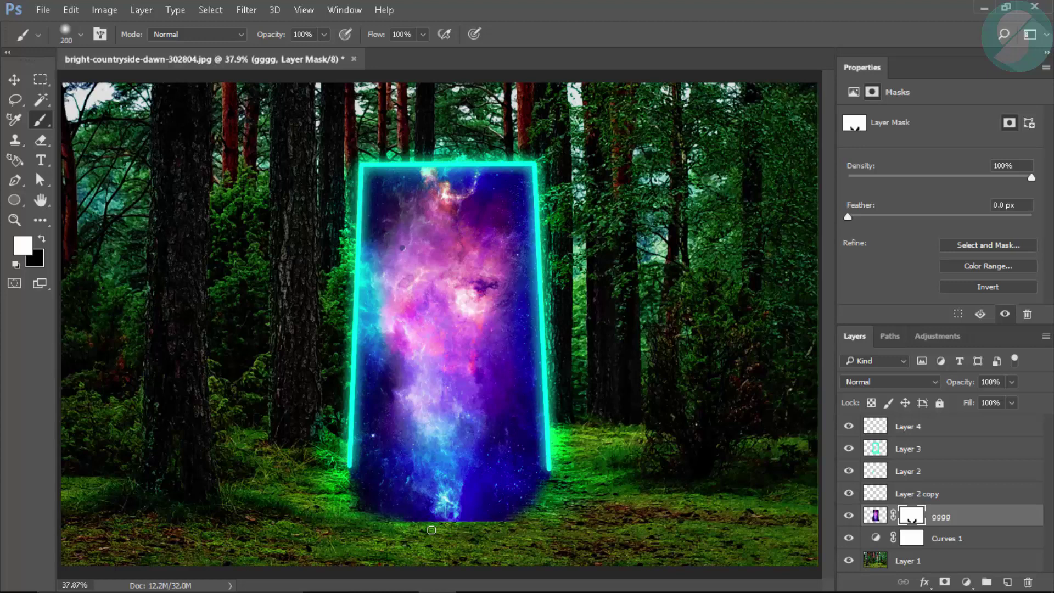
key("x")
mouse_move(522, 546)
left_mouse_down()
mouse_move(298, 550)
mouse_move(631, 540)
mouse_move(584, 548)
mouse_move(371, 532)
left_mouse_up()
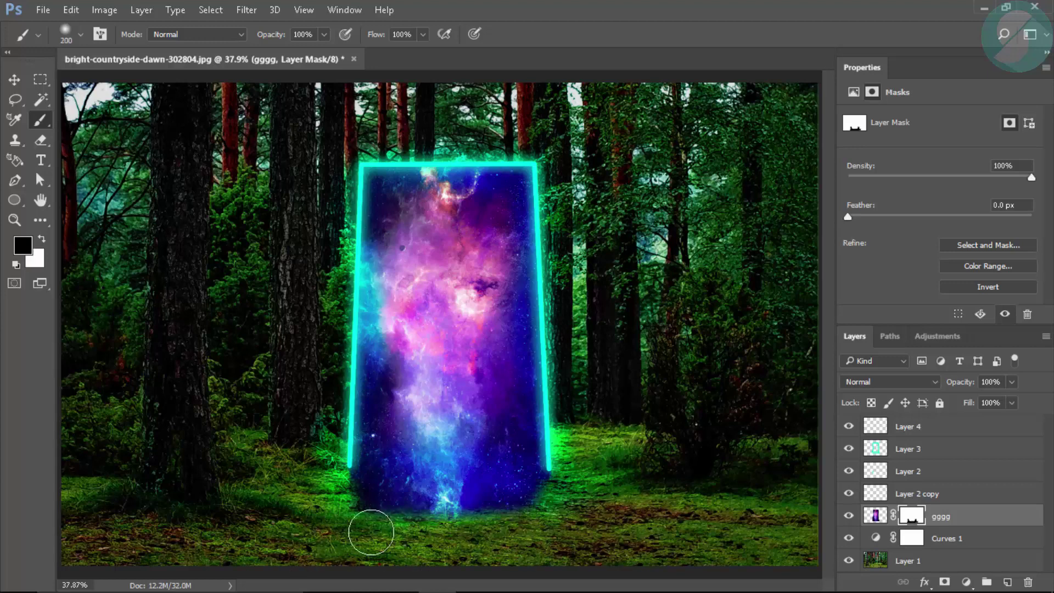
key("v")
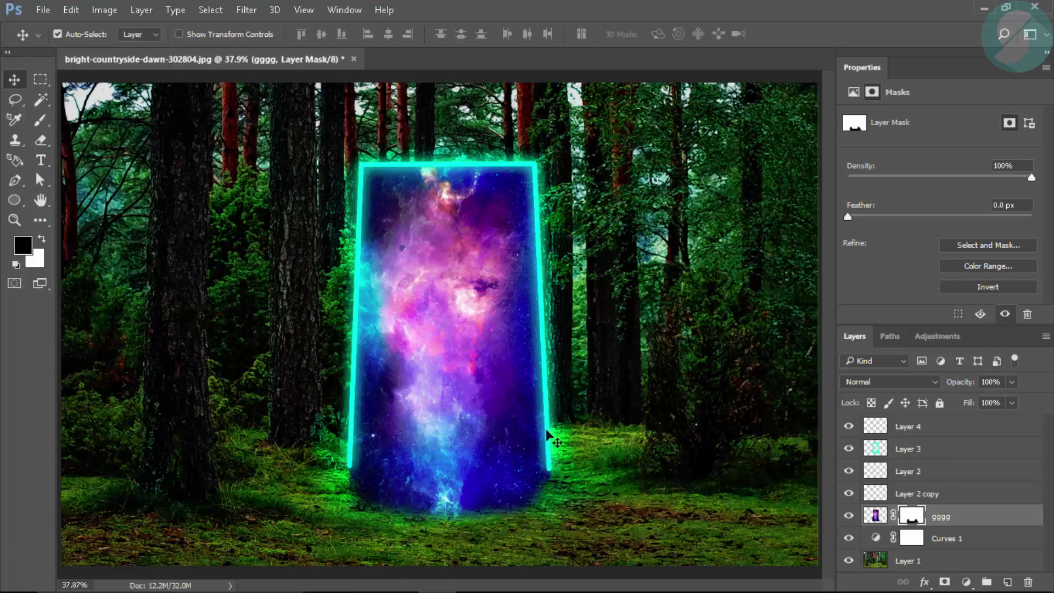
left_click(885, 519)
key("ctrl+t")
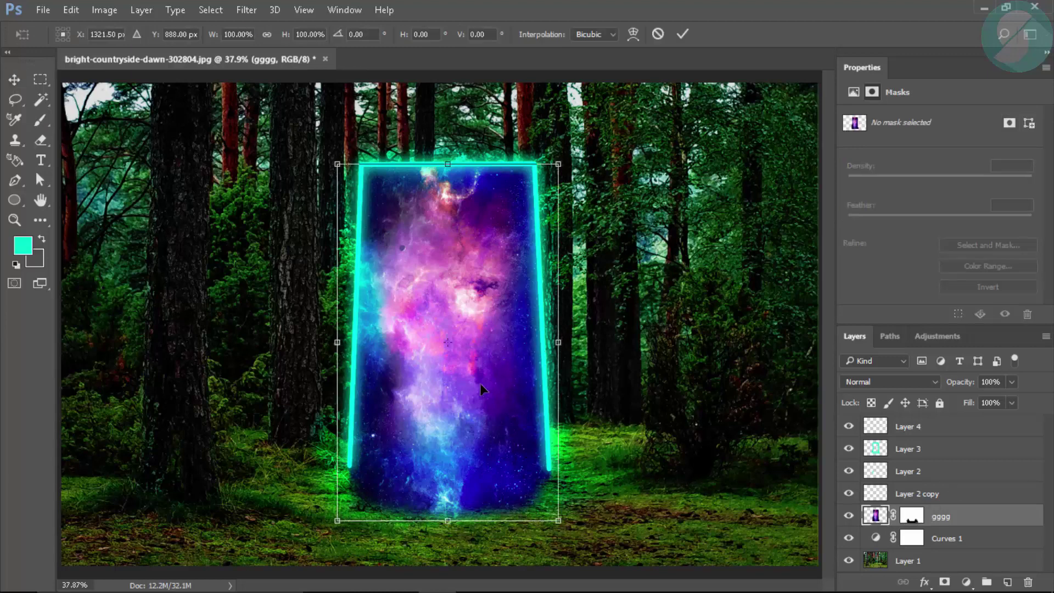
mouse_move(481, 391)
left_mouse_down()
mouse_move(476, 381)
mouse_move(480, 390)
left_mouse_up()
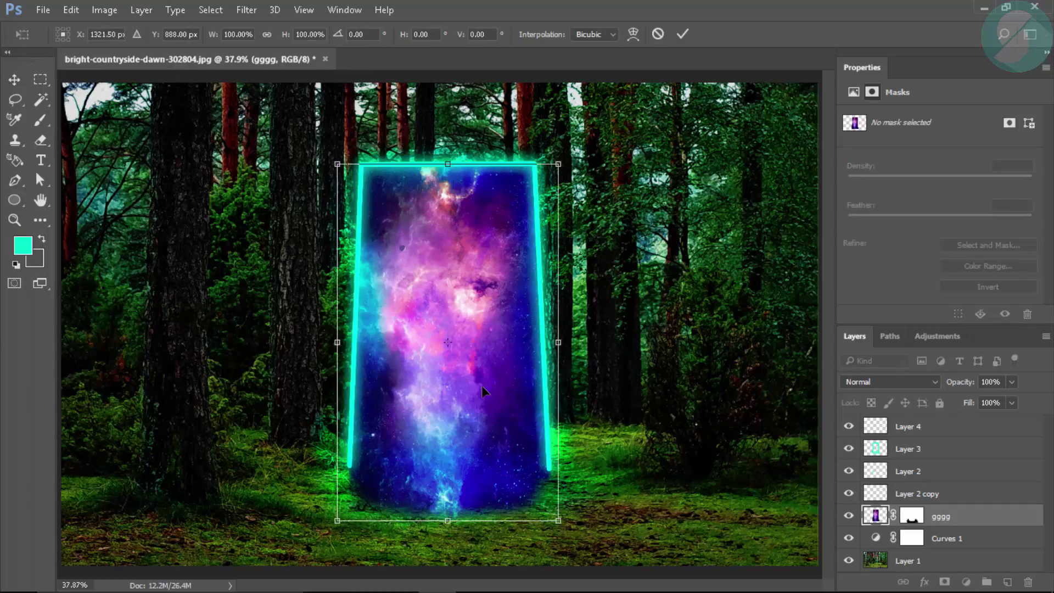
key("Up")
key("Up")
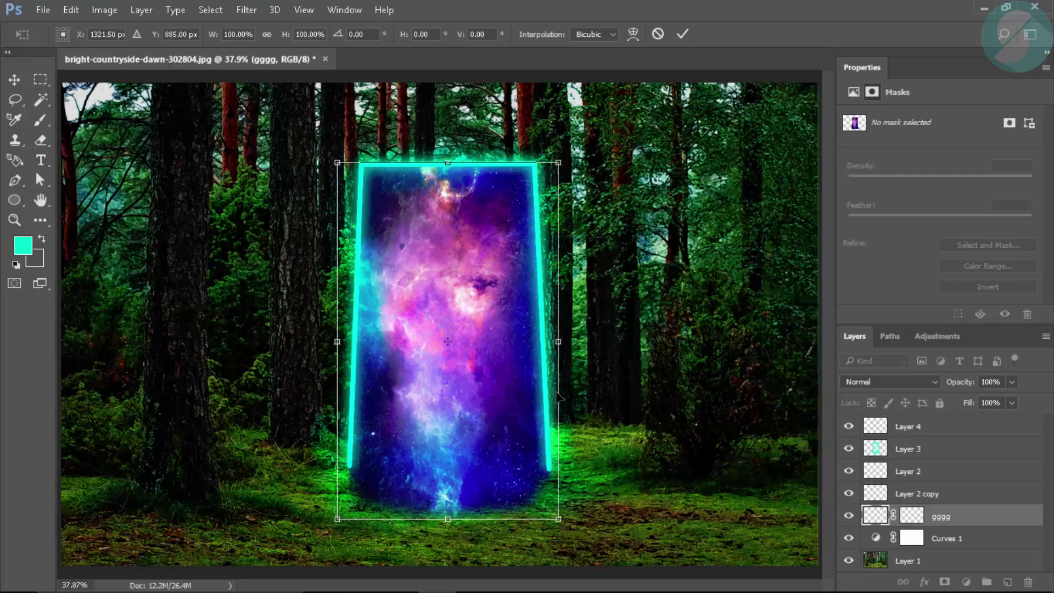
key("Down")
key("Down")
key("Down")
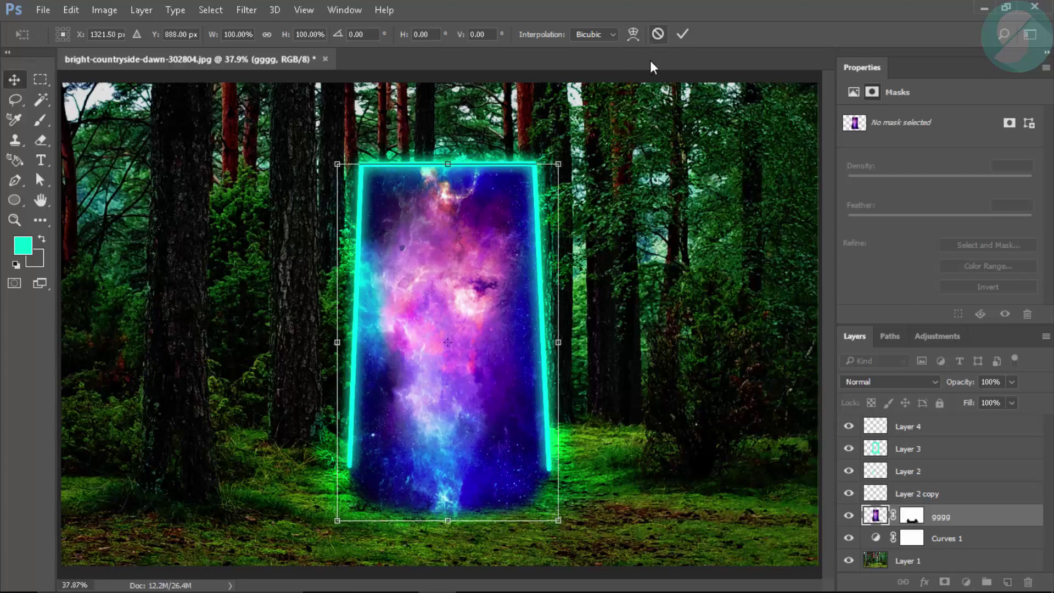
key("Return")
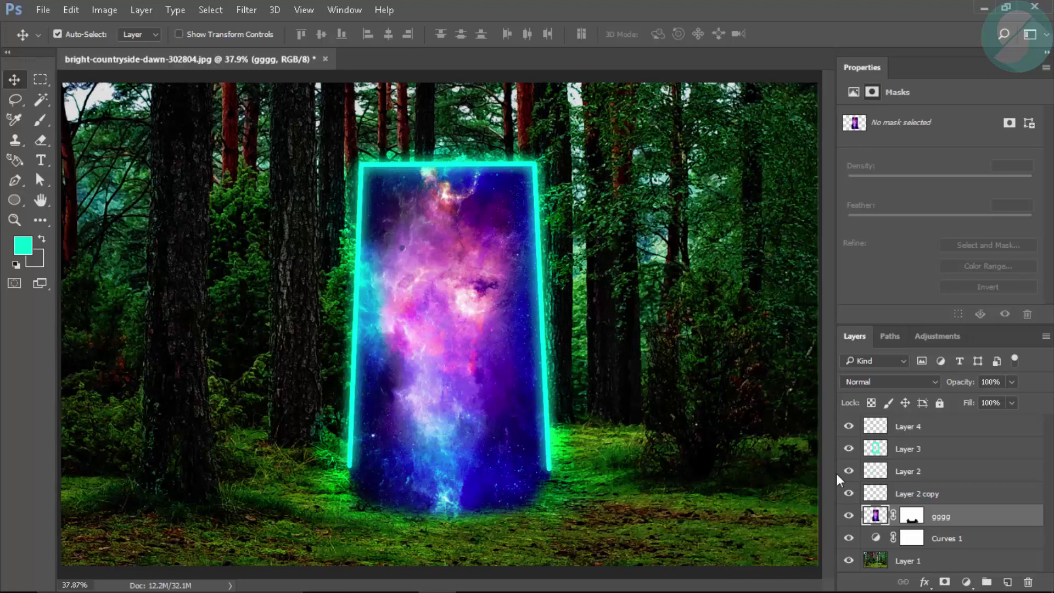
- Set the blend mode of Layer 4 to Overlay and ready the Brush tool for painting on it
left_click(926, 424)
key("b")
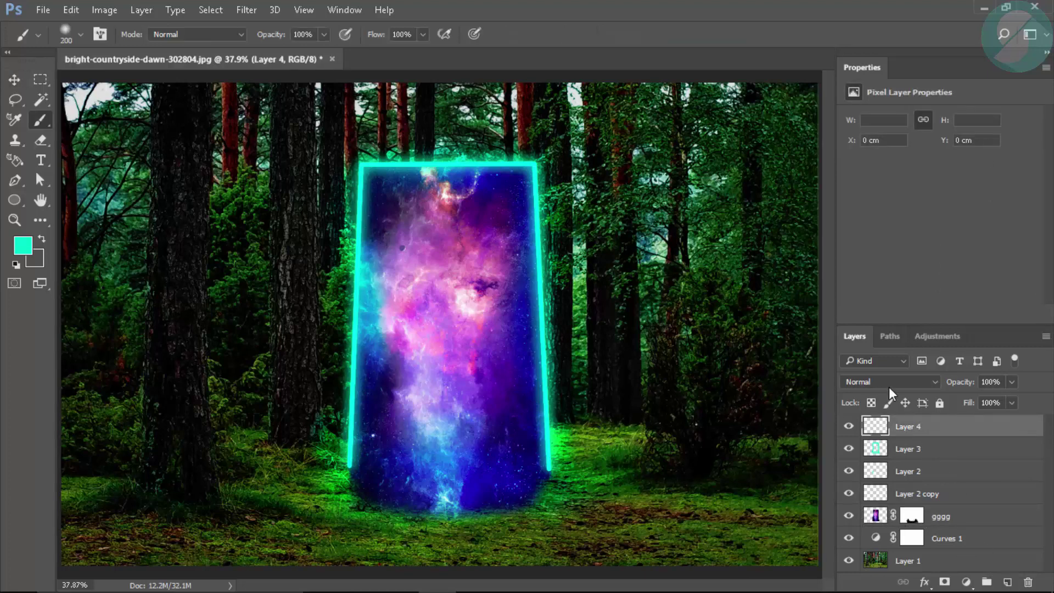
left_click(889, 383)
left_click(865, 219)
- Sample a purple from the nebula and refine the foreground color to the brighter purple #d256ff
left_click(28, 243)
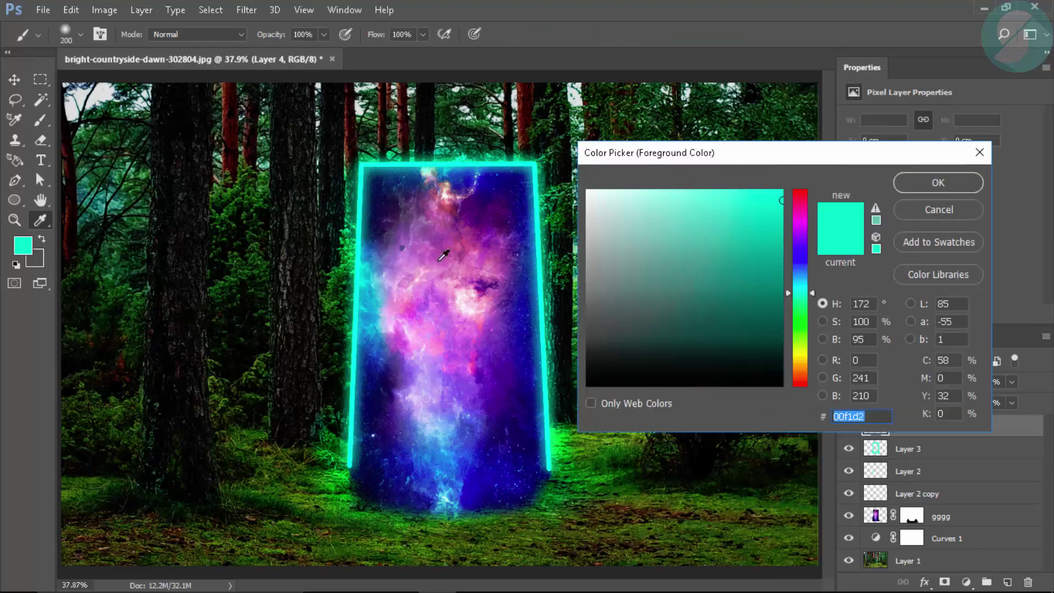
left_click(446, 255)
left_click(438, 281)
left_click(417, 299)
left_click(416, 280)
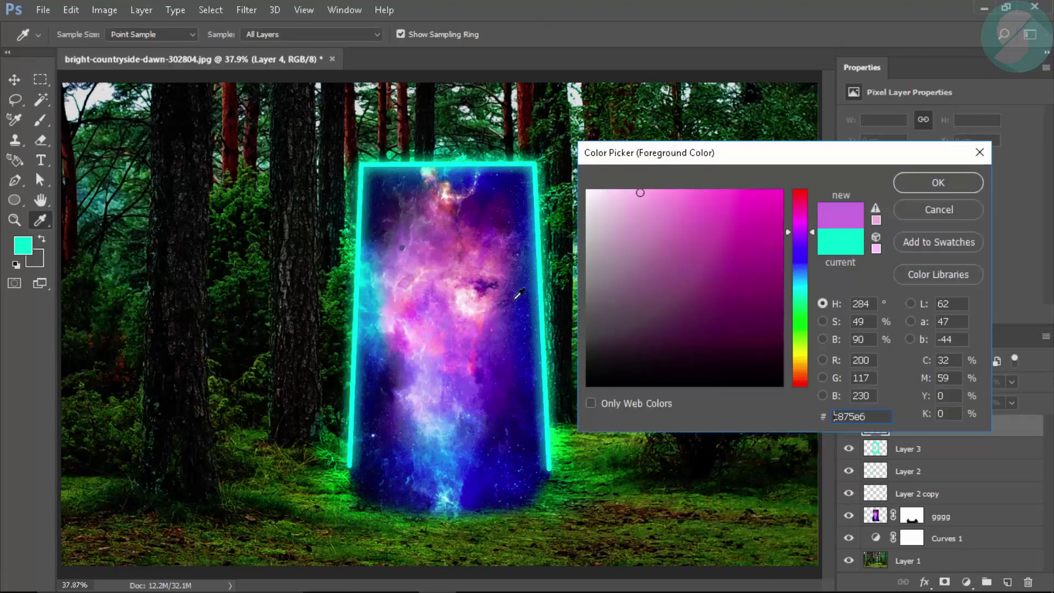
left_click_drag(690, 210, 718, 176)
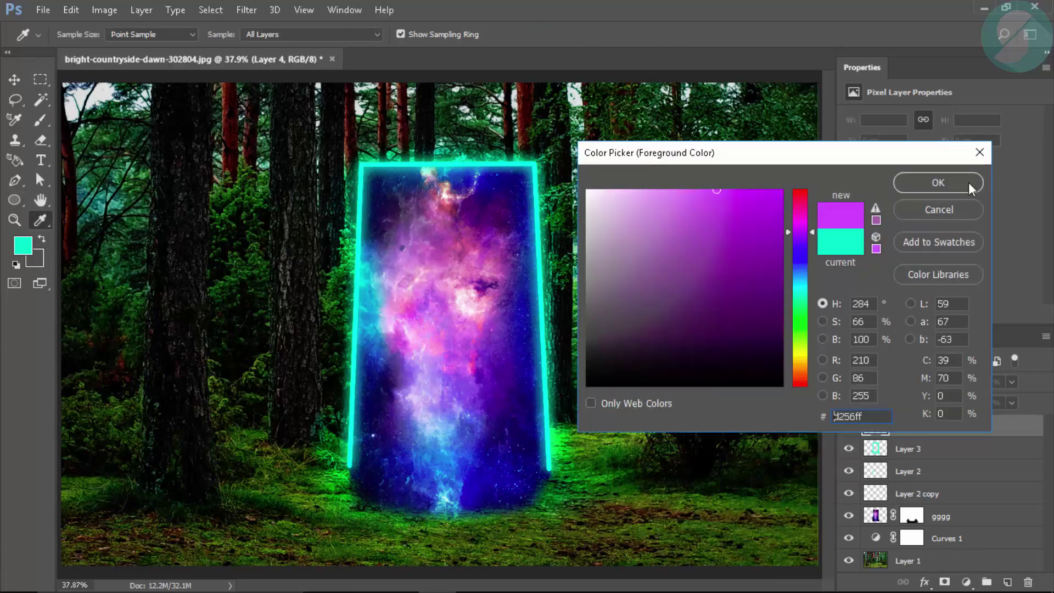
left_click(969, 182)
- Set the brush to 55% opacity and 64% flow and paint purple over the nebula inside the doorway on Layer 4
left_click_drag(584, 524, 459, 546)
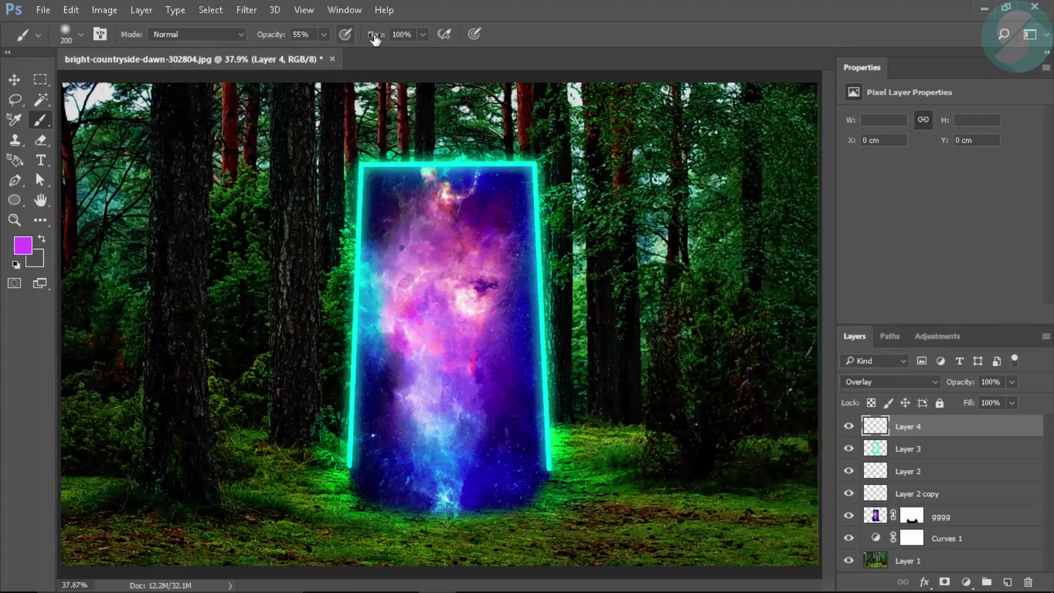
left_click_drag(375, 38, 346, 35)
mouse_move(404, 256)
left_mouse_down()
mouse_move(478, 249)
mouse_move(463, 410)
left_mouse_up()
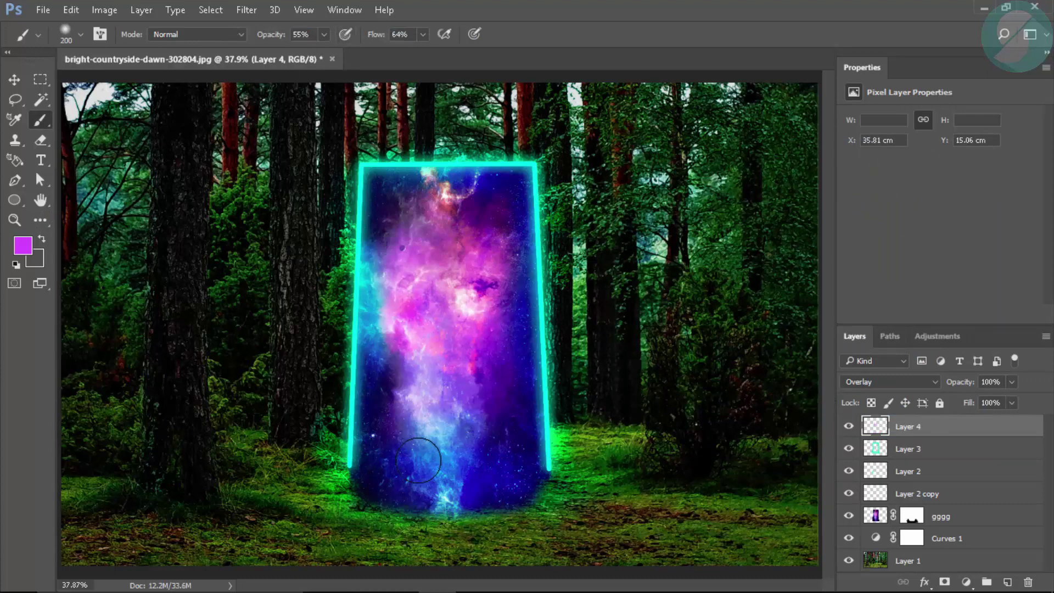
mouse_move(418, 460)
left_mouse_down()
mouse_move(423, 429)
mouse_move(377, 310)
mouse_move(465, 383)
mouse_move(523, 351)
left_mouse_up()
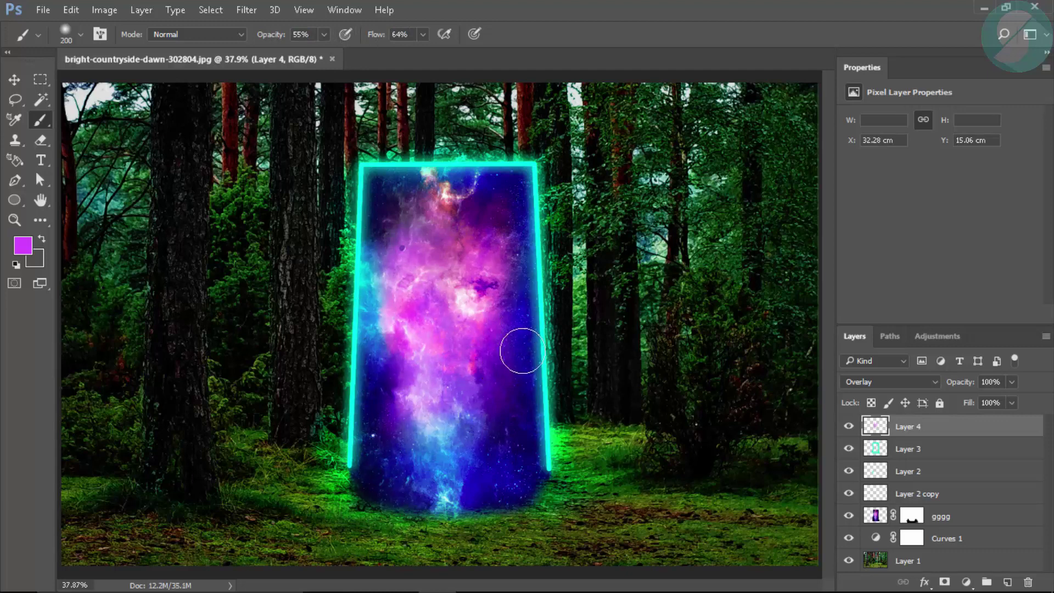
- Paint a purple tint across the forest ground in front of the door on Layer 4, enlarging the brush to 400 px
mouse_move(379, 569)
left_mouse_down()
mouse_move(310, 522)
mouse_move(317, 570)
mouse_move(390, 536)
left_mouse_up()
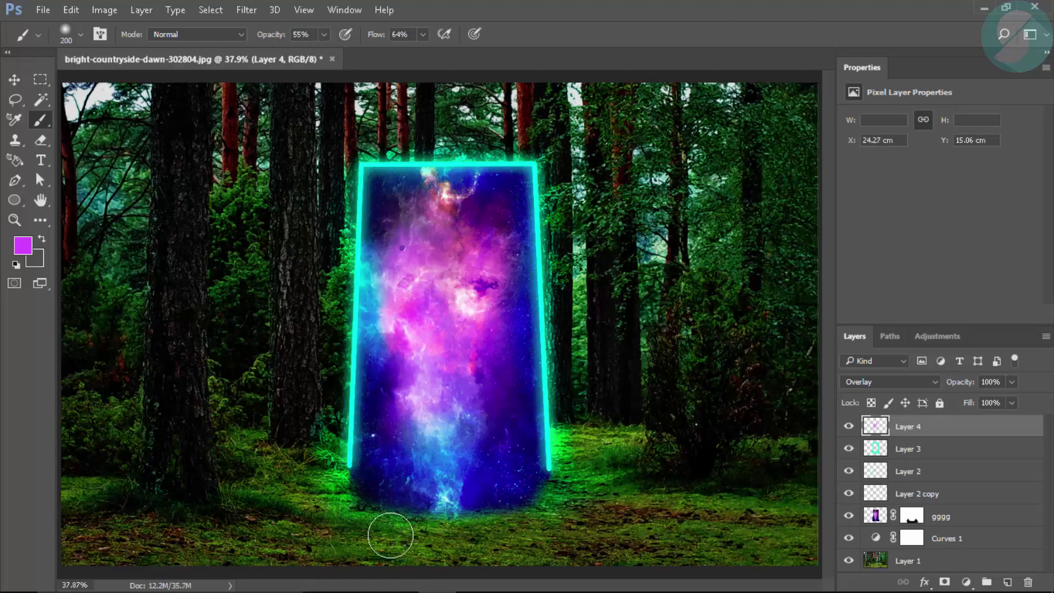
left_click(324, 577)
key("bracketright")
mouse_move(361, 543)
left_mouse_down()
mouse_move(659, 522)
mouse_move(567, 549)
left_mouse_up()
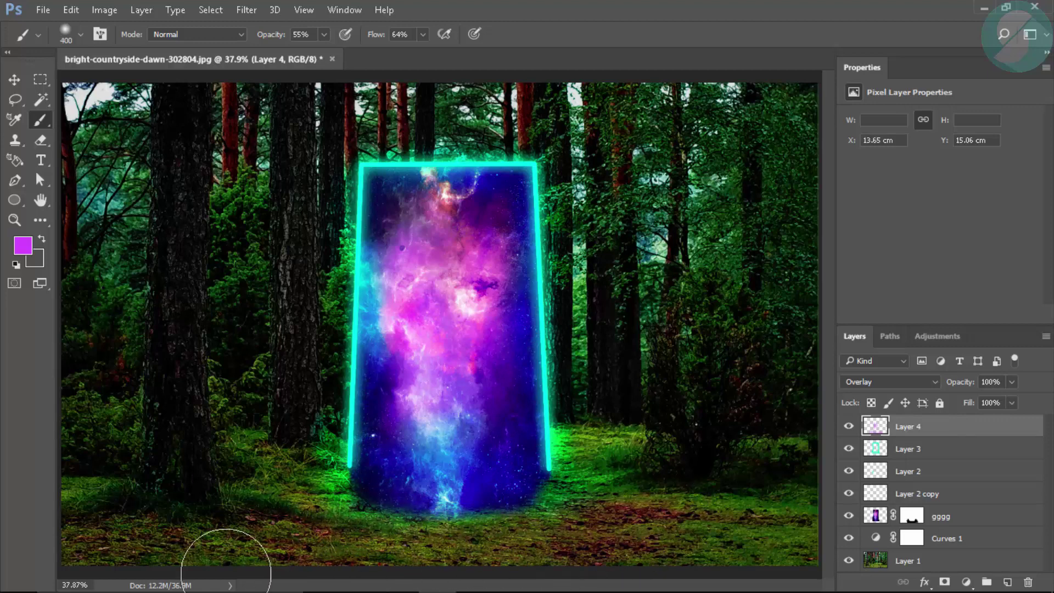
left_click(123, 525)
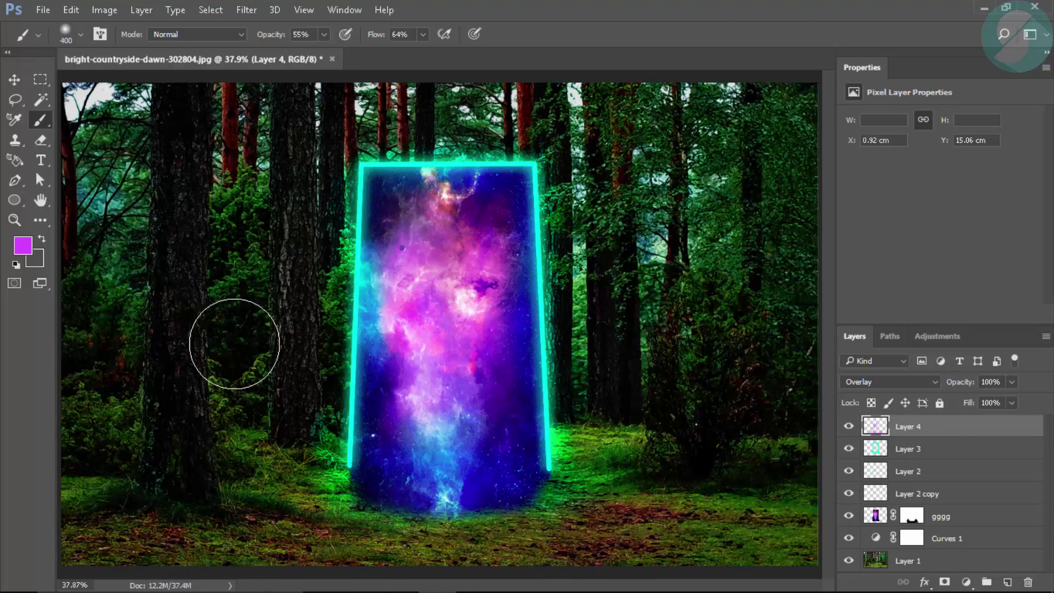
- Paint purple light along the door-facing edges of the two tree trunks left of the door with a 50 px brush
key("ctrl+space")
left_click_drag(184, 294, 245, 313)
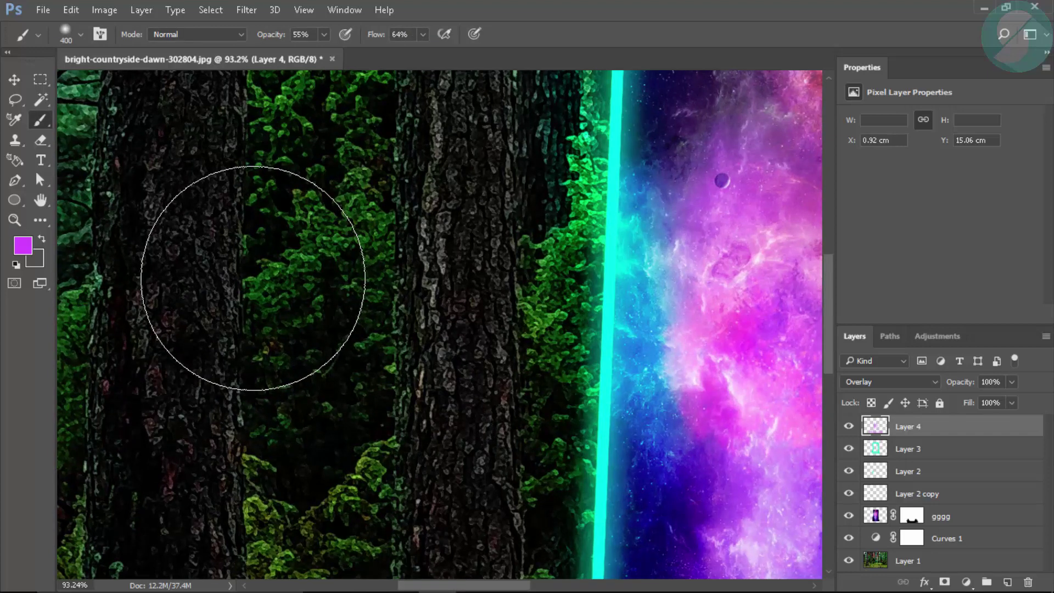
key("bracketleft")
key("bracketleft")
key("bracketleft")
key("bracketleft")
key("bracketleft")
key("bracketleft")
key("bracketleft")
key("bracketleft")
key("bracketleft")
key("bracketleft")
key("bracketleft")
key("bracketleft")
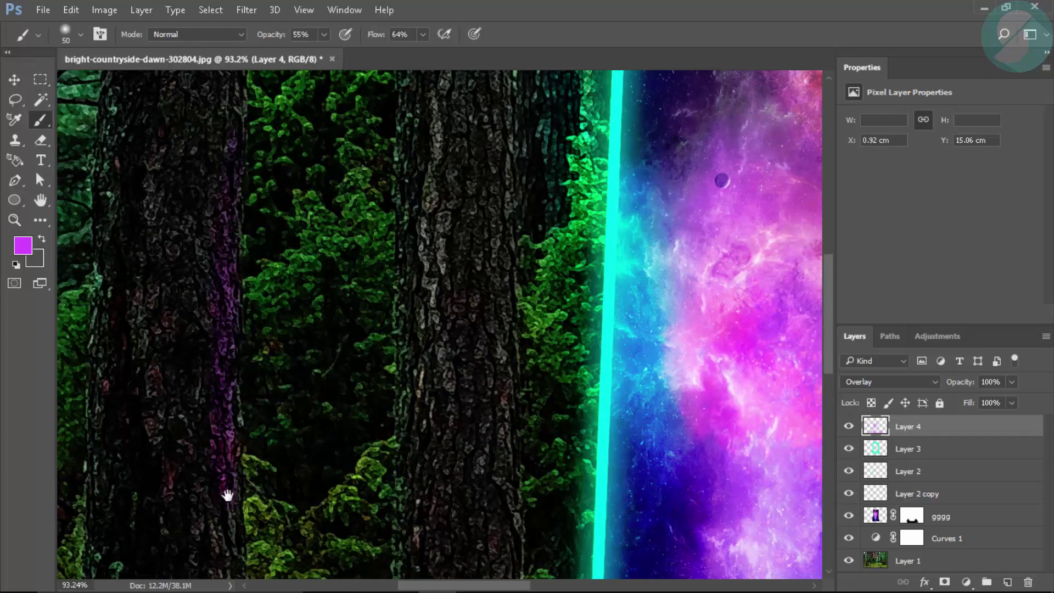
left_click_drag(227, 496, 281, 255)
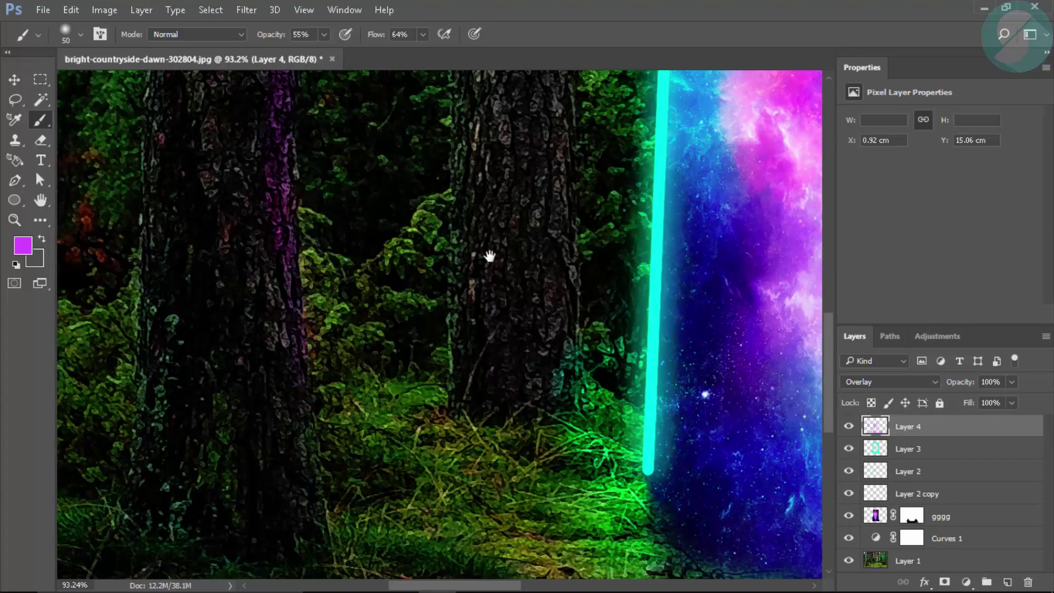
left_click_drag(489, 256, 364, 522)
key("z")
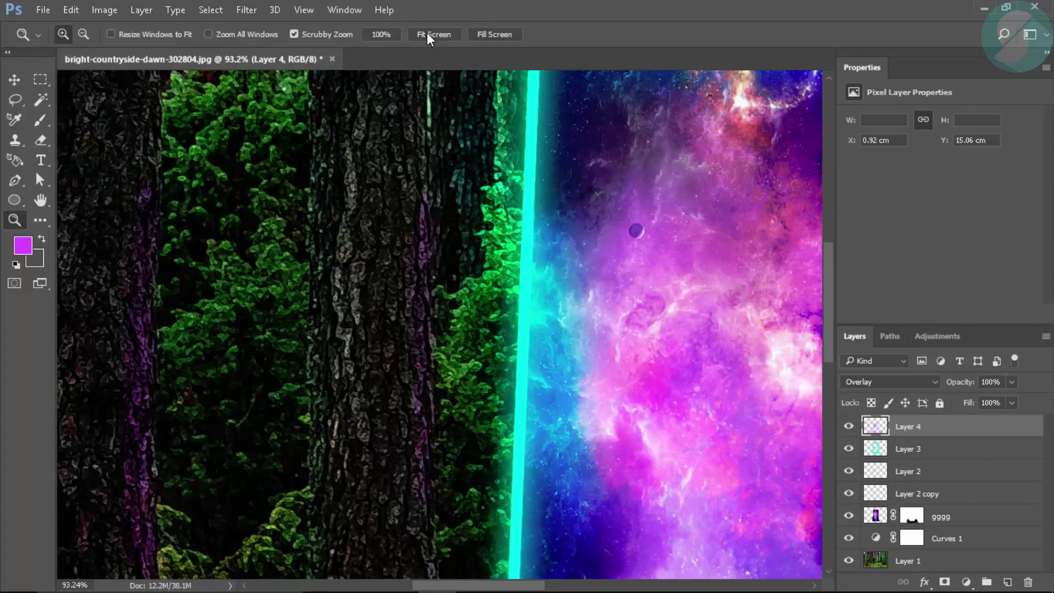
left_click(427, 33)
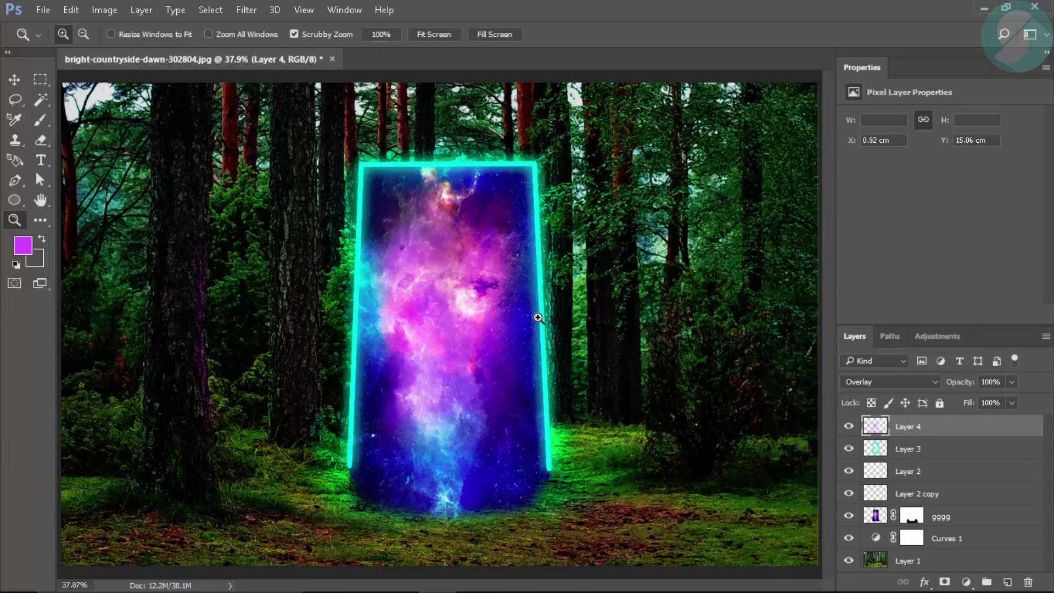
- Add a new layer above Layer 4 and set its blend mode to Overlay
key("b")
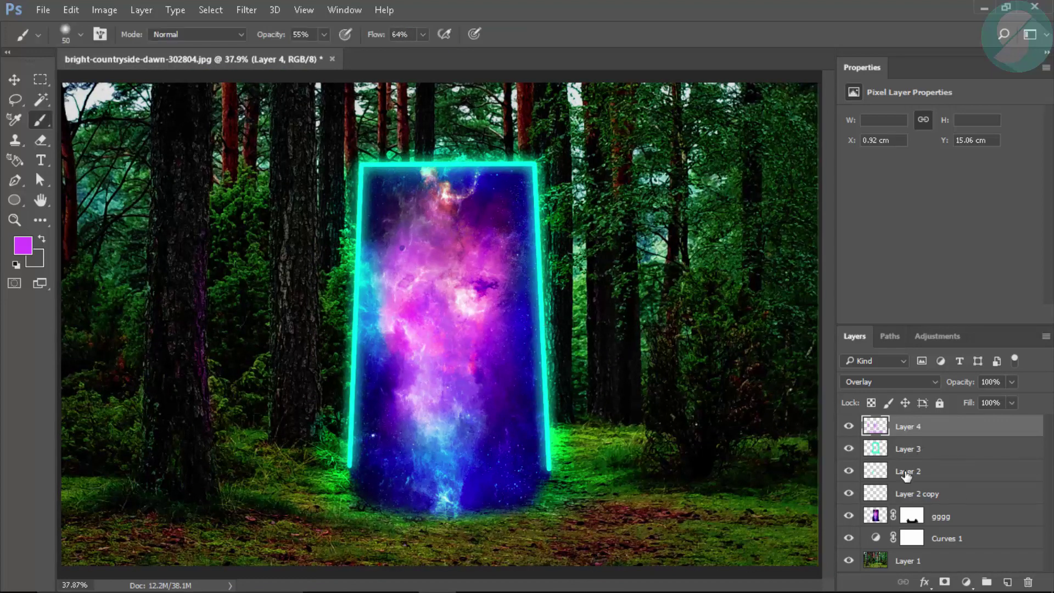
left_click(1006, 582)
left_click(890, 381)
left_click(875, 227)
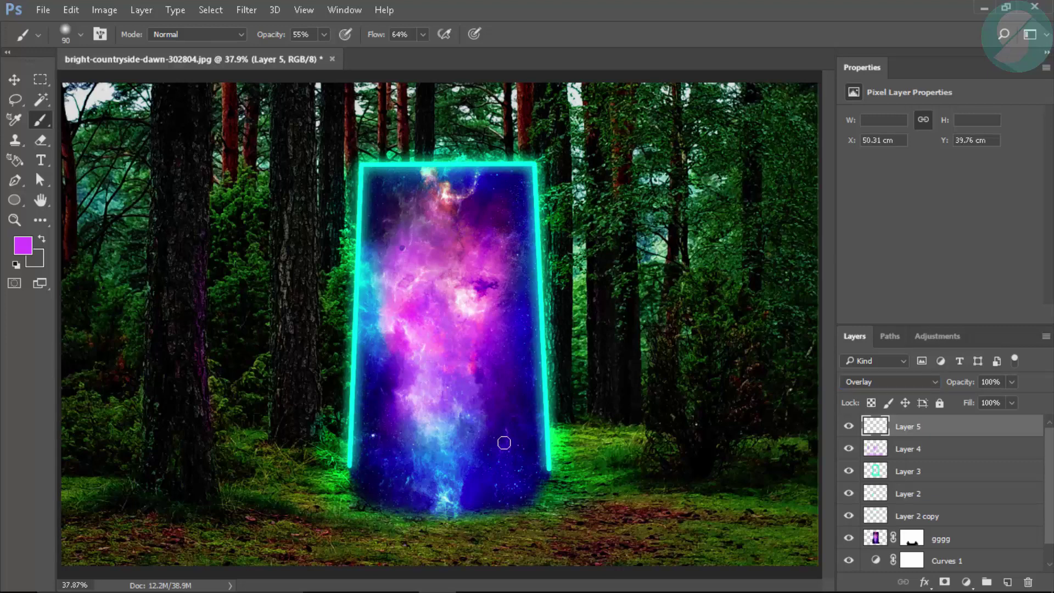
- Set the foreground color to the turquoise sampled from the neon frame's upper left corner
left_click(30, 249)
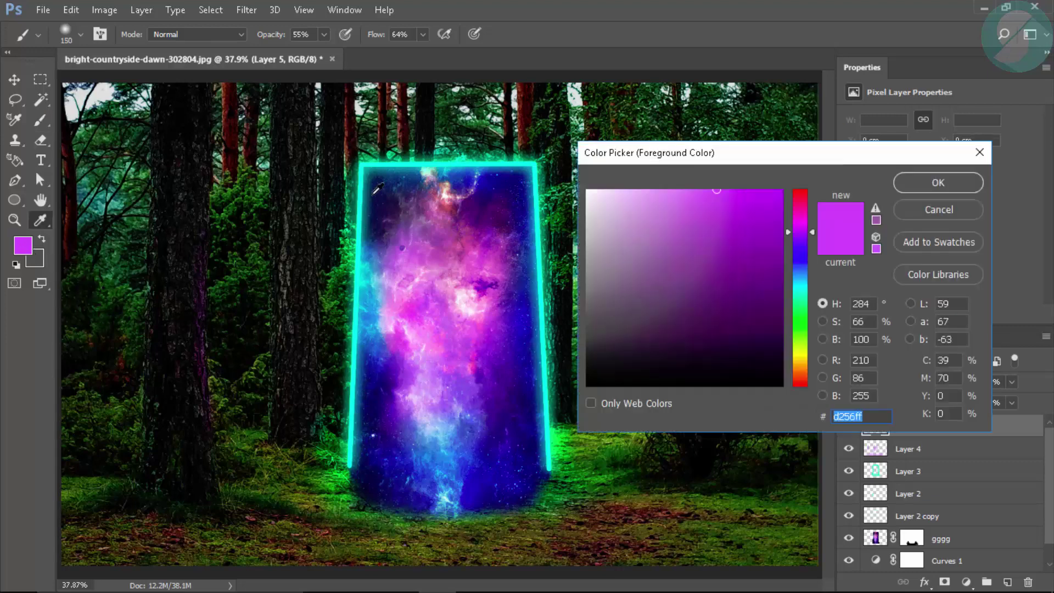
left_click(363, 164)
left_click(939, 182)
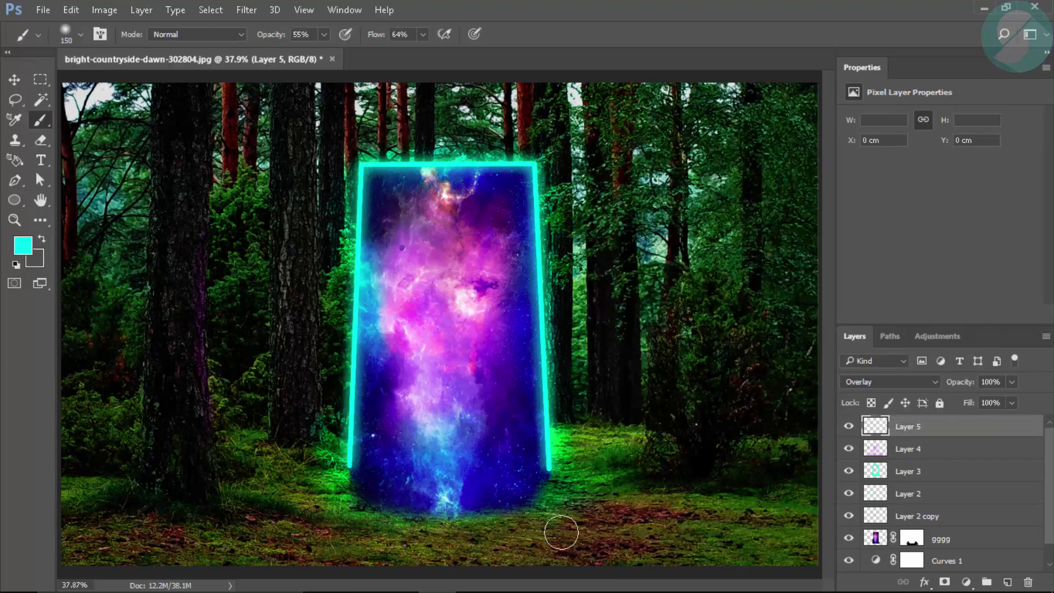
mouse_move(339, 538)
left_mouse_down()
mouse_move(278, 536)
mouse_move(252, 555)
mouse_move(134, 546)
mouse_move(302, 571)
left_mouse_up()
key("ctrl+alt+z")
key("ctrl+alt+z")
key("ctrl+alt+z")
key("ctrl+alt+z")
- Paint turquoise glow on the Overlay layer across the ground around the door and along the neon frame with a 300 px brush
key("bracketright")
key("bracketright")
left_click_drag(336, 529, 109, 546)
left_click_drag(384, 526, 423, 529)
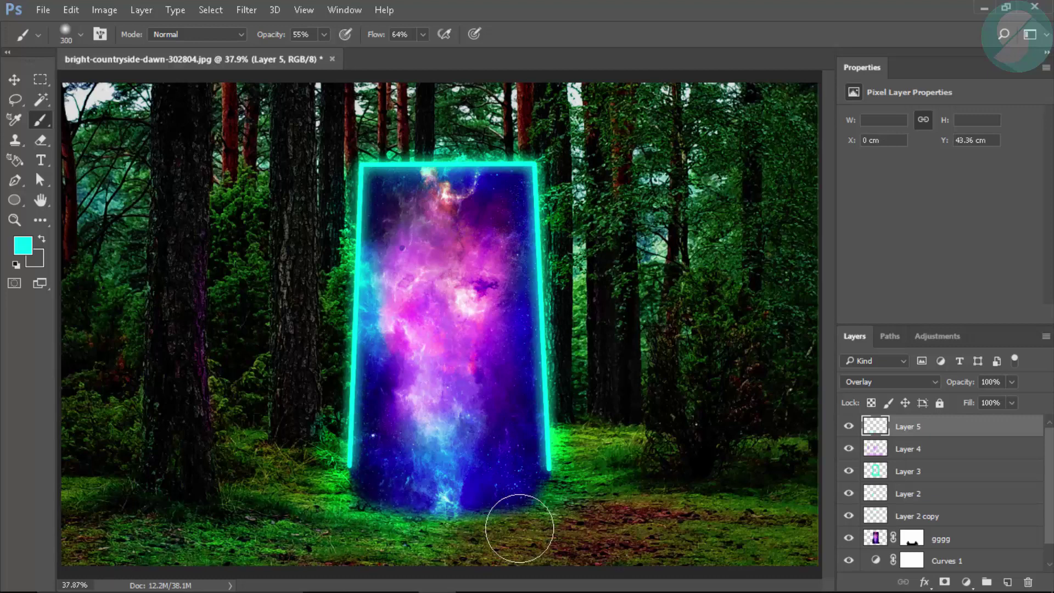
mouse_move(519, 528)
left_mouse_down()
mouse_move(523, 505)
mouse_move(573, 536)
mouse_move(450, 535)
mouse_move(583, 529)
mouse_move(576, 491)
mouse_move(586, 578)
mouse_move(392, 539)
mouse_move(465, 461)
mouse_move(369, 331)
mouse_move(375, 196)
mouse_move(345, 332)
mouse_move(334, 204)
mouse_move(330, 412)
mouse_move(348, 394)
mouse_move(372, 152)
mouse_move(514, 172)
mouse_move(529, 341)
mouse_move(530, 234)
mouse_move(559, 472)
mouse_move(560, 422)
mouse_move(377, 505)
mouse_move(335, 443)
mouse_move(317, 488)
mouse_move(318, 461)
mouse_move(435, 505)
mouse_move(554, 487)
left_mouse_up()
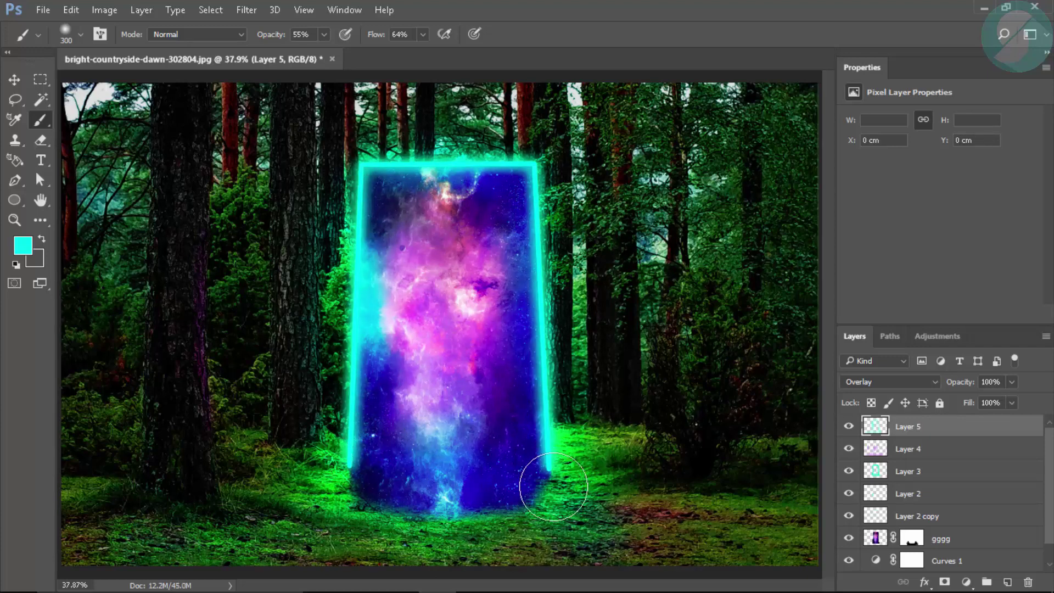
- Undo the last turquoise glow strokes near the door's lower right corner
key("ctrl+alt+z")
key("ctrl+alt+z")
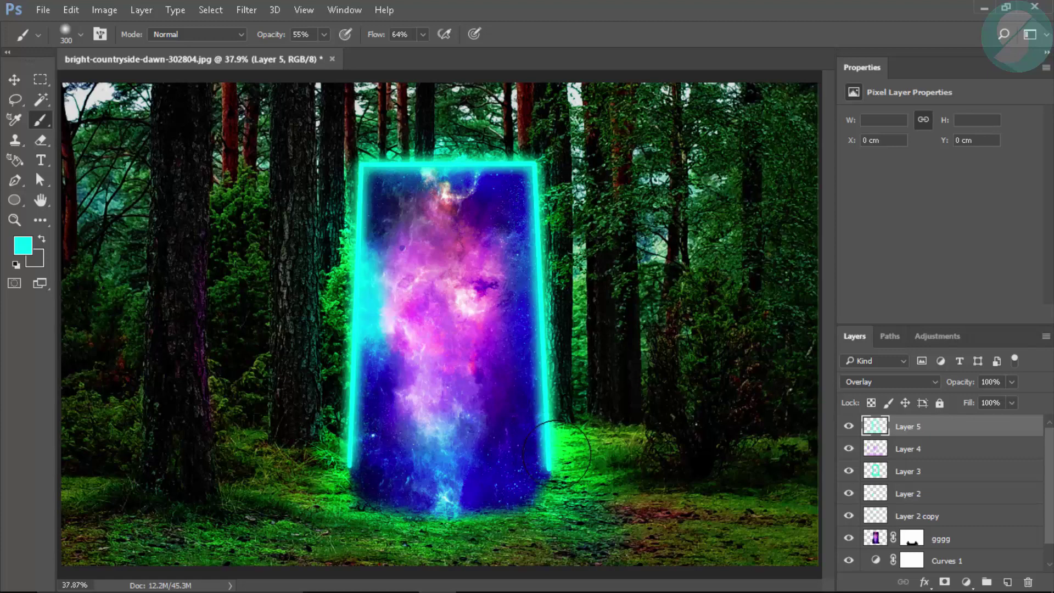
key("v")
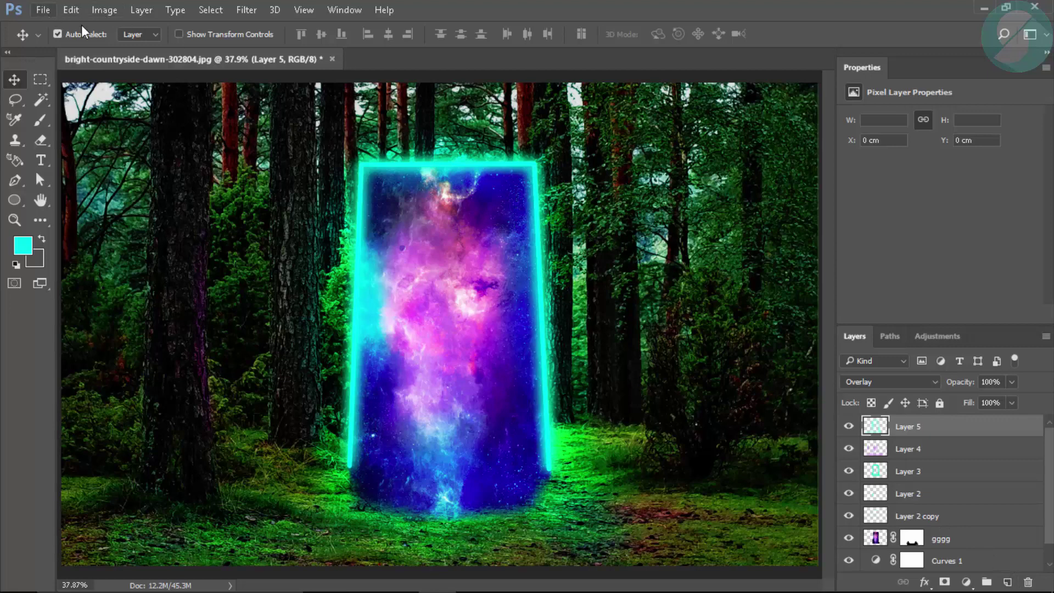
key("b")
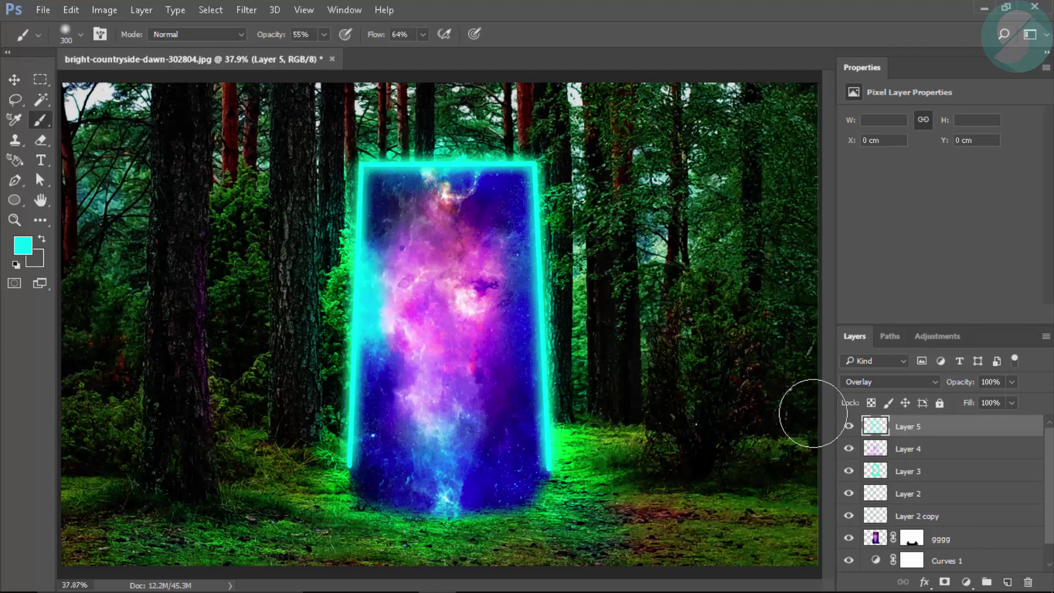
- Rotate and reposition the placed blue sparkle image over the door and commit the transformation
left_click(1009, 583)
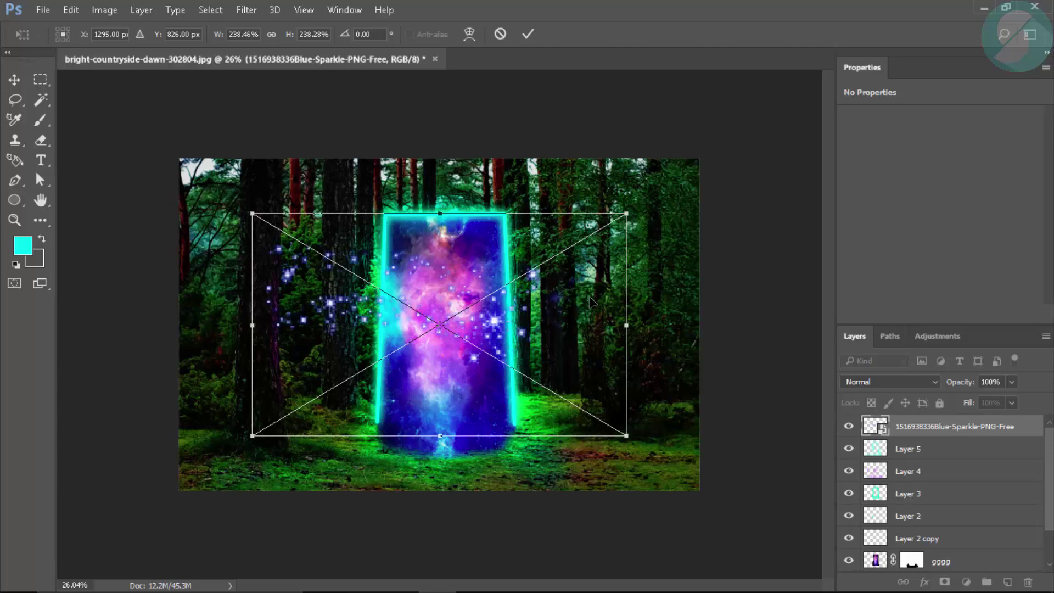
left_click_drag(641, 360, 544, 461)
left_click_drag(652, 353, 587, 288)
left_click(526, 35)
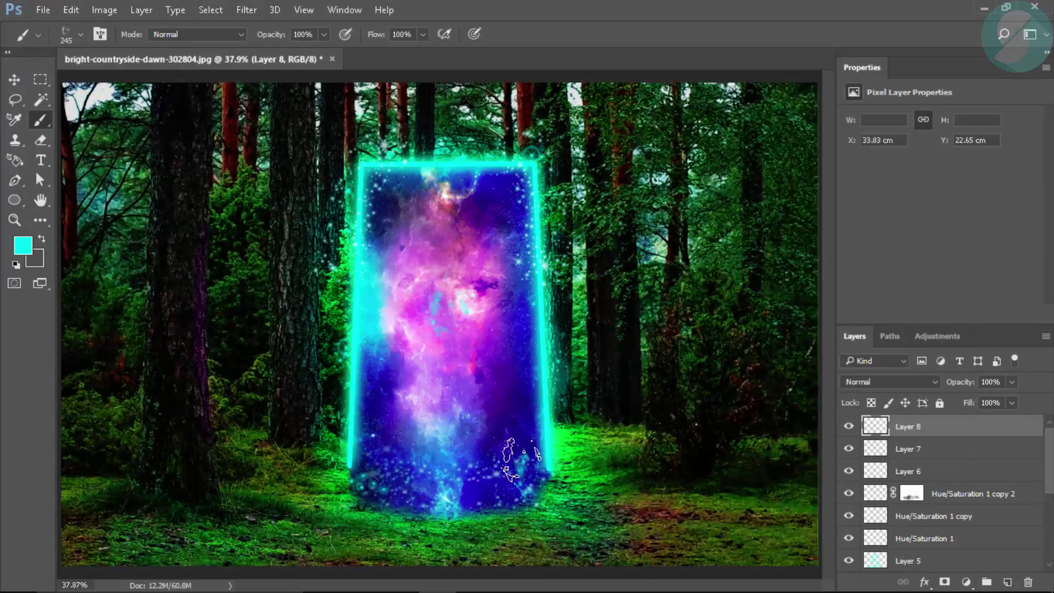
- Add a Brightness/Contrast adjustment layer directly above the forest photo on Layer 1
key("v")
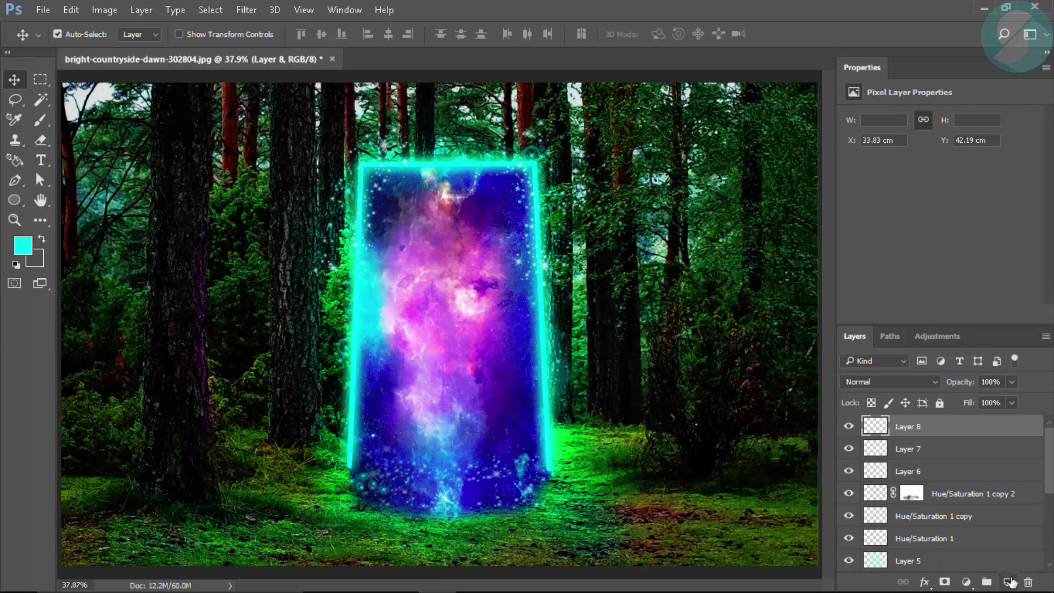
scroll(926, 515, "down", 5)
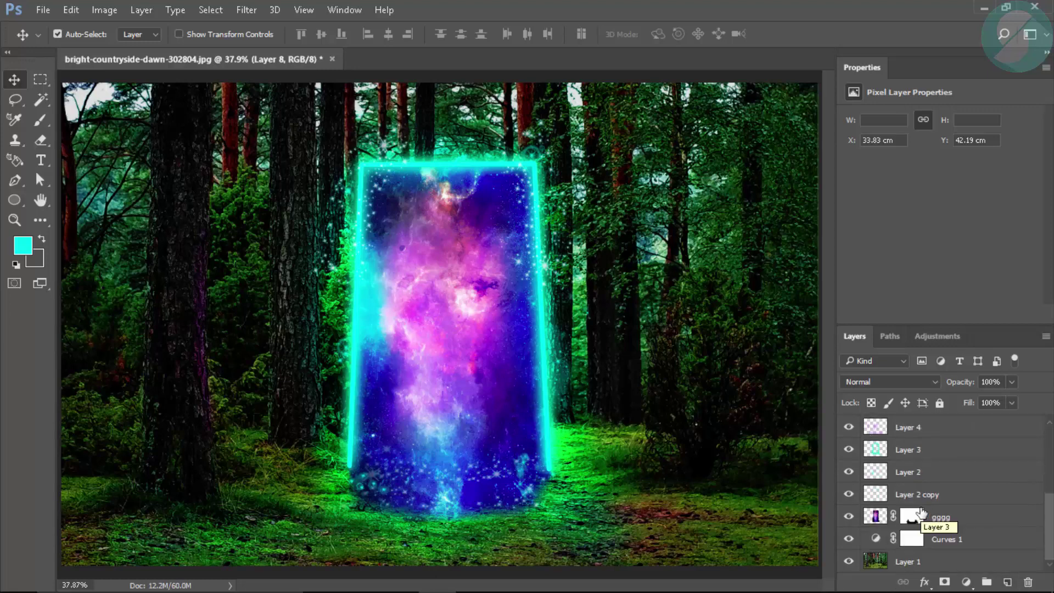
left_click(959, 563)
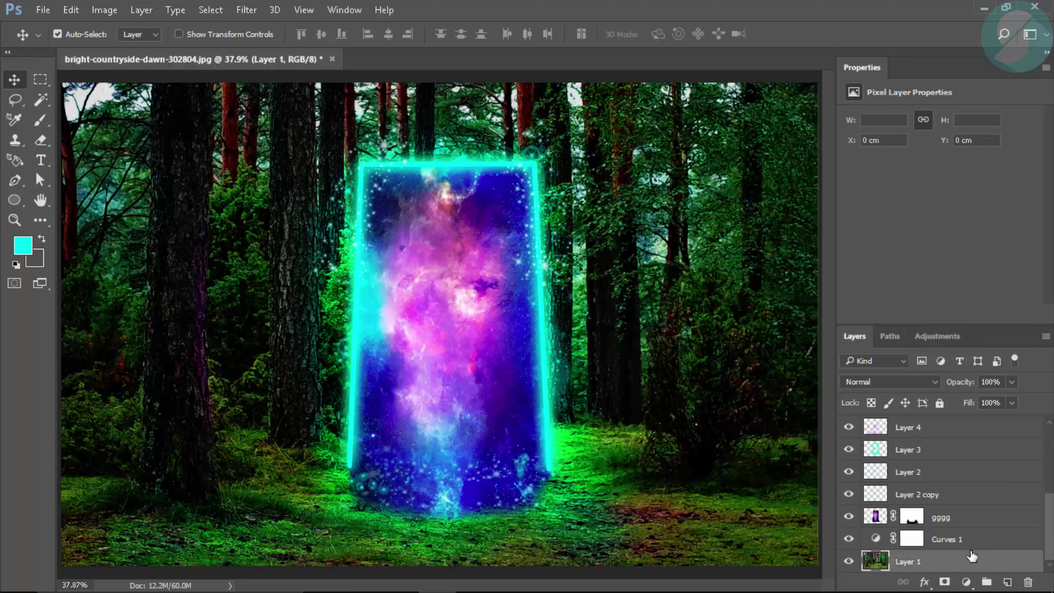
left_click(967, 582)
left_click(925, 263)
scroll(914, 561, "down", 1)
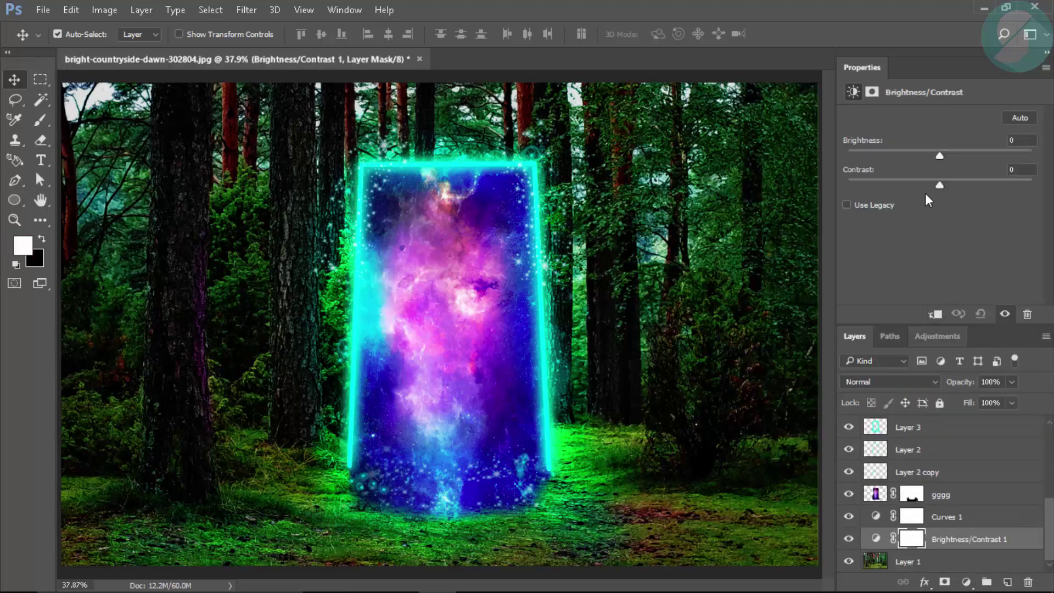
- Set the adjustment layer's brightness to -9 and contrast to 10
left_click_drag(940, 149, 928, 147)
key("z")
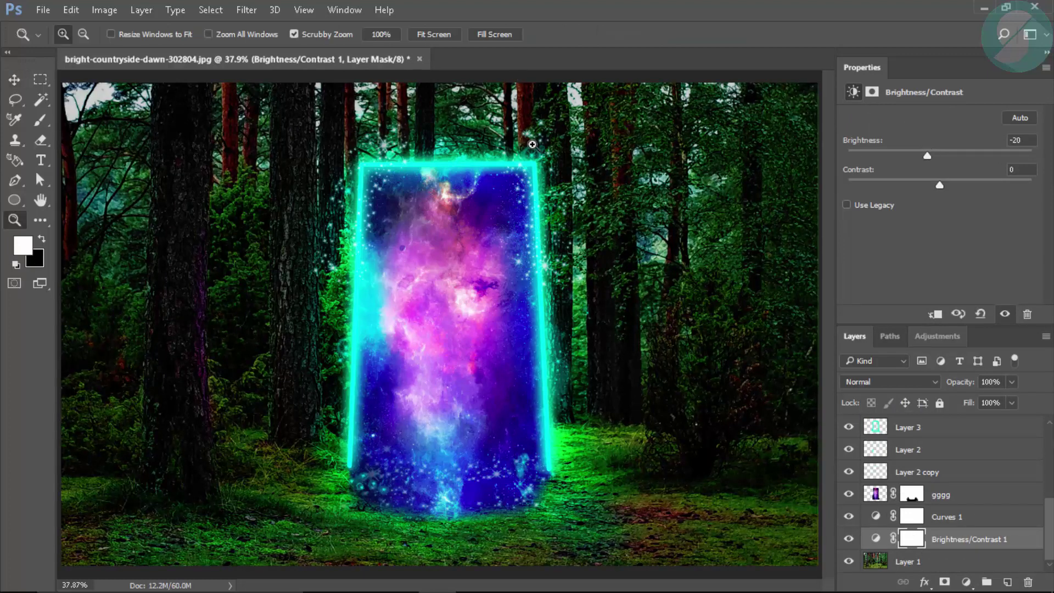
left_click_drag(604, 209, 565, 209)
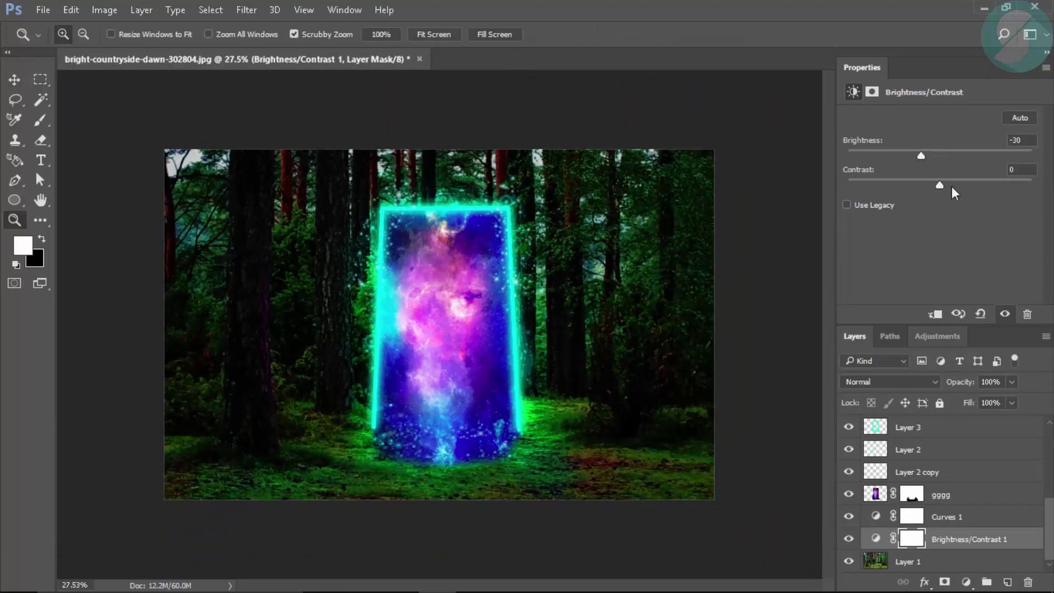
left_click_drag(961, 185, 936, 152)
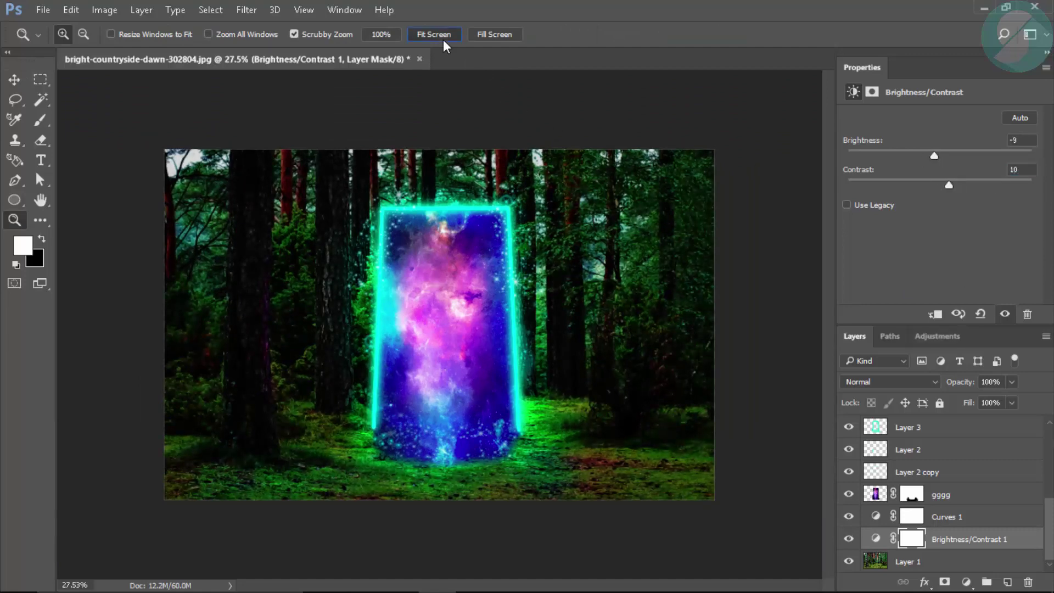
left_click(434, 34)
- Add a new layer and move it to the top of the layer stack, above Layer 8
key("v")
scroll(935, 459, "up", 5)
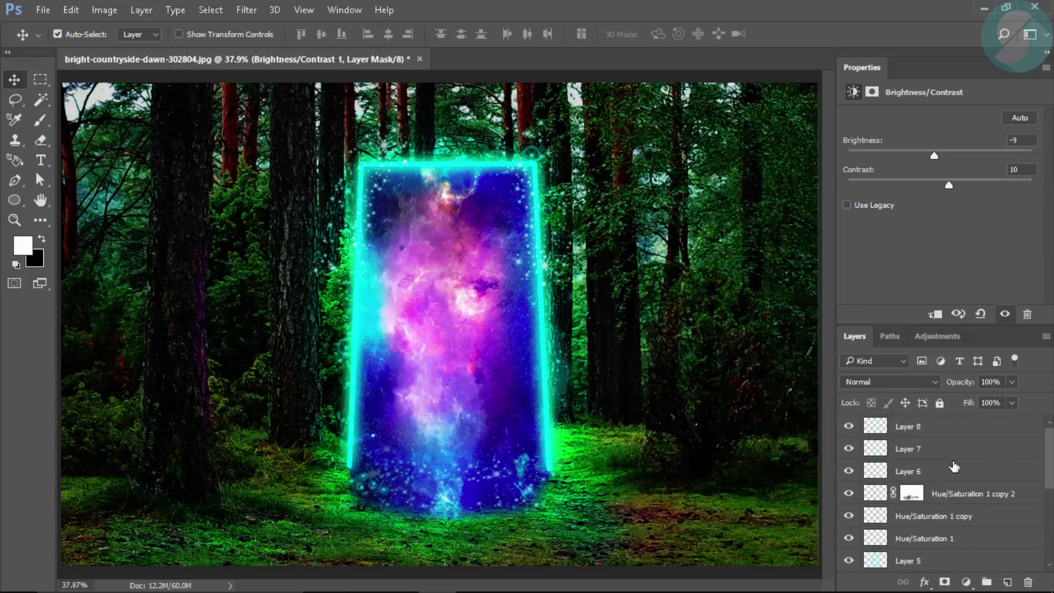
left_click(1009, 580)
mouse_move(925, 576)
left_mouse_down()
mouse_move(913, 403)
mouse_move(912, 418)
left_mouse_up()
- Choose a 245 px soft round brush and set Layer 9's blend mode to Overlay
key("b")
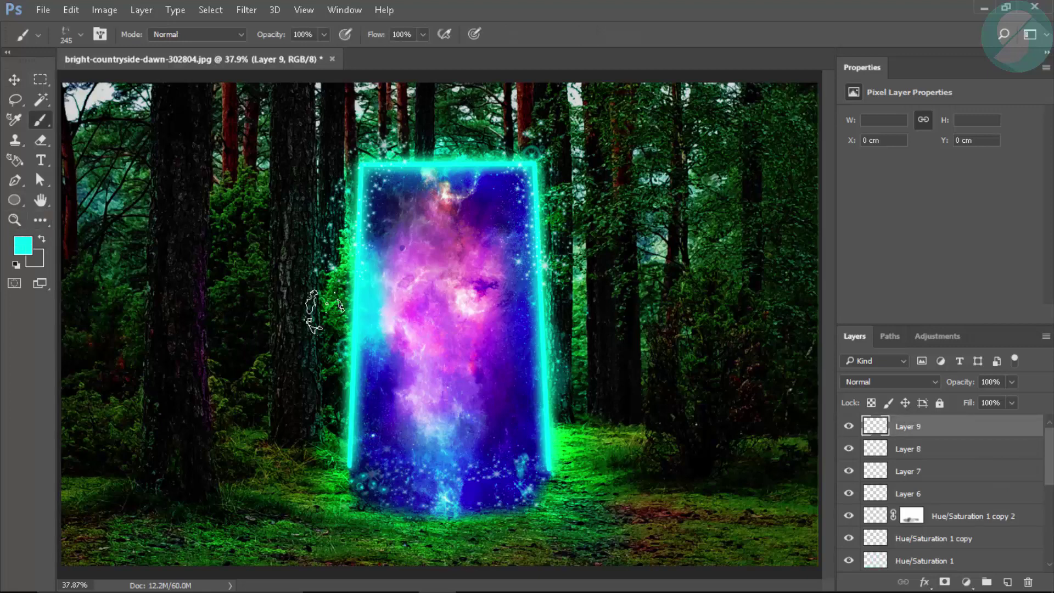
right_click(313, 302)
left_click(478, 411)
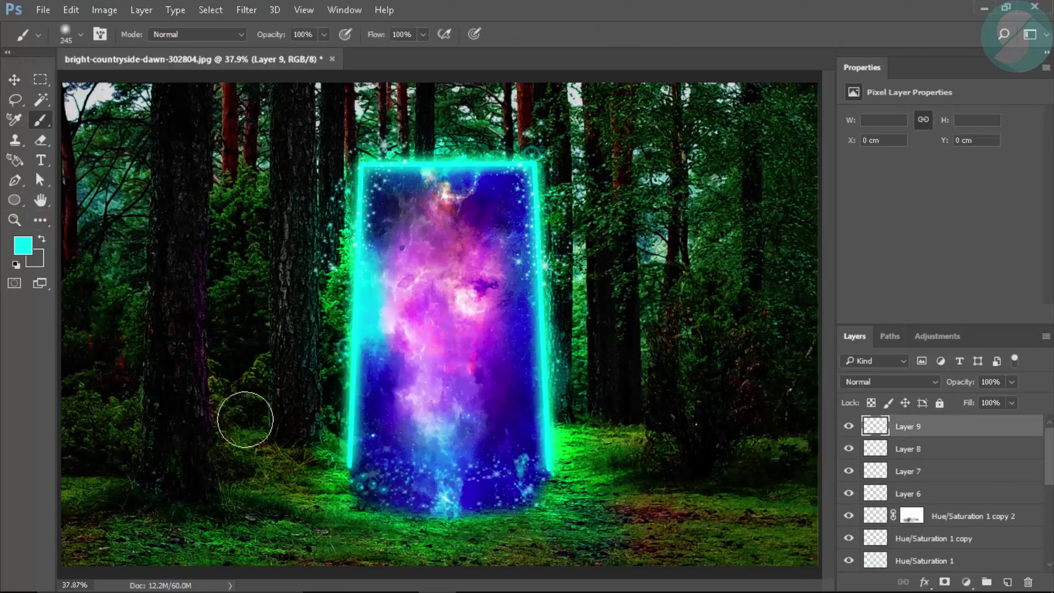
left_click(892, 383)
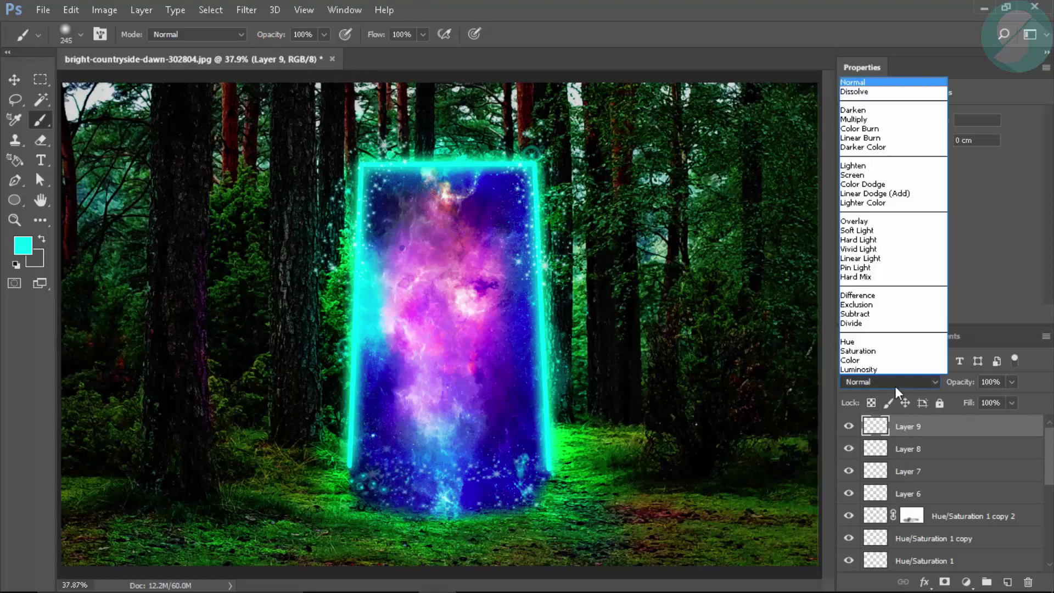
left_click(867, 221)
left_click_drag(607, 163, 653, 406)
key("ctrl+z")
left_click_drag(571, 384, 547, 168)
left_click_drag(474, 137, 374, 140)
key("ctrl+alt+z")
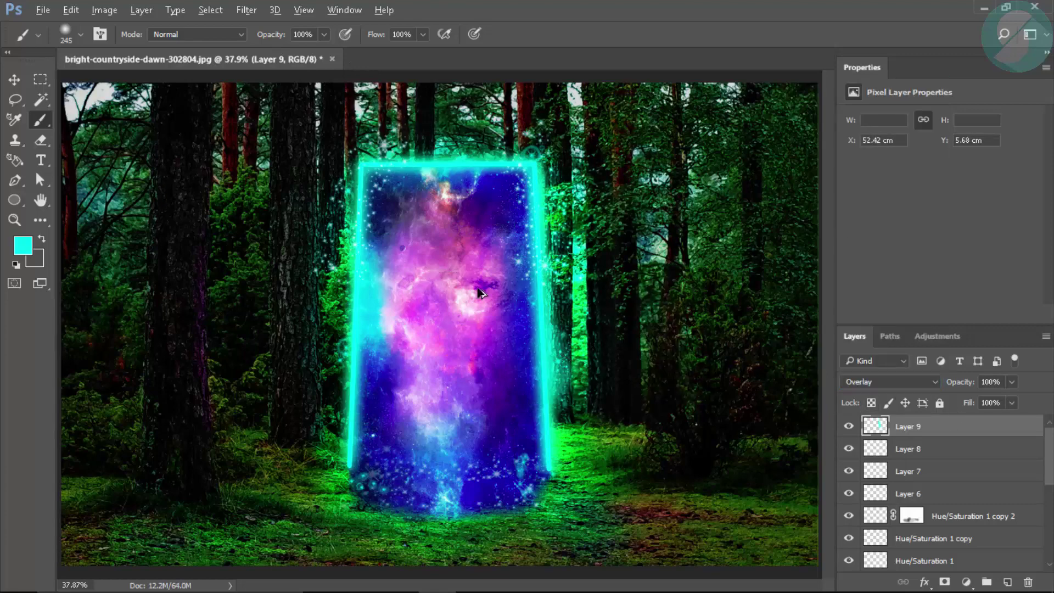
key("ctrl+alt+z")
- Paint turquoise light on Layer 9 over the trees and gaps above and beside the door with a reduced soft brush
mouse_move(531, 98)
left_mouse_down()
mouse_move(601, 118)
mouse_move(591, 274)
left_mouse_up()
key("[")
key("[")
key("[")
key("[")
key("[")
key("[")
key("[")
mouse_move(506, 220)
left_mouse_down()
mouse_move(509, 392)
mouse_move(452, 236)
left_mouse_up()
left_click_drag(452, 236, 743, 147)
left_click_drag(438, 134, 445, 324)
left_click_drag(379, 135, 368, 265)
left_click_drag(254, 161, 281, 372)
key("z")
left_click_drag(500, 101, 430, 99)
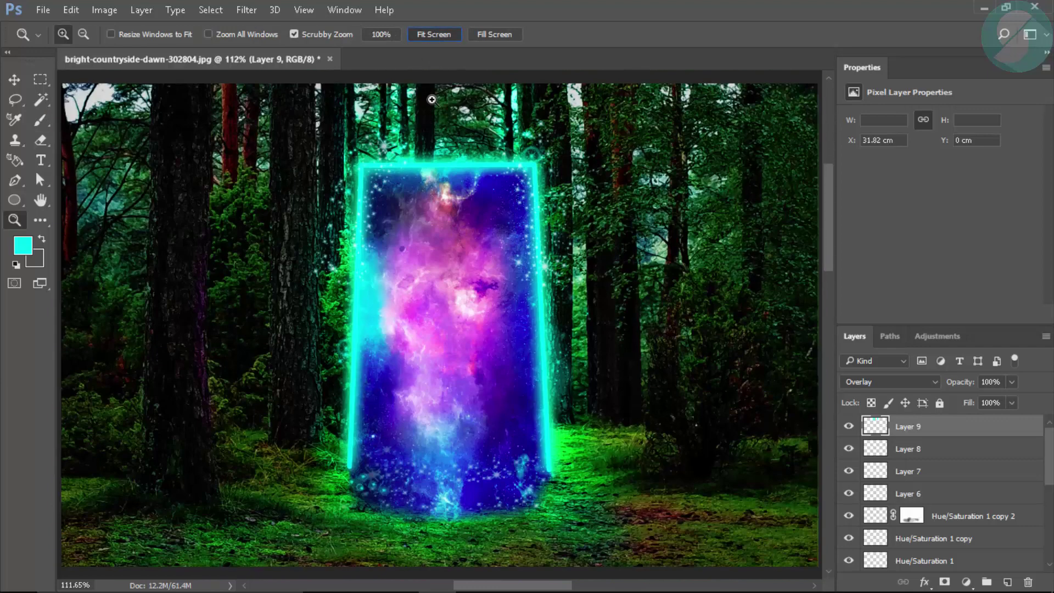
- Paint turquoise glow over the ground on both sides of the door with an enlarged brush, undoing unwanted strokes
mouse_move(206, 211)
left_mouse_down()
mouse_move(195, 345)
mouse_move(230, 513)
mouse_move(513, 547)
mouse_move(449, 551)
mouse_move(605, 508)
mouse_move(409, 532)
mouse_move(591, 513)
mouse_move(532, 516)
left_mouse_up()
key("bracketright")
key("bracketright")
key("bracketright")
key("bracketright")
key("ctrl+alt+z")
key("ctrl+alt+z")
left_click_drag(339, 535, 229, 505)
mouse_move(691, 496)
left_mouse_down()
mouse_move(718, 548)
mouse_move(631, 336)
mouse_move(748, 368)
mouse_move(705, 463)
left_mouse_up()
- Paint turquoise light along the door-facing edges of the two trunks left of the door with a smaller brush
key("bracketleft")
key("bracketleft")
key("bracketleft")
key("bracketleft")
key("bracketleft")
key("bracketleft")
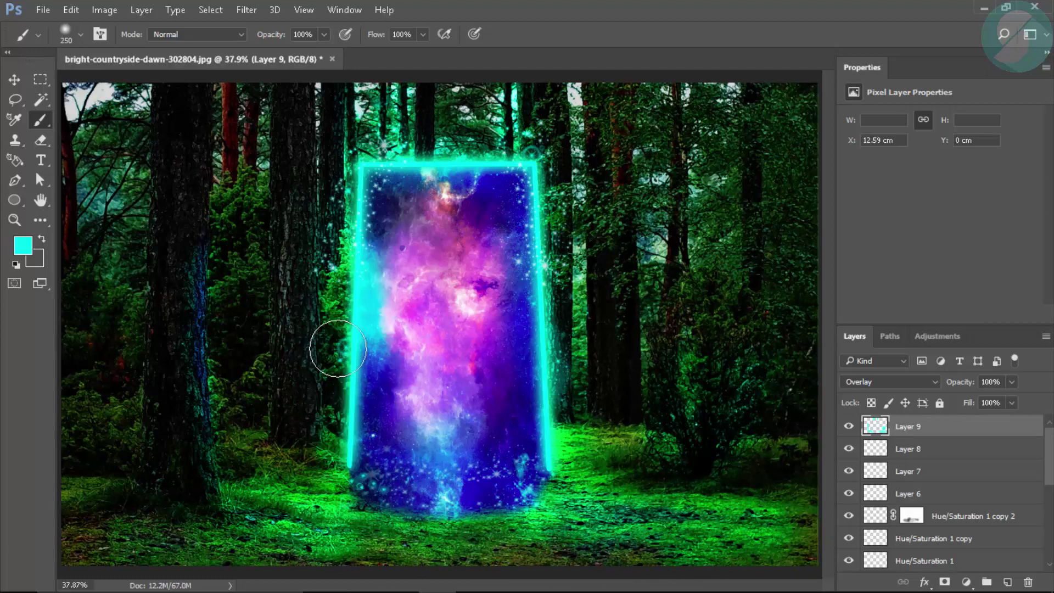
left_click_drag(316, 403, 312, 241)
mouse_move(240, 254)
left_mouse_down()
mouse_move(212, 447)
mouse_move(198, 304)
left_mouse_up()
key("x")
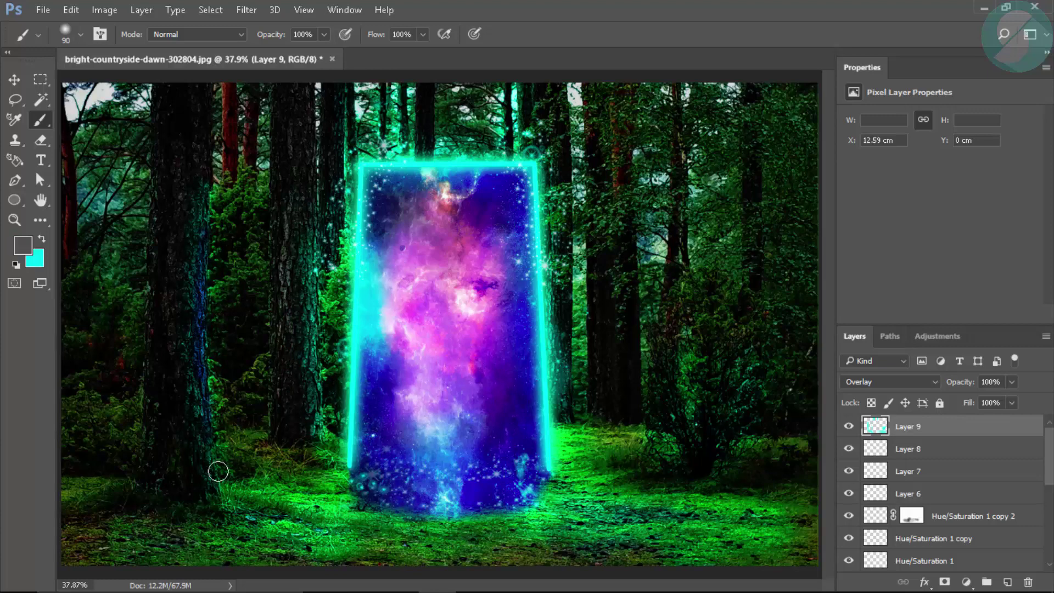
key("x")
- Add turquoise glow dabs inside the door's base and along its top and side edges with a 300 px brush
key("]")
key("]")
left_click(423, 461)
left_click(517, 462)
left_click(382, 489)
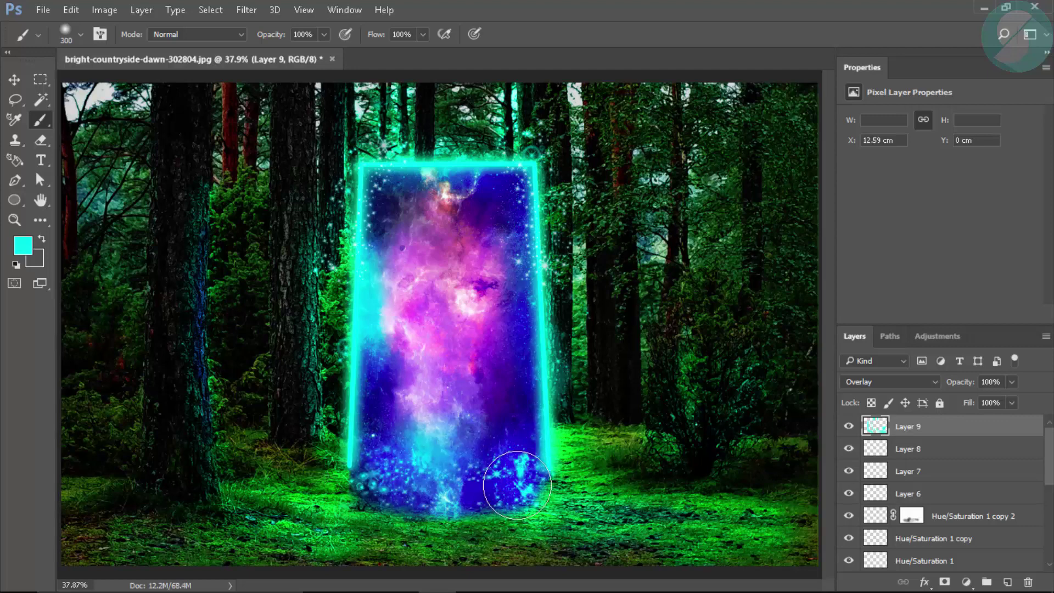
left_click(444, 166)
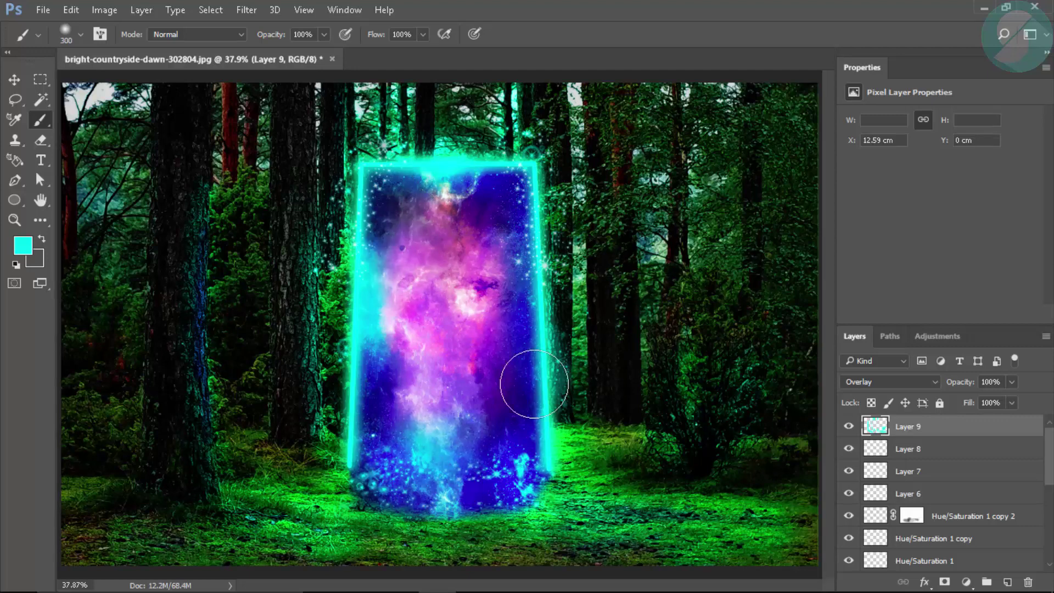
left_click(533, 262)
left_click(356, 386)
left_click(498, 258)
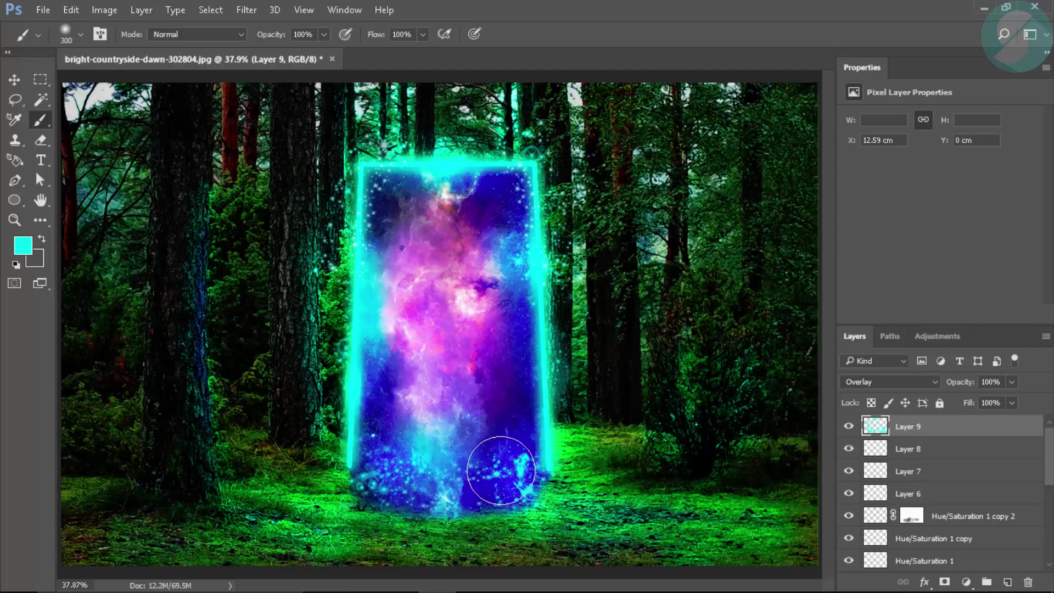
left_click(474, 389)
- Set the foreground color to bright magenta and the brush to 37% opacity and 16% flow
left_click(23, 245)
left_click(455, 307)
left_click(783, 190)
key("Return")
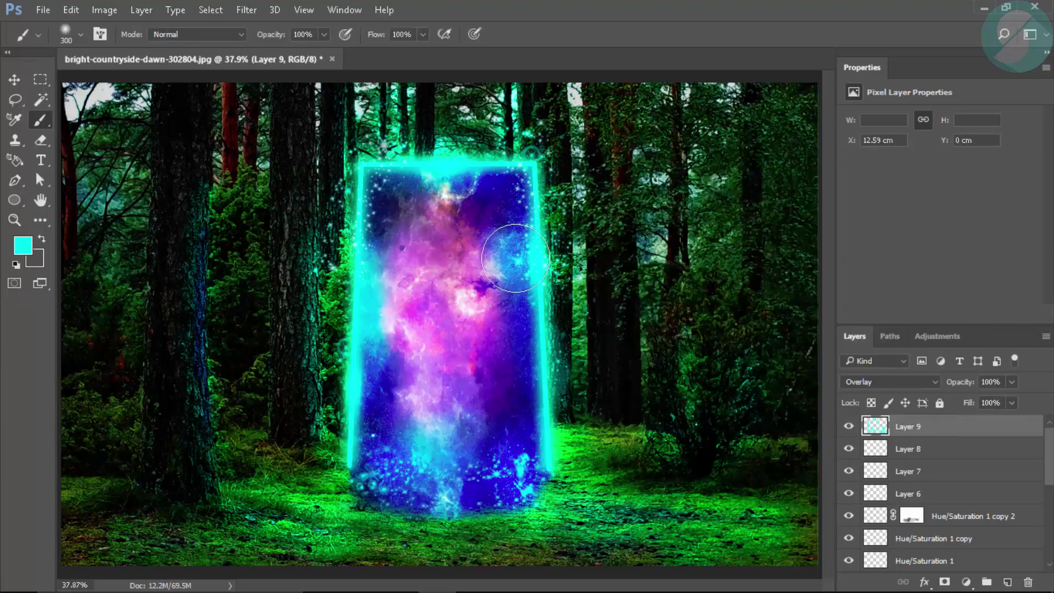
left_click_drag(369, 40, 320, 45)
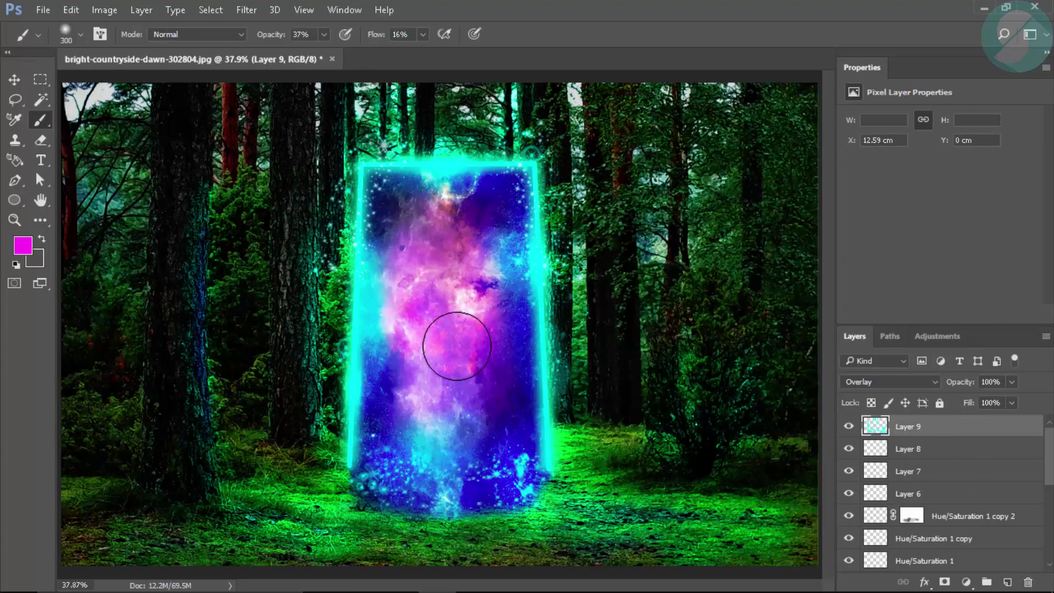
- Add faint magenta light to the ground on both sides of the door with an 800 px brush, undoing the last stroke
key("bracketright")
key("bracketright")
key("bracketright")
key("bracketright")
key("bracketright")
left_click(295, 500)
left_click(626, 488)
left_click_drag(307, 511, 517, 489)
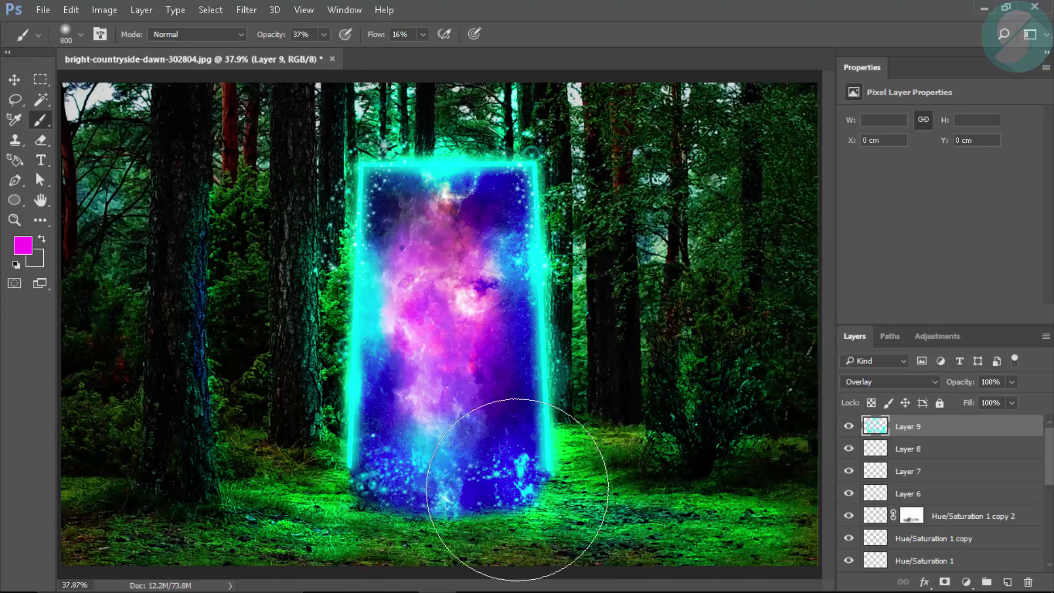
key("ctrl+z")
key("z")
key("v")
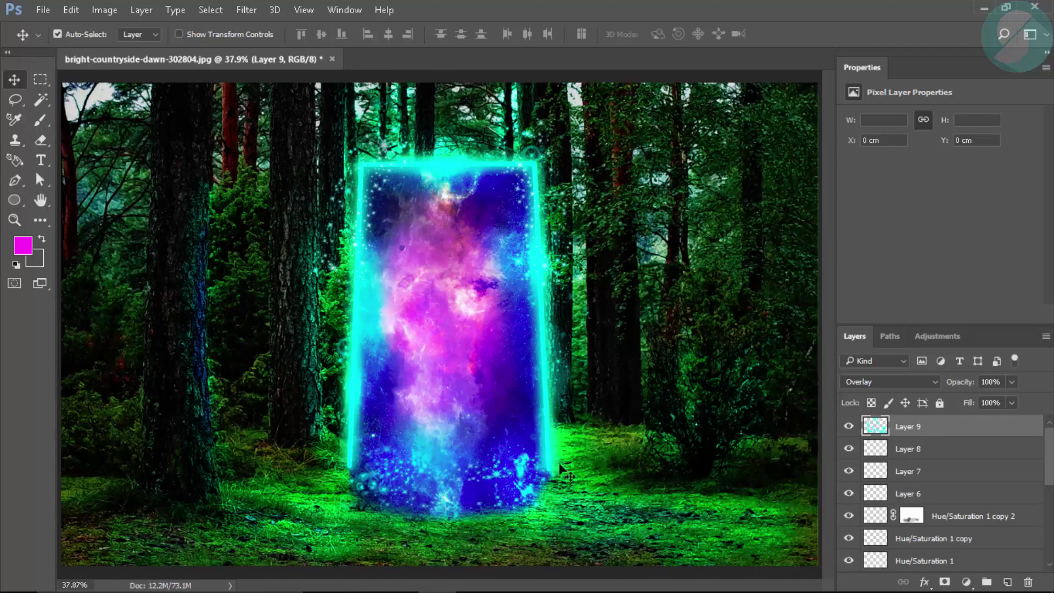
- Add a new layer directly above the gggg nebula layer and activate the Brush tool
scroll(944, 496, "down", 5)
left_click(934, 537)
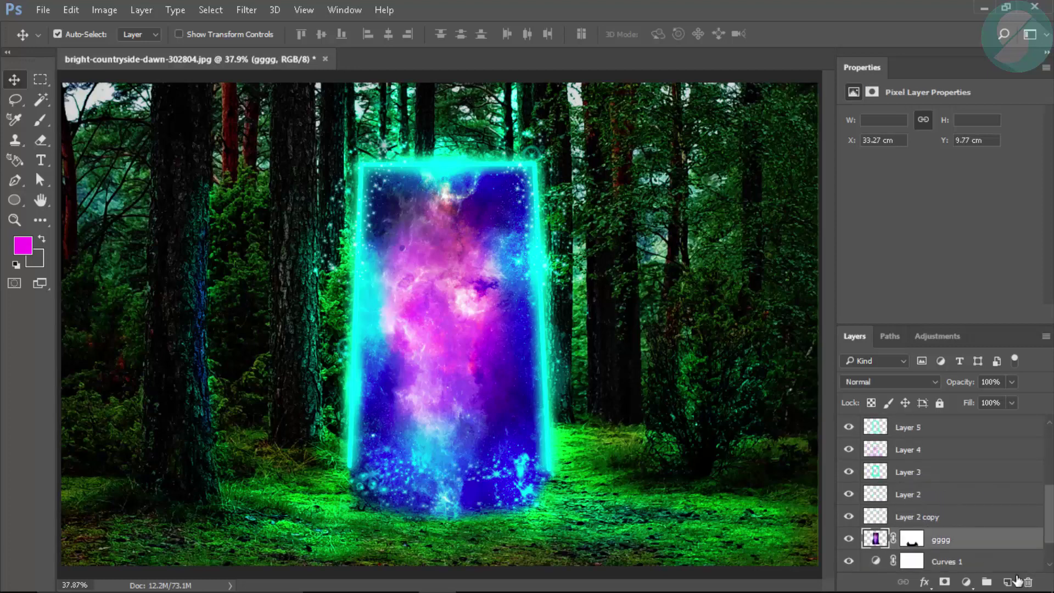
left_click(1008, 582)
key("b")
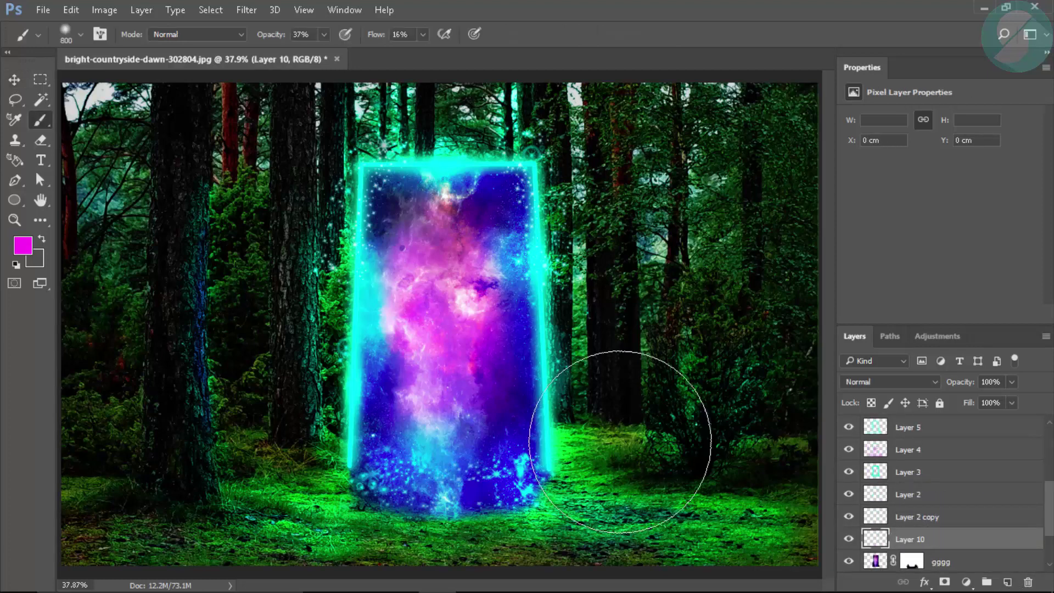
- Set the foreground color to dark gray #222222
left_click(23, 246)
left_click(586, 386)
left_click(586, 361)
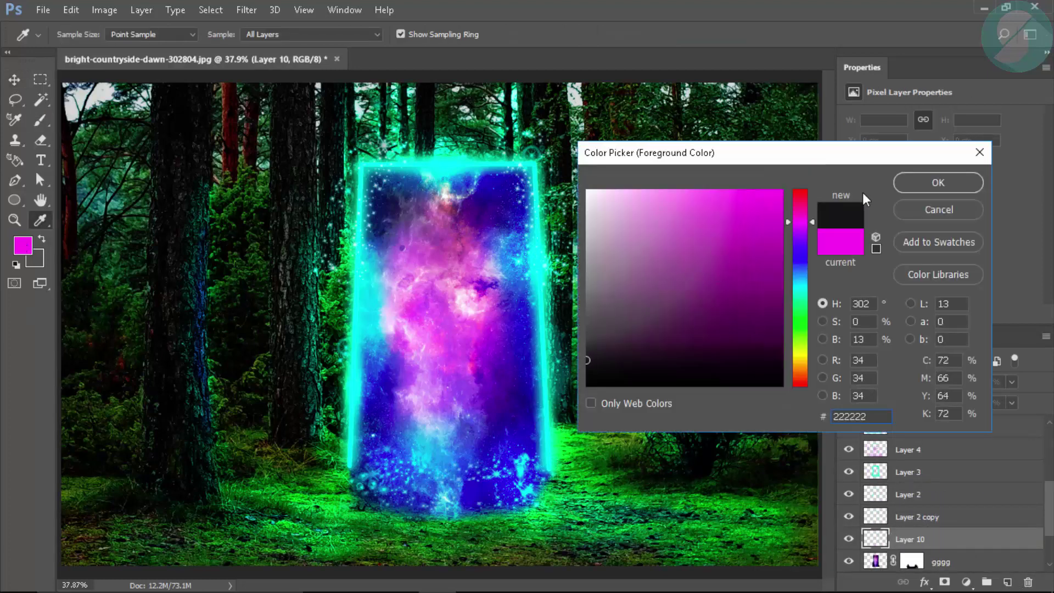
left_click(922, 184)
- Paint a dark shadow on the grass beside the door's lower right corner with a 200 px brush, raising it to 60% opacity and 72% flow
key("ctrl+space")
mouse_move(595, 451)
left_mouse_down()
mouse_move(671, 469)
mouse_move(648, 461)
left_mouse_up()
key("bracketleft")
key("bracketleft")
key("bracketleft")
key("bracketleft")
key("bracketleft")
left_click(596, 449)
key("bracketleft")
key("bracketleft")
key("bracketleft")
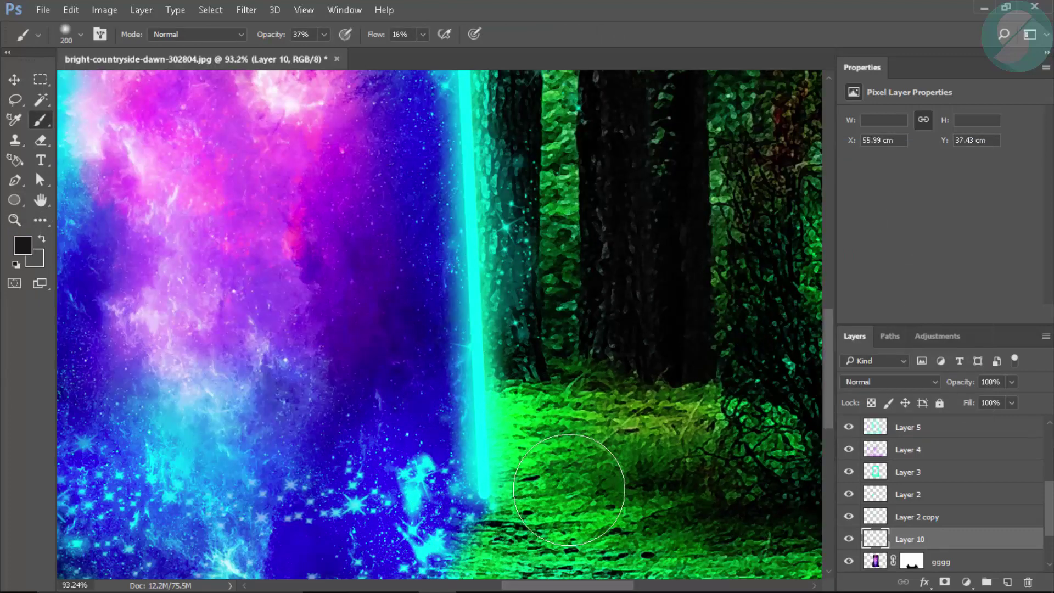
left_click_drag(375, 36, 406, 36)
mouse_move(598, 473)
left_mouse_down()
mouse_move(645, 445)
mouse_move(624, 430)
mouse_move(552, 435)
left_mouse_up()
- Set Layer 10's blend mode to Overlay and paint dark shading along the door's left side
left_click(868, 384)
left_click(865, 228)
key("space")
left_click_drag(250, 409, 768, 366)
mouse_move(461, 439)
left_mouse_down()
mouse_move(480, 217)
mouse_move(453, 396)
left_mouse_up()
key("space")
left_click_drag(466, 220, 453, 511)
key("space")
left_click(456, 347)
key("z")
left_click_drag(626, 398, 553, 398)
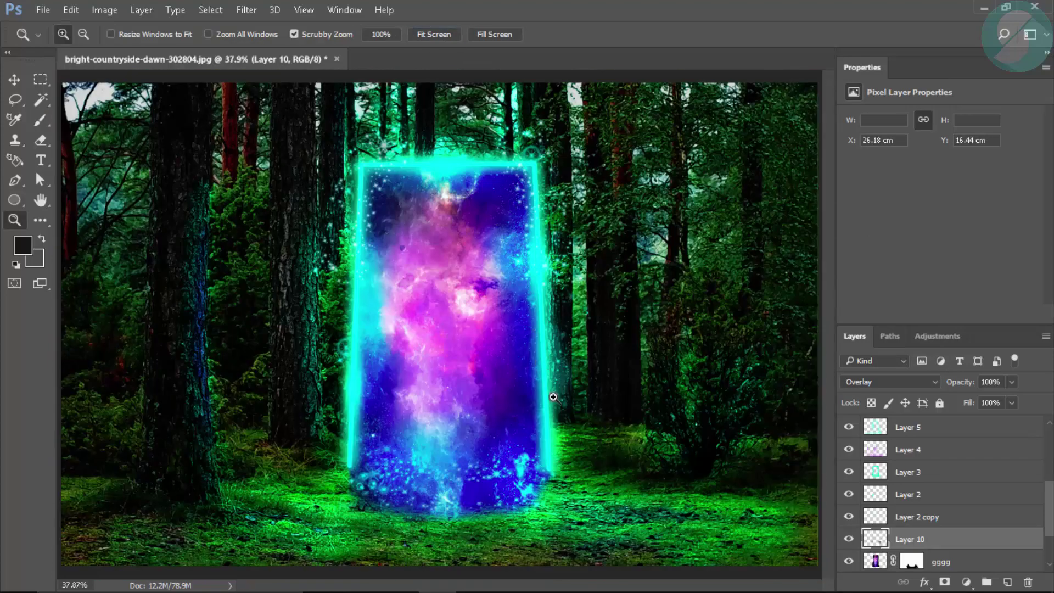
- Add a new layer above Layer 10 and set the foreground color to the neon frame's turquoise
scroll(334, 484, "up", 8)
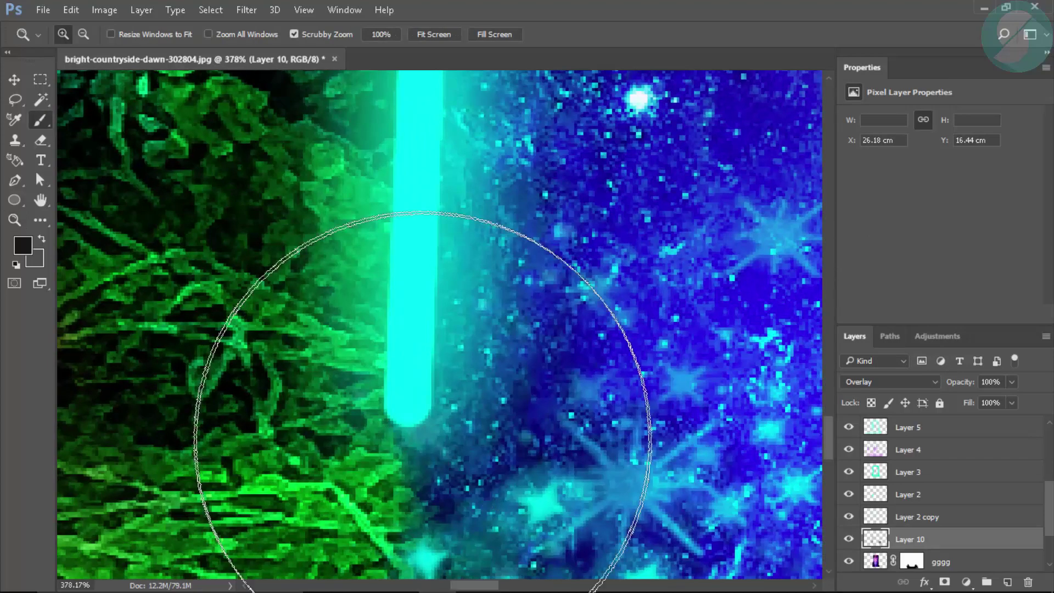
left_click(1007, 582)
left_click(30, 252)
left_click(937, 179)
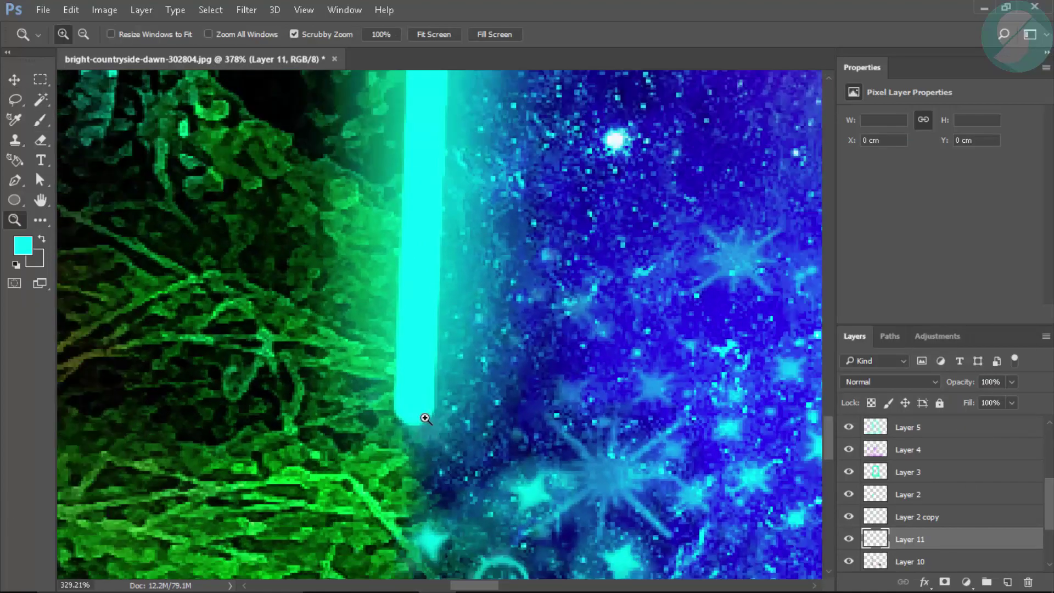
- Extend the lower end of the left neon post toward the ground with a turquoise 35 px soft brush
scroll(426, 419, "down", 2)
key("bracketleft")
key("bracketleft")
key("bracketleft")
key("bracketleft")
key("bracketleft")
key("bracketleft")
key("bracketleft")
key("bracketleft")
- Undo the last brush strokes and repaint the lower end of the left neon post with a smaller turquoise brush
key("bracketleft")
key("bracketleft")
key("bracketleft")
mouse_move(428, 413)
left_mouse_down()
mouse_move(454, 483)
mouse_move(425, 407)
left_mouse_up()
key("space")
left_click_drag(781, 422, 659, 420)
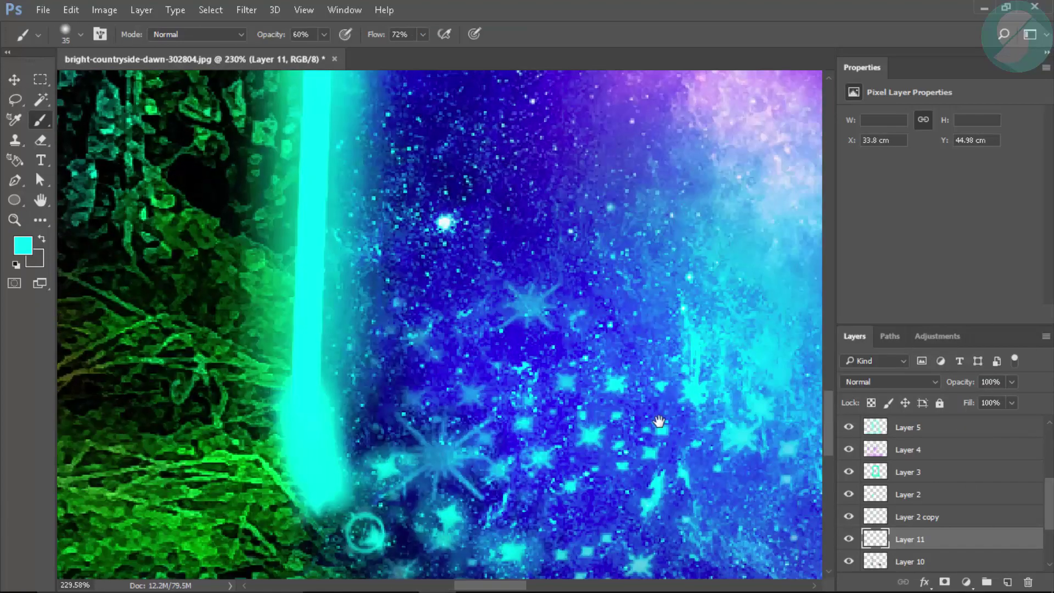
key("ctrl+alt+z")
key("ctrl+alt+z")
key("bracketleft")
left_click(305, 411)
scroll(308, 413, "right", 20)
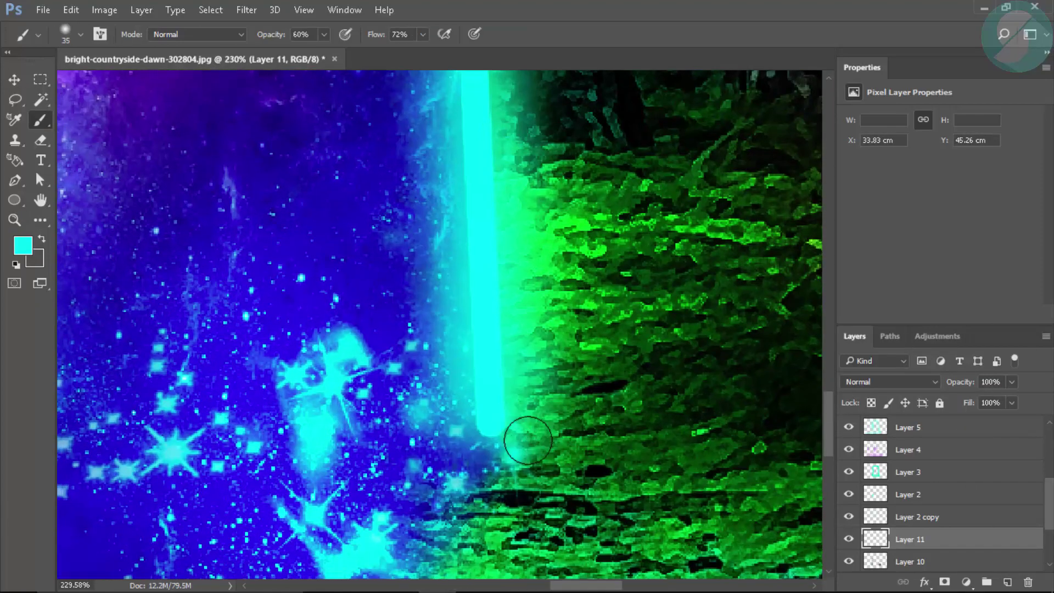
- Undo the last stroke and paint a soft turquoise glow at both posts' lower ends with a 100 px brush at 29% opacity
key("z")
key("ctrl+0")
scroll(349, 476, "up", 2)
key("b")
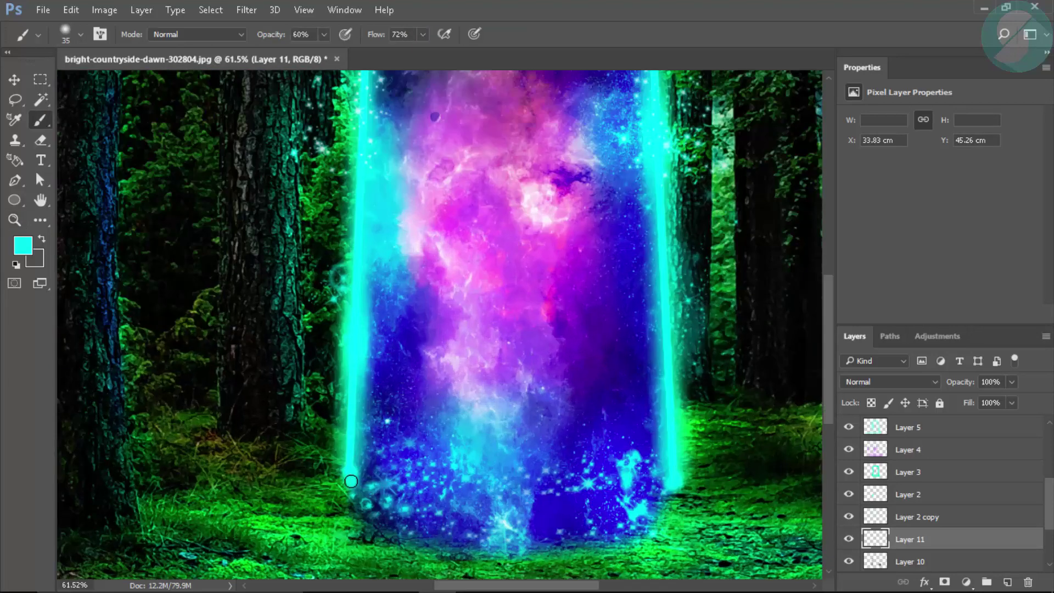
key("ctrl+z")
key("2")
key("9")
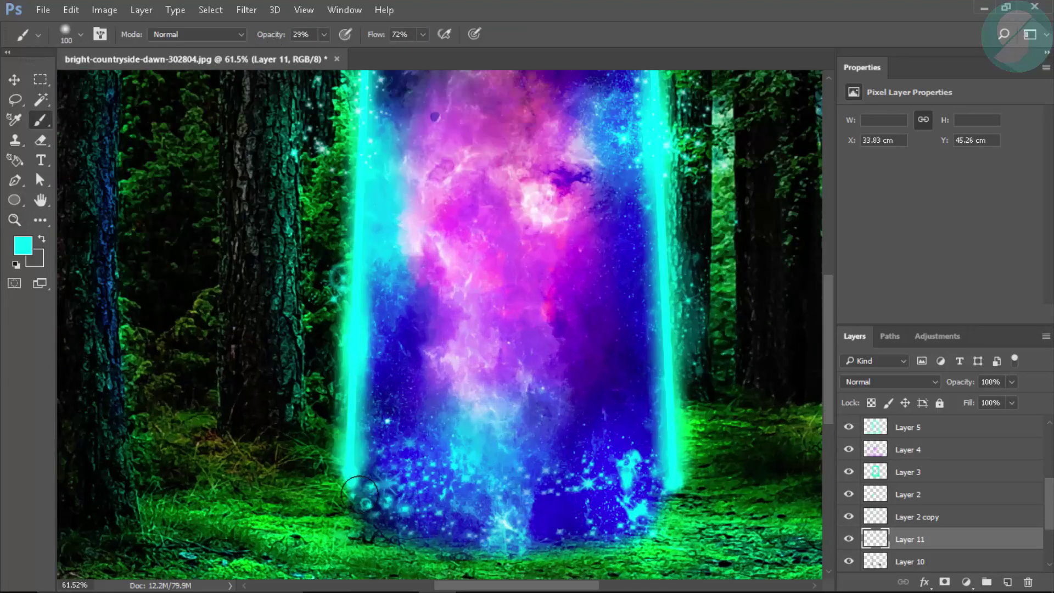
left_click_drag(351, 433, 352, 452)
key("z")
left_click(431, 34)
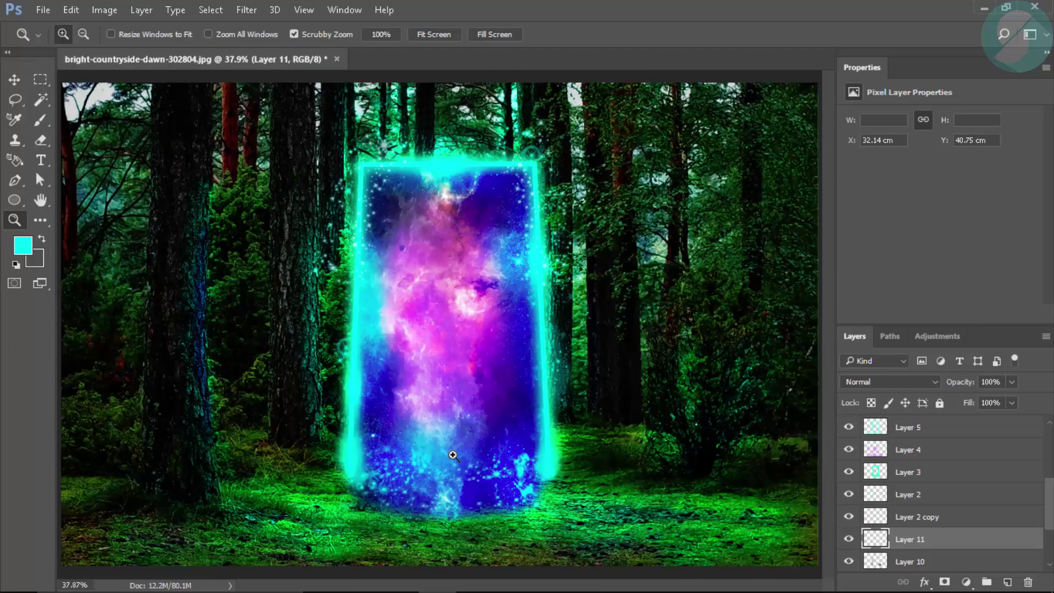
- Stamp all visible layers into a new merged layer at the top of the layer stack
key("v")
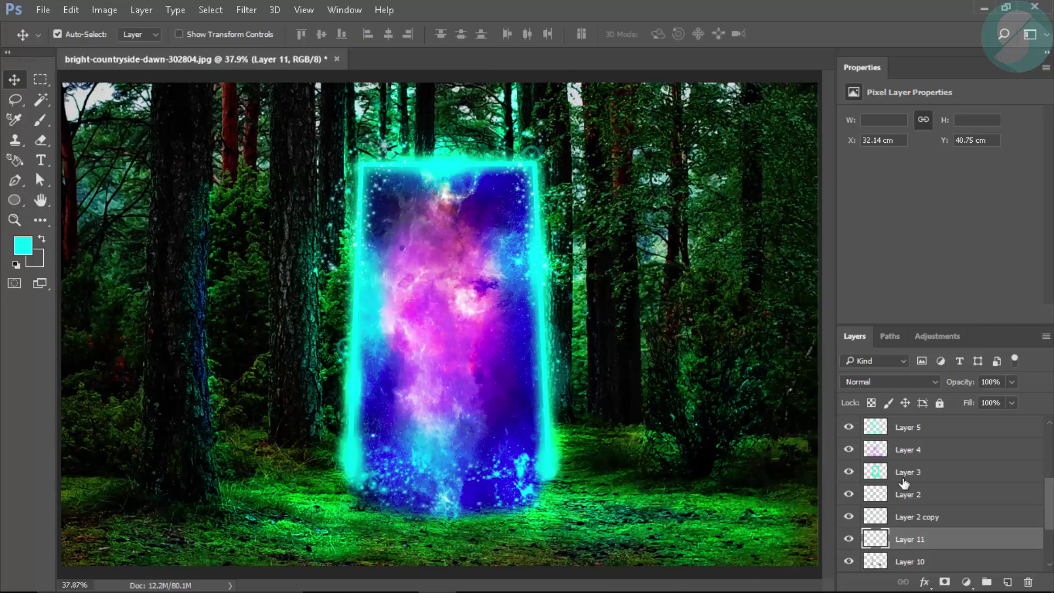
scroll(903, 483, "up", 3)
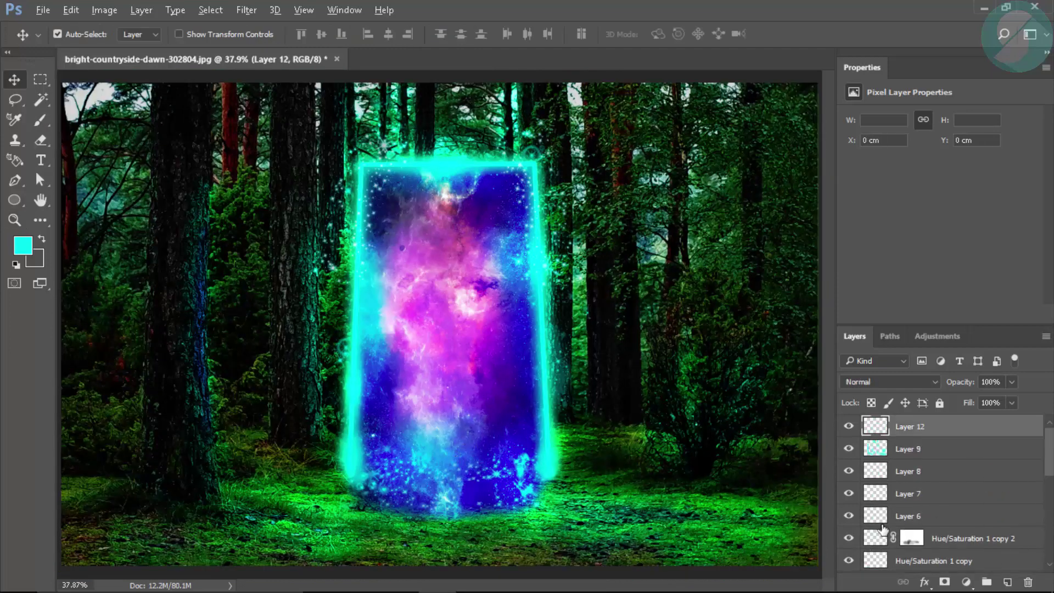
key("ctrl+shift+alt+e")
- Open the Camera Raw Filter on the merged layer and set temperature to -20 and tint to +20
left_click(219, 7)
mouse_move(246, 9)
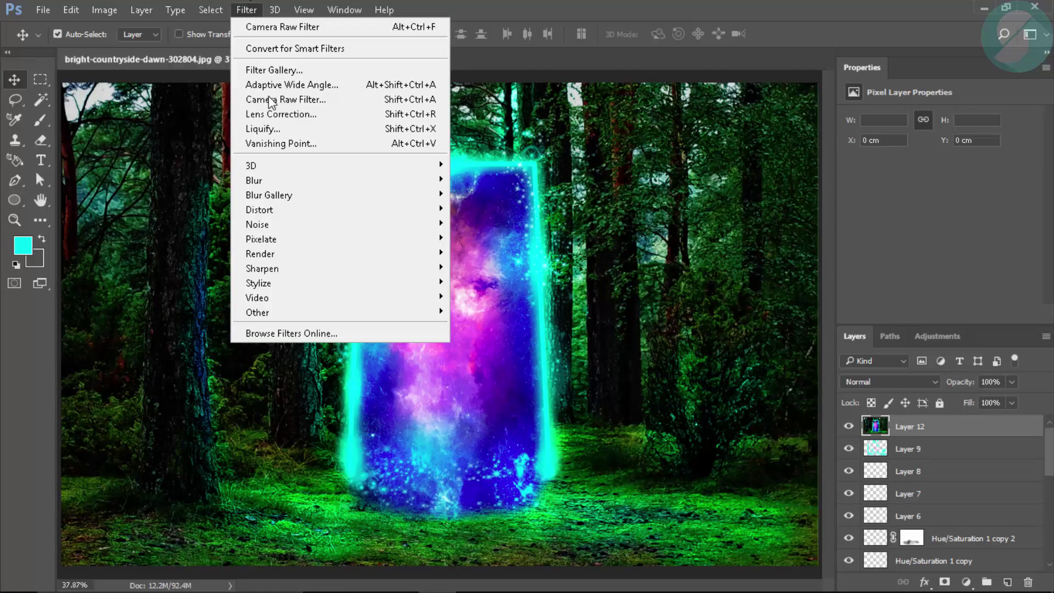
left_click(328, 99)
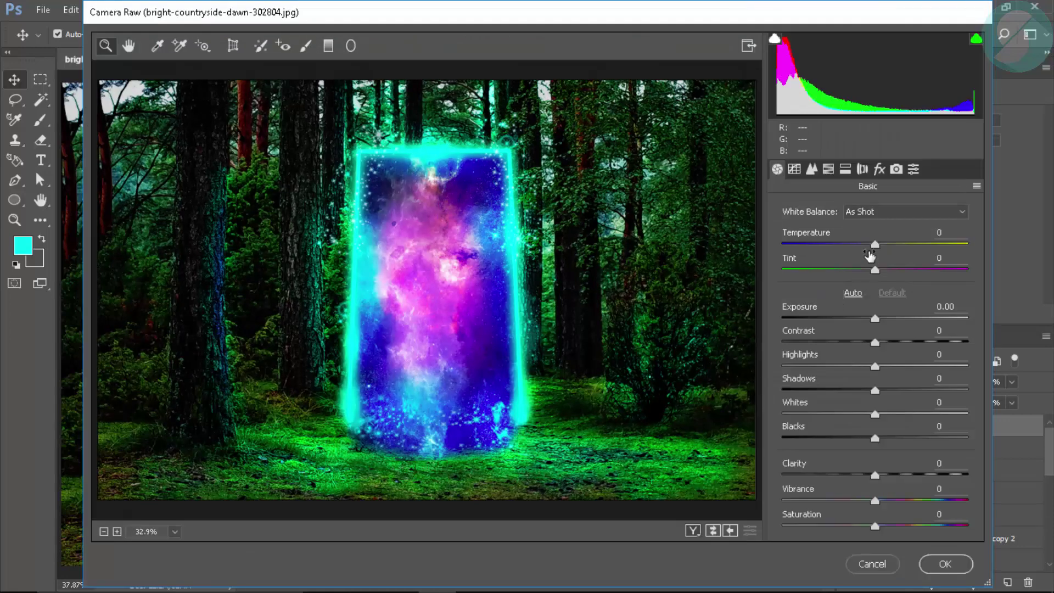
left_click_drag(876, 246, 891, 283)
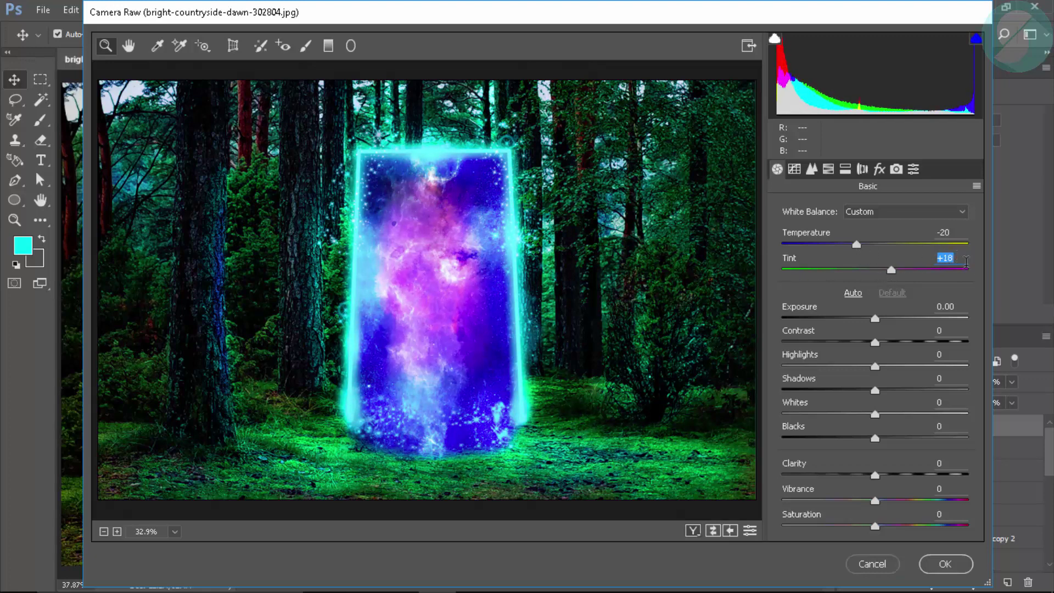
- Set the Camera Raw exposure to -0.10, contrast to -10 and highlights to -20
left_click_drag(875, 318, 872, 319)
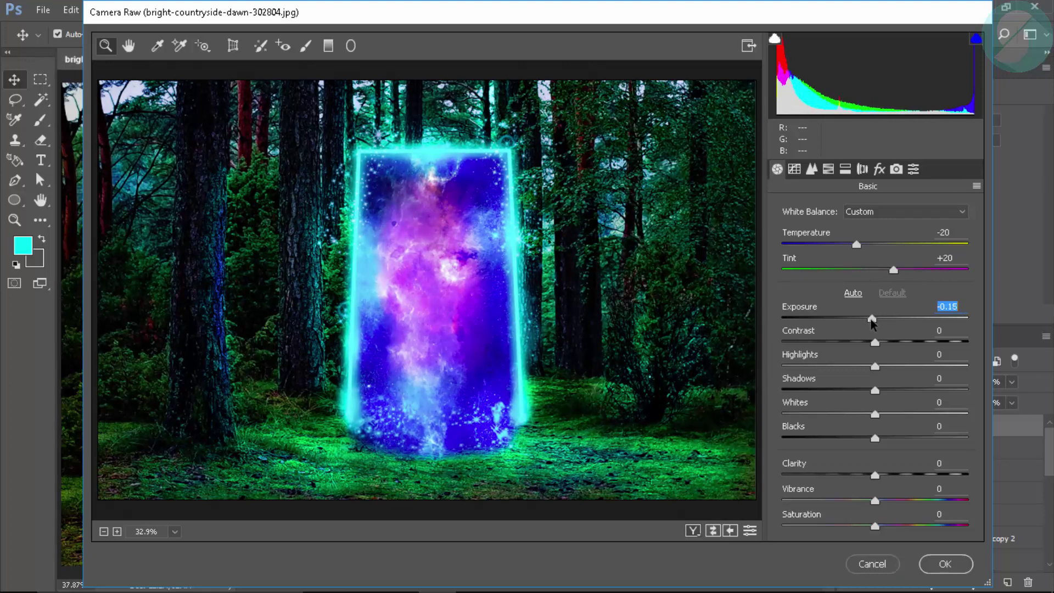
type("-0.10")
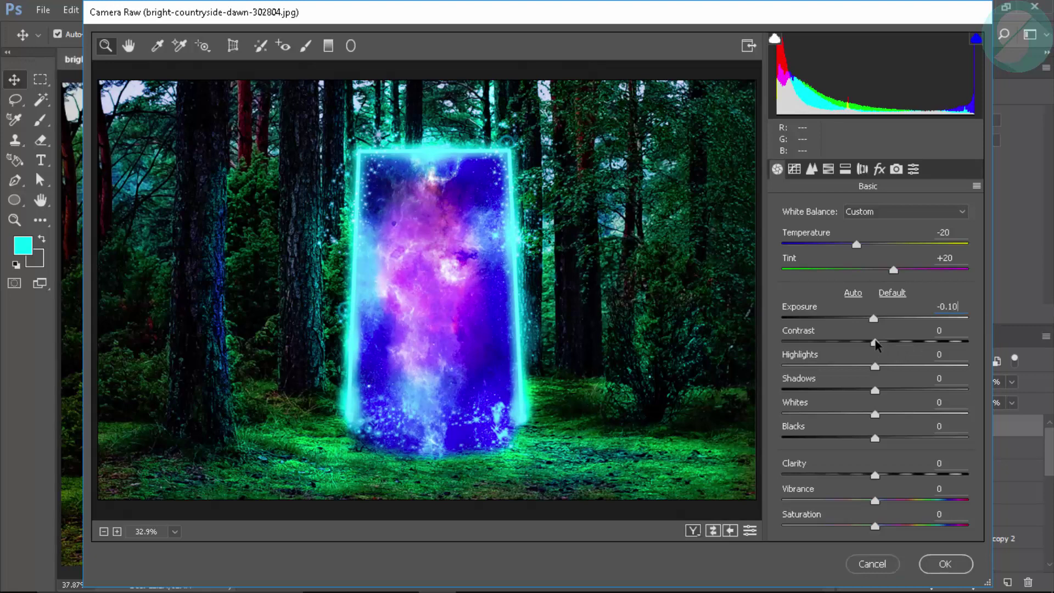
mouse_move(876, 343)
left_mouse_down()
mouse_move(897, 342)
mouse_move(855, 342)
left_mouse_up()
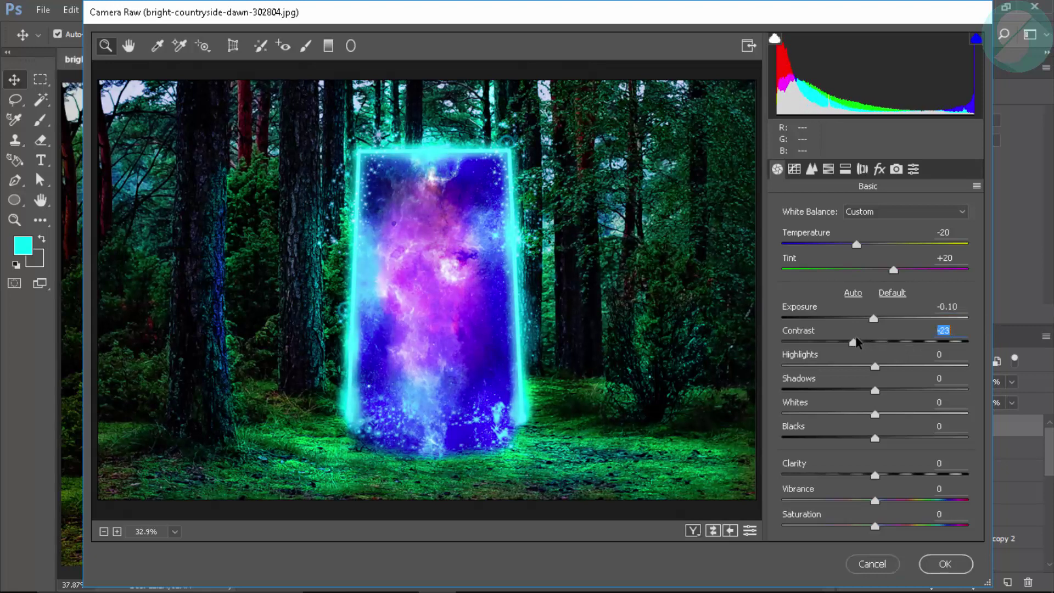
type("-10")
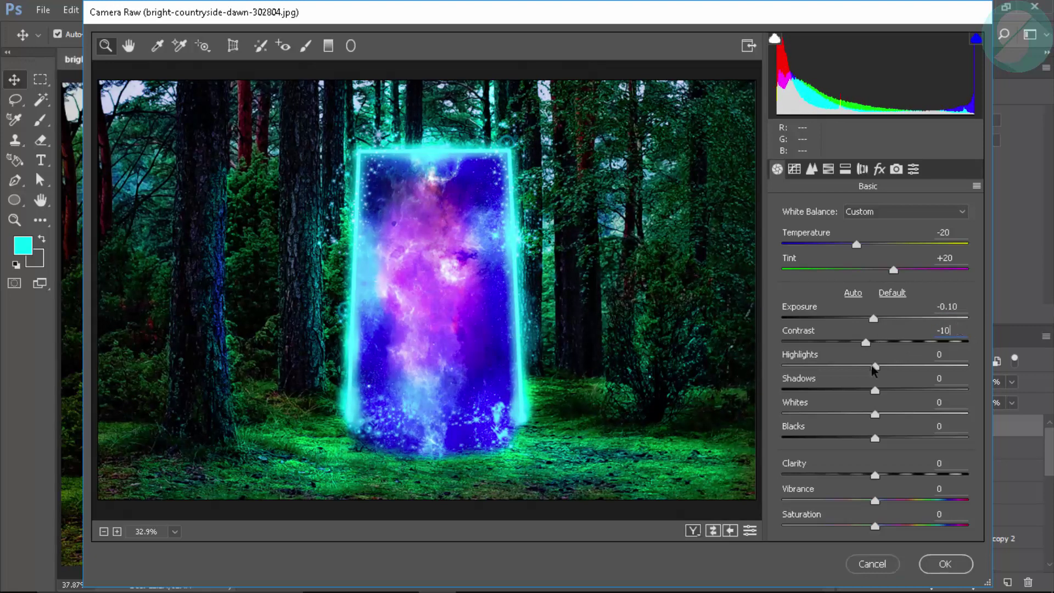
left_click_drag(875, 366, 835, 367)
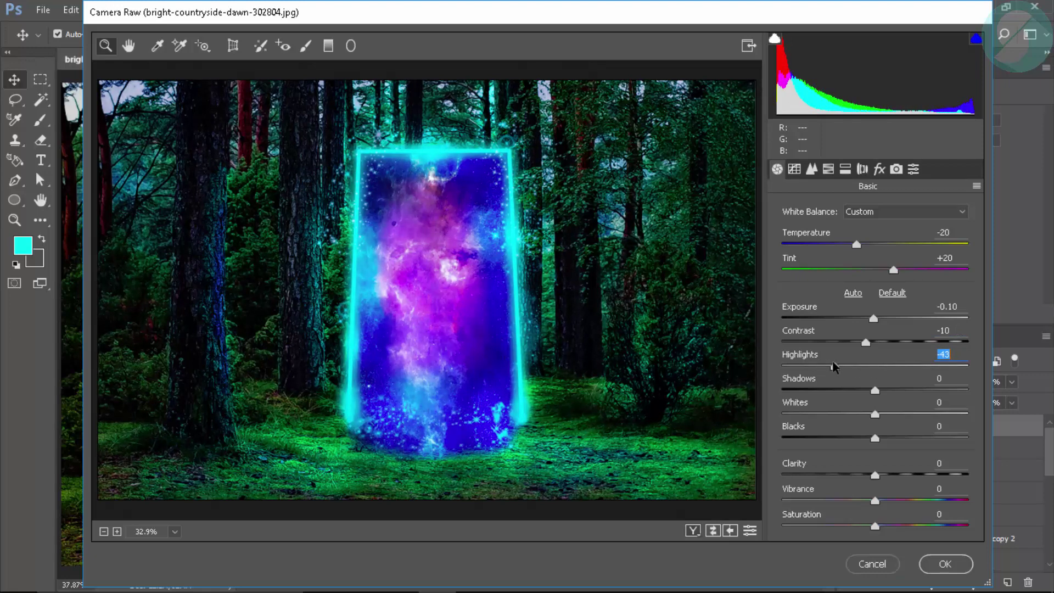
type("-20")
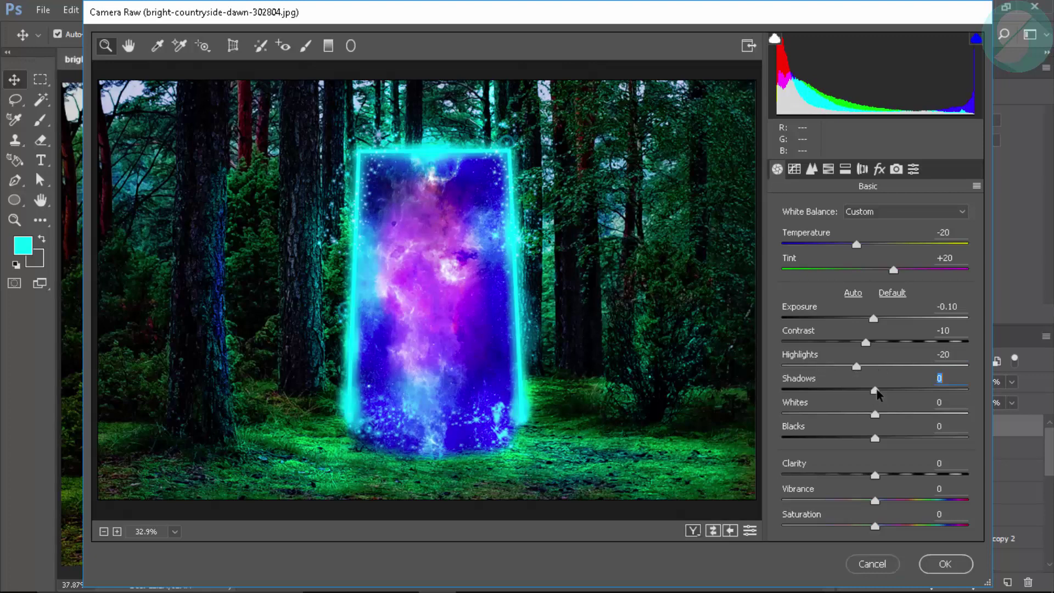
- Set the Camera Raw shadows, whites and saturation to -5 each
left_click_drag(877, 395, 876, 415)
left_click_drag(875, 528, 897, 520)
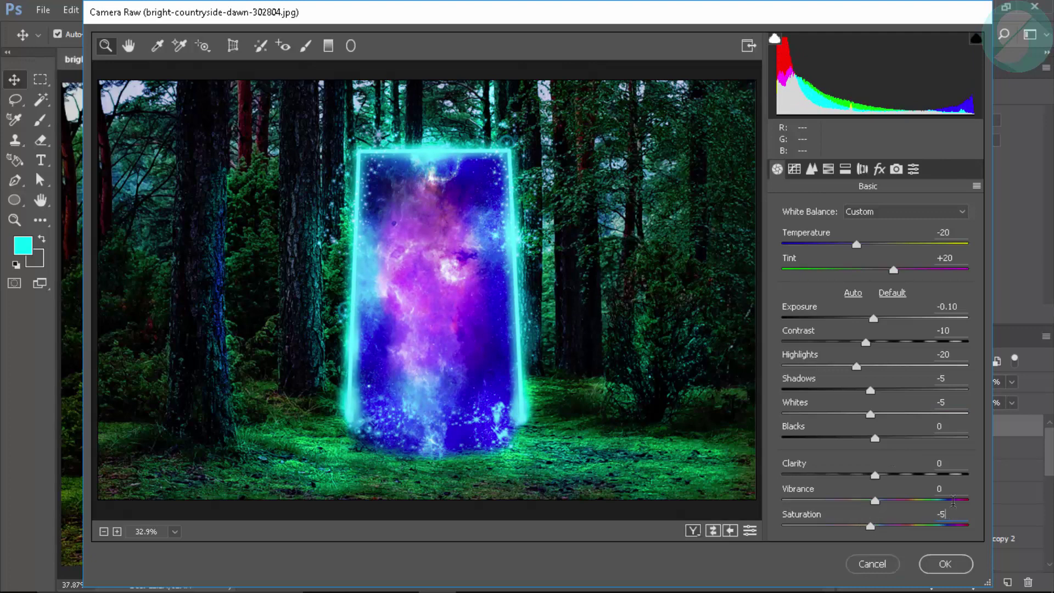
- Raise the HSL luminance of the aquas to +5 and the purples to +19
left_click(815, 170)
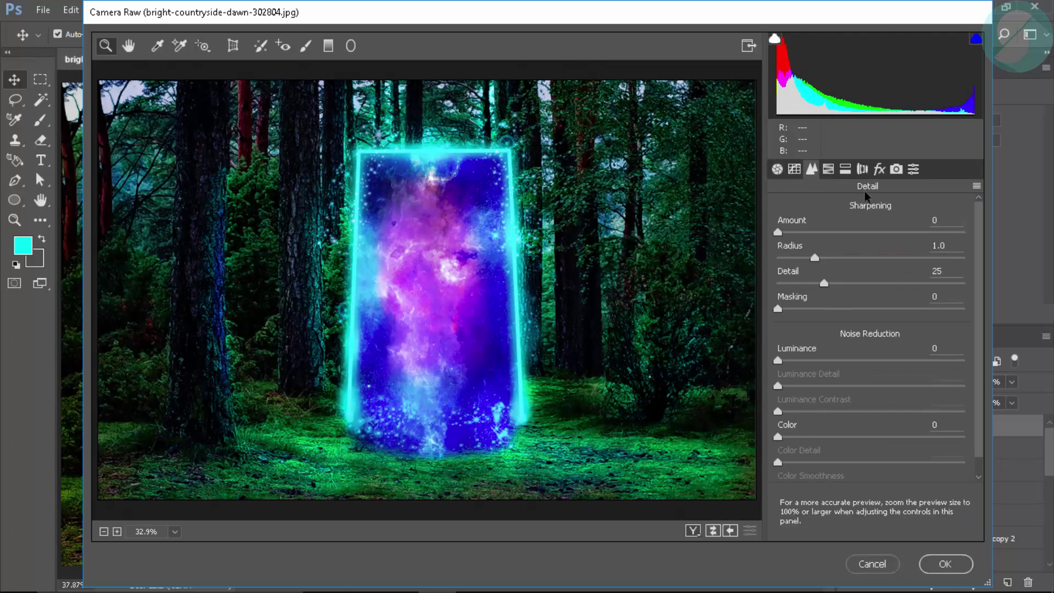
left_click(828, 170)
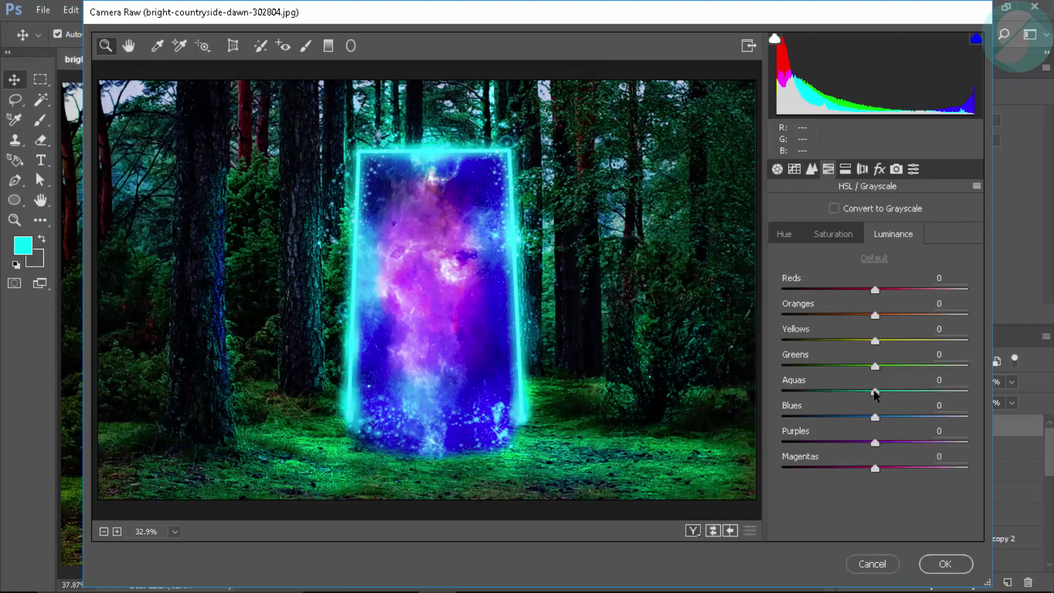
left_click_drag(877, 394, 884, 395)
type("5")
mouse_move(875, 444)
left_mouse_down()
mouse_move(900, 443)
mouse_move(894, 448)
left_mouse_up()
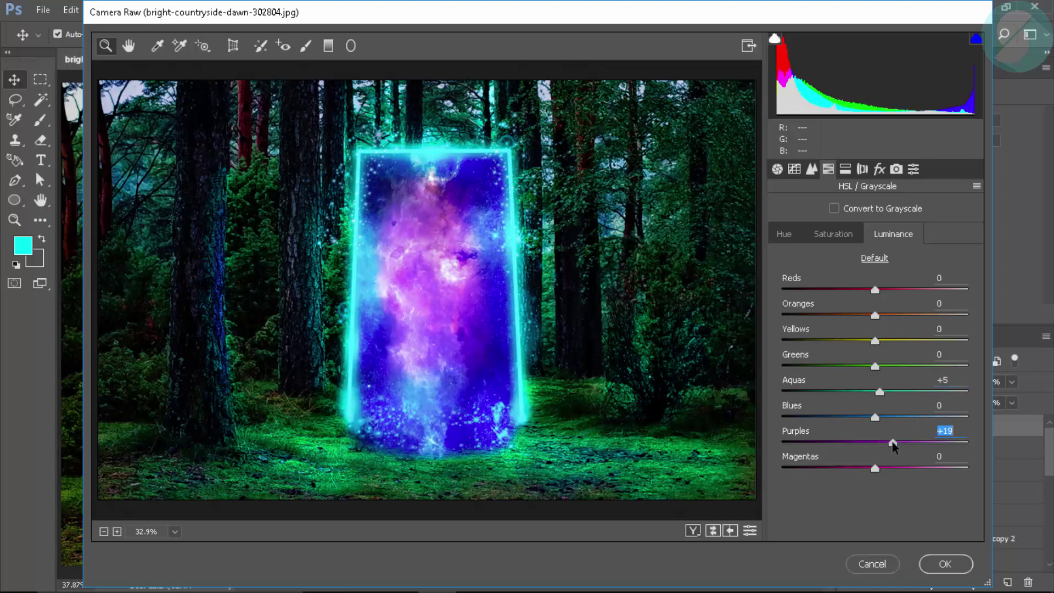
- Split-tone the highlights with hue 170 and saturation 10
left_click(847, 170)
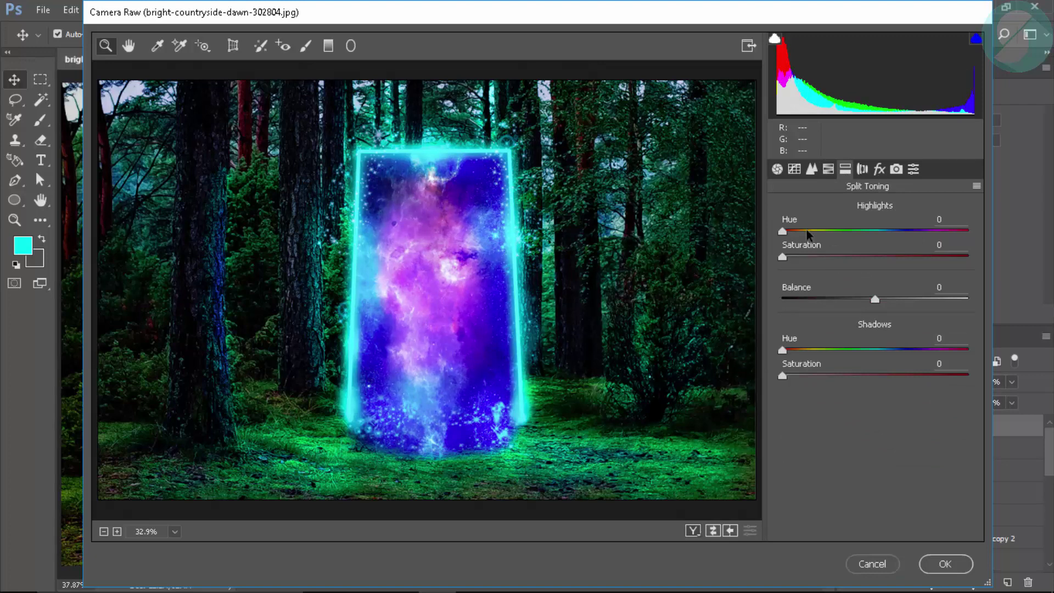
left_click_drag(884, 234, 866, 231)
left_click_drag(797, 258, 838, 270)
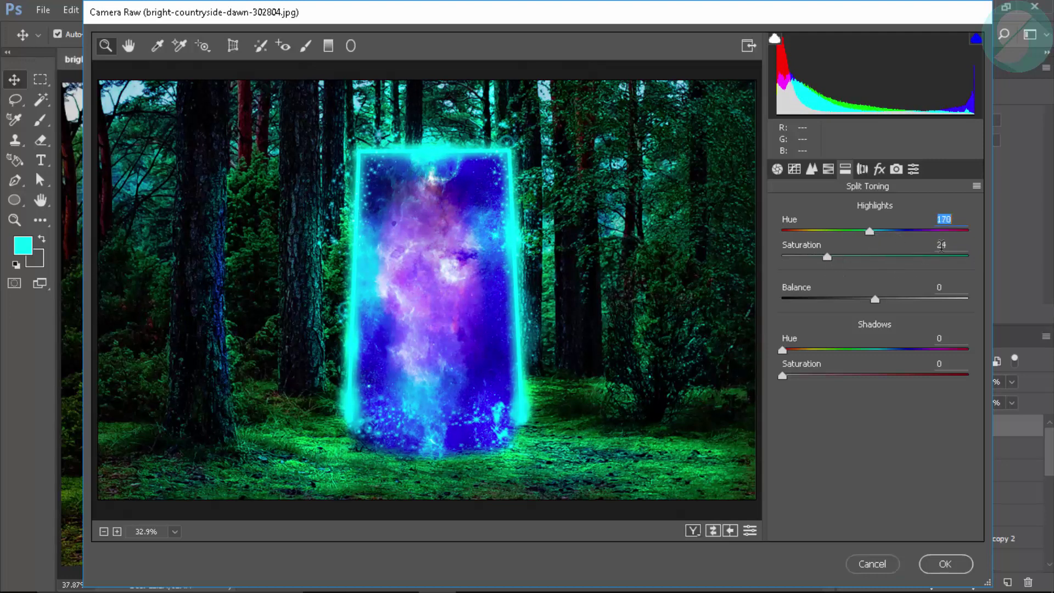
type("10")
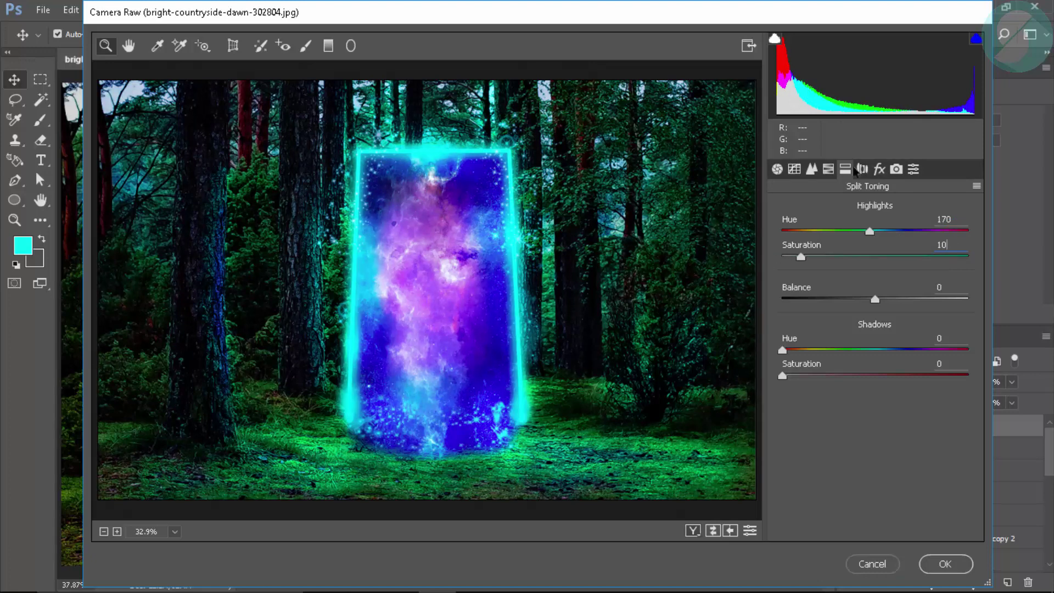
- Darken the image edges with a post-crop vignette amount of -24 and apply the Camera Raw adjustments
left_click(880, 169)
mouse_move(873, 423)
left_mouse_down()
mouse_move(840, 425)
mouse_move(853, 425)
left_mouse_up()
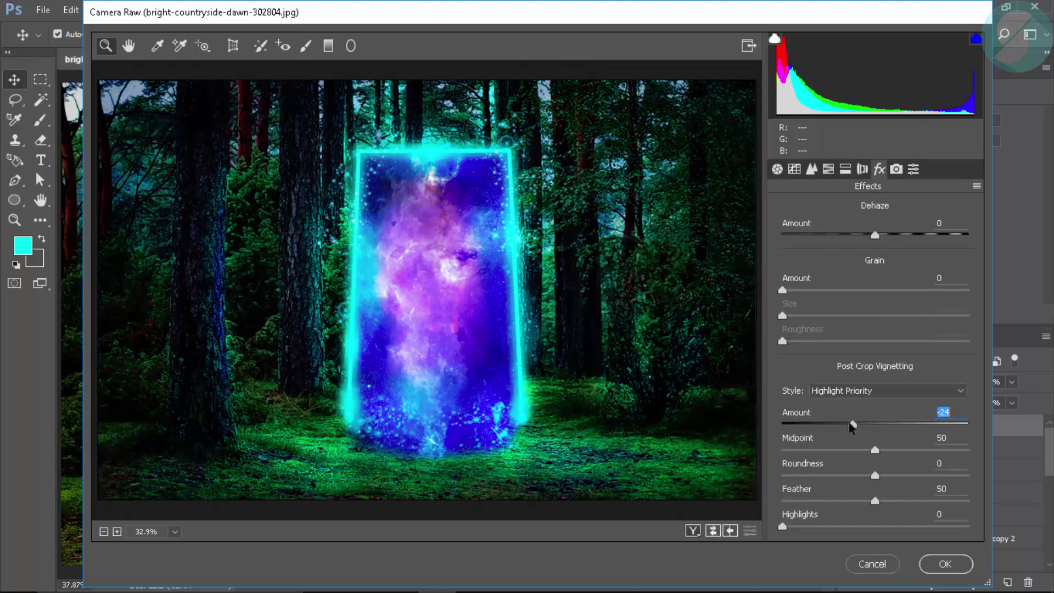
left_click(783, 169)
left_click(960, 565)
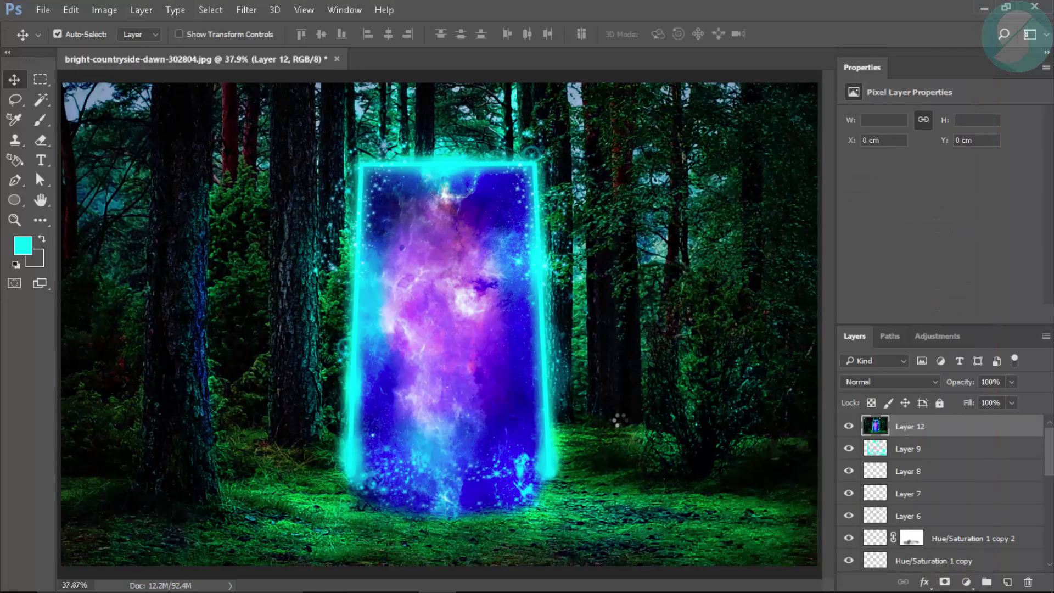
- Add a new empty layer above Layer 12 for extra glow at the right post's base
key("b")
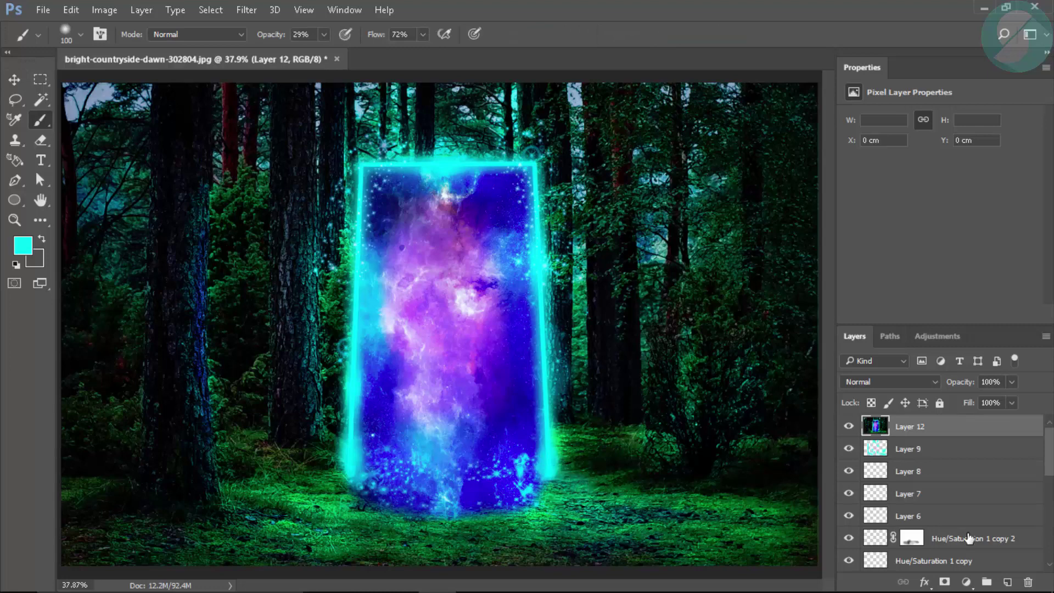
left_click(1008, 582)
key("z")
left_click_drag(598, 512, 637, 510)
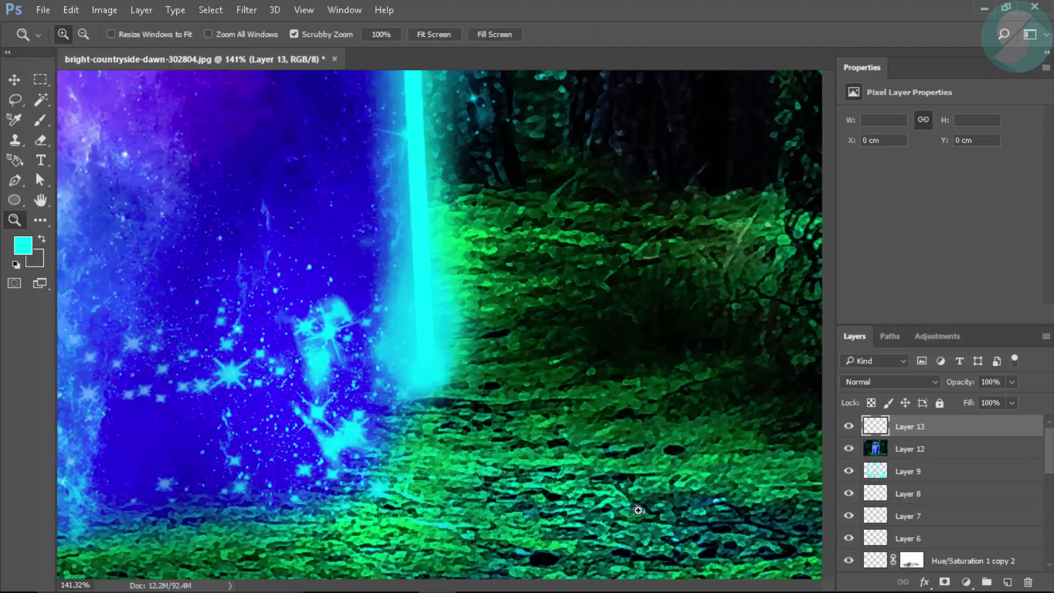
key("b")
mouse_move(472, 415)
left_mouse_down()
mouse_move(570, 471)
mouse_move(483, 409)
left_mouse_up()
key("ctrl+alt+z")
key("ctrl+alt+z")
key("ctrl+alt+z")
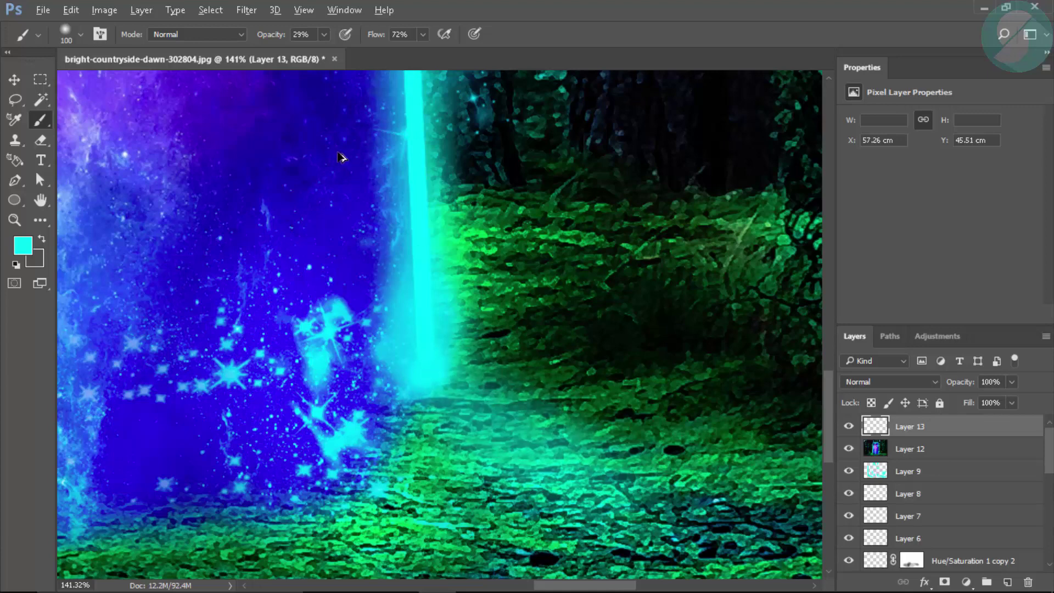
- Paint turquoise glow at the right post's base with the brush at 100% opacity and flow, setting Layer 13's blend mode to Overlay
mouse_move(263, 35)
left_mouse_down()
mouse_move(377, 45)
mouse_move(569, 121)
left_mouse_up()
mouse_move(487, 369)
left_mouse_down()
mouse_move(449, 373)
mouse_move(473, 384)
mouse_move(484, 374)
mouse_move(457, 369)
mouse_move(483, 373)
left_mouse_up()
left_click(878, 380)
left_click(864, 235)
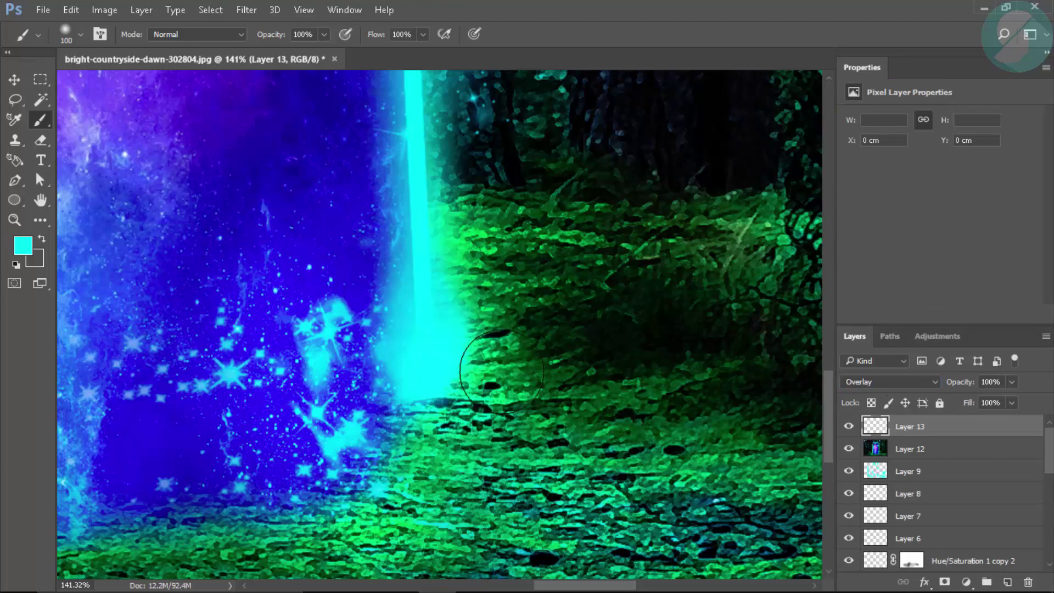
- Paint a matching turquoise glow over the base of the left neon post on the Overlay layer
key("space")
left_click_drag(185, 404, 756, 389)
mouse_move(270, 397)
left_mouse_down()
mouse_move(226, 344)
mouse_move(267, 357)
mouse_move(146, 370)
left_mouse_up()
key("z")
left_click(440, 34)
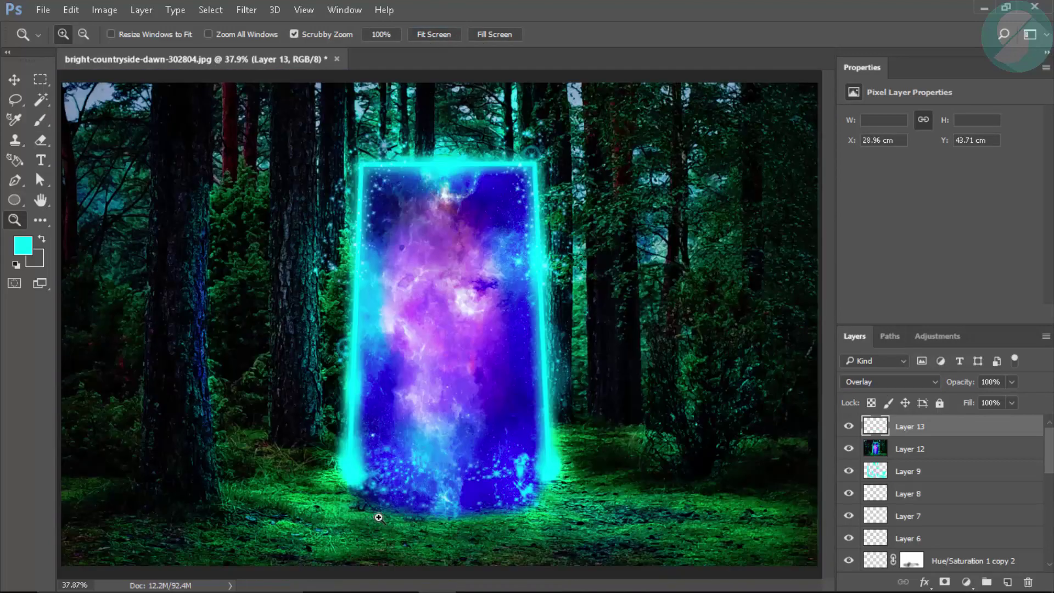
key("b")
left_click_drag(343, 330, 348, 424)
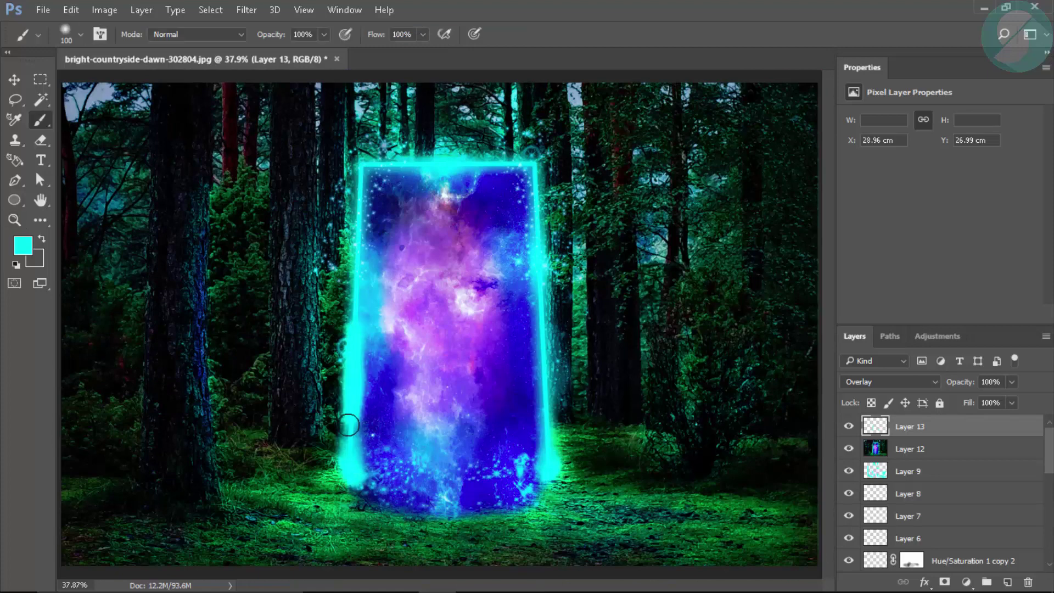
key("ctrl+z")
key("v")
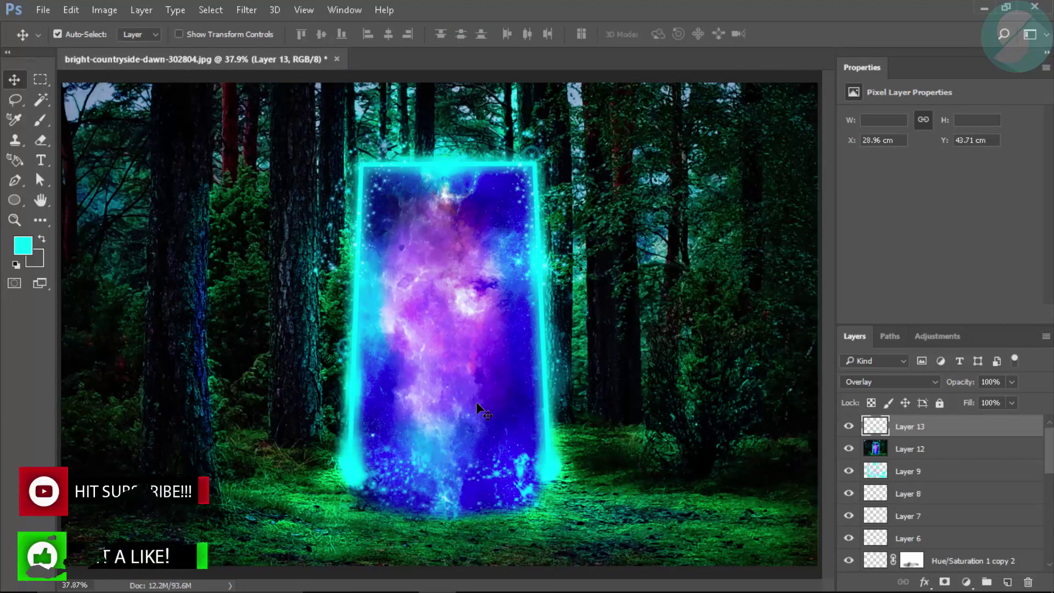